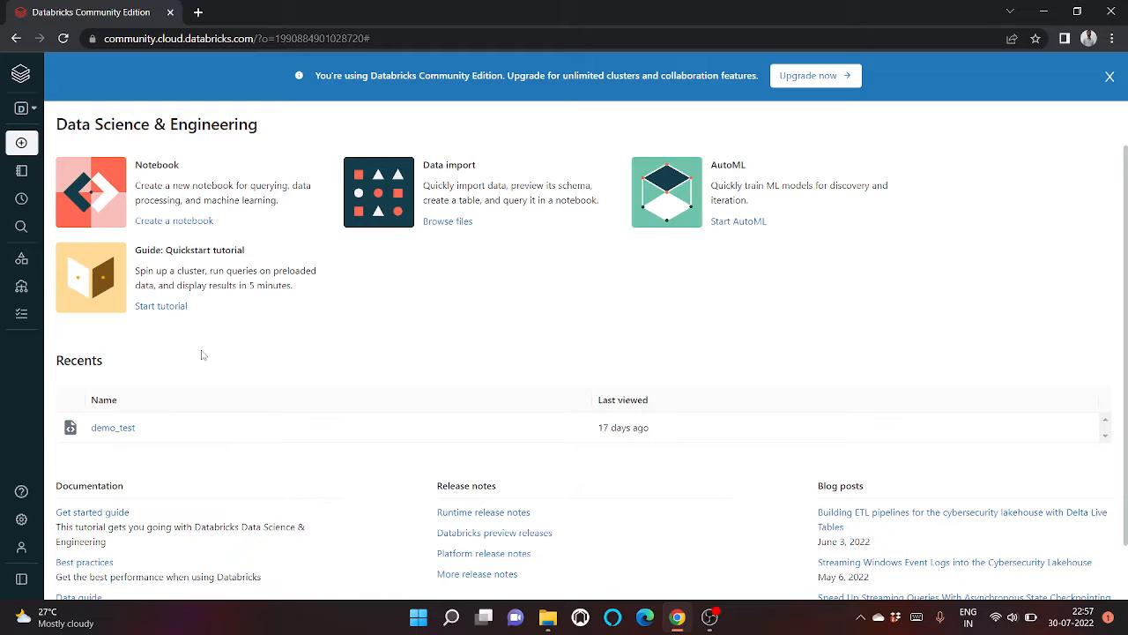
{"action": "double_click", "coordinate": [90, 361]}
{"action": "left_click", "coordinate": [220, 363]}
Browse the workspace through Users to the account's home folder and show the create, clone, import and export options for that folder
{"action": "mouse_move", "coordinate": [26, 82]}
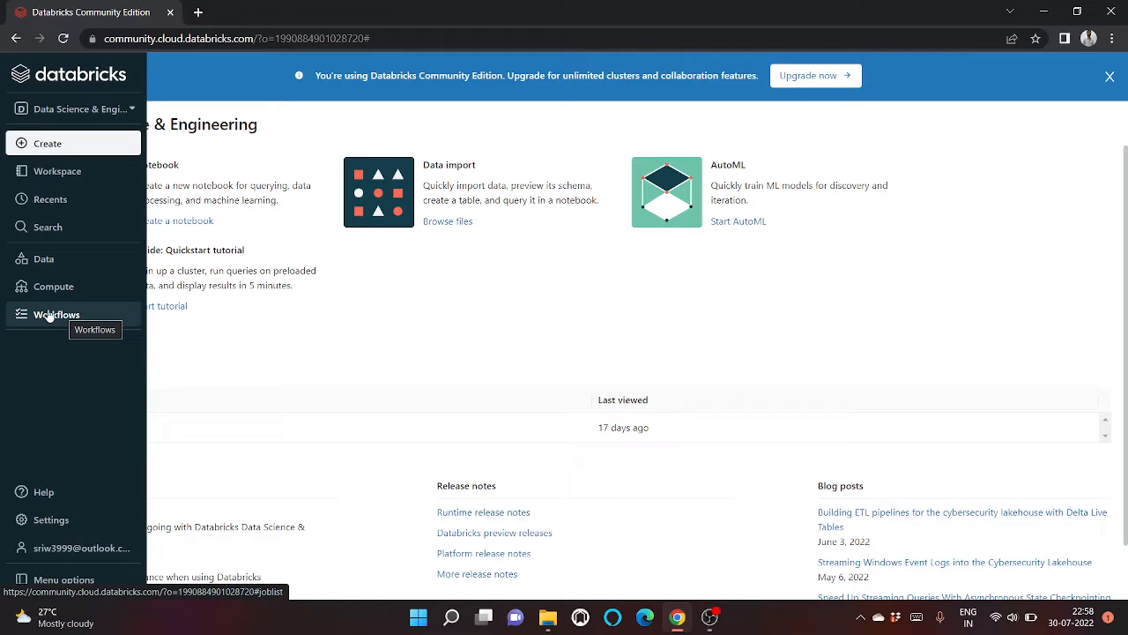
{"action": "left_click", "coordinate": [37, 176]}
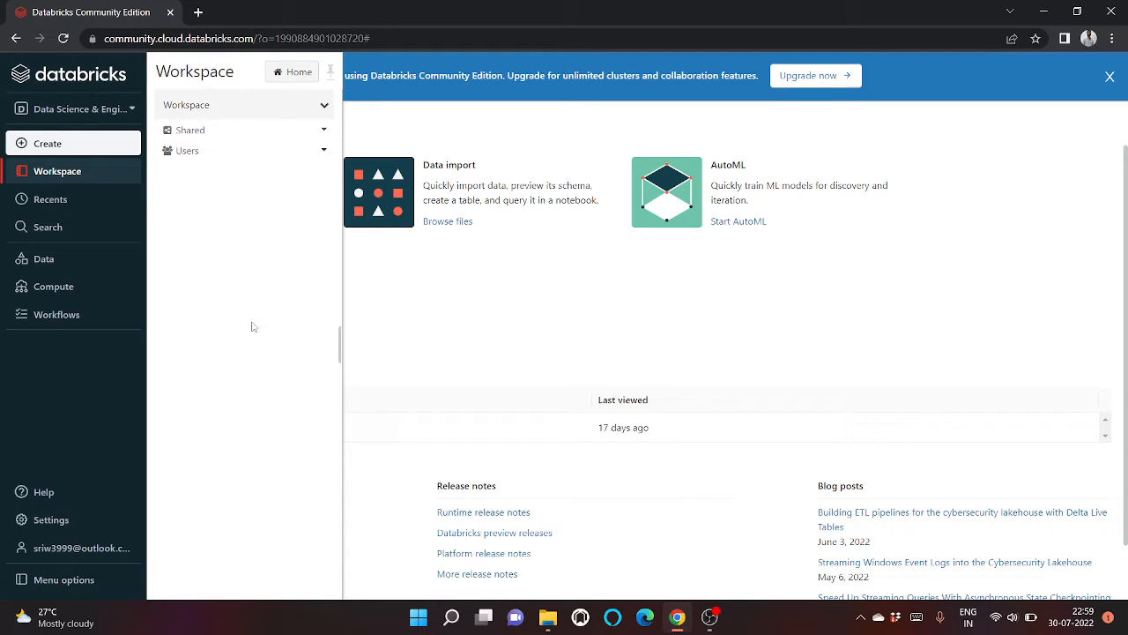
{"action": "left_click", "coordinate": [220, 157]}
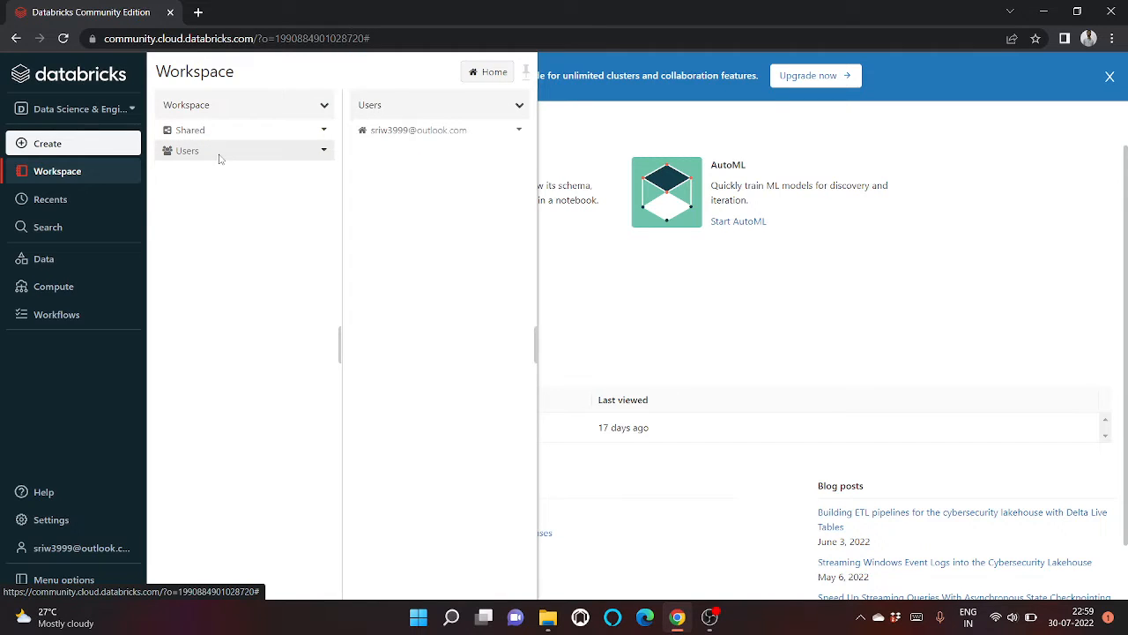
{"action": "left_click", "coordinate": [433, 130]}
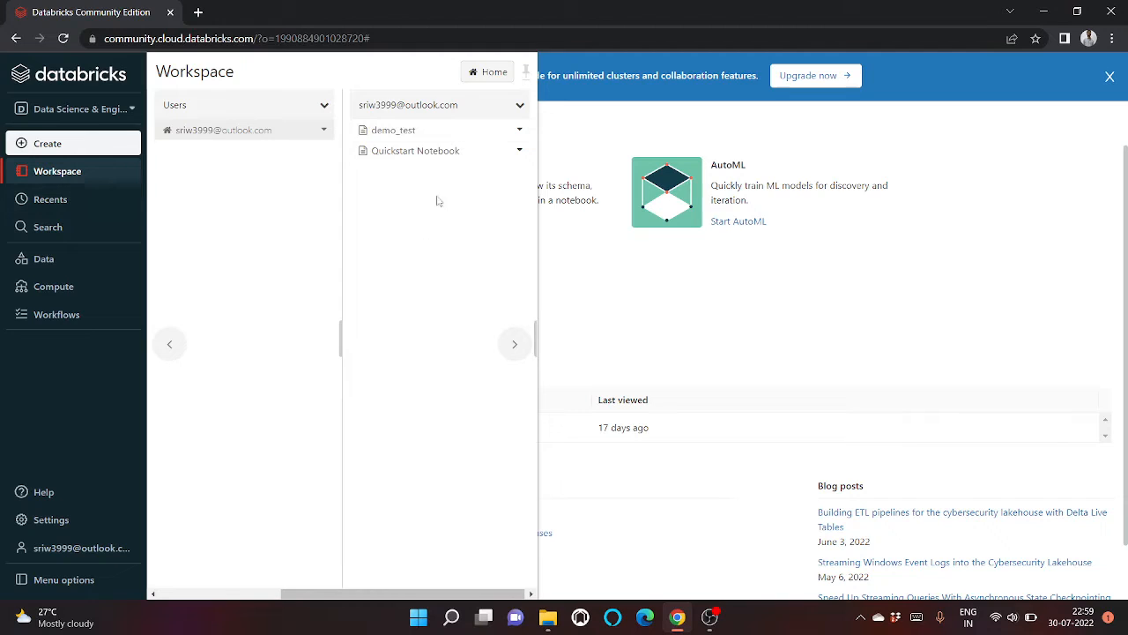
{"action": "left_click", "coordinate": [323, 129]}
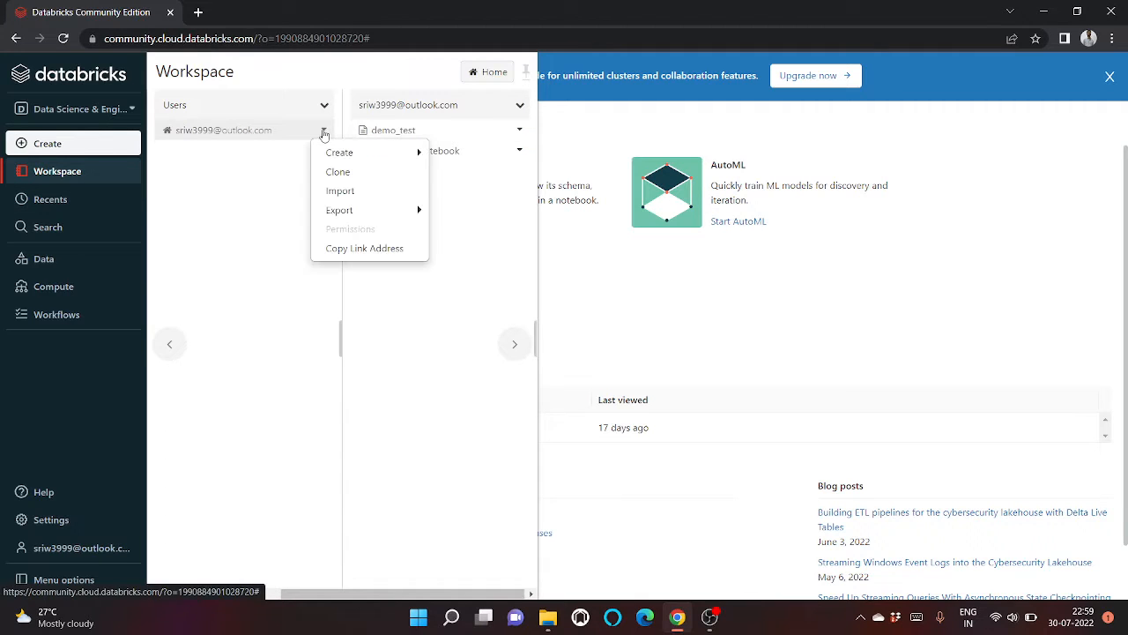
{"action": "mouse_move", "coordinate": [329, 153]}
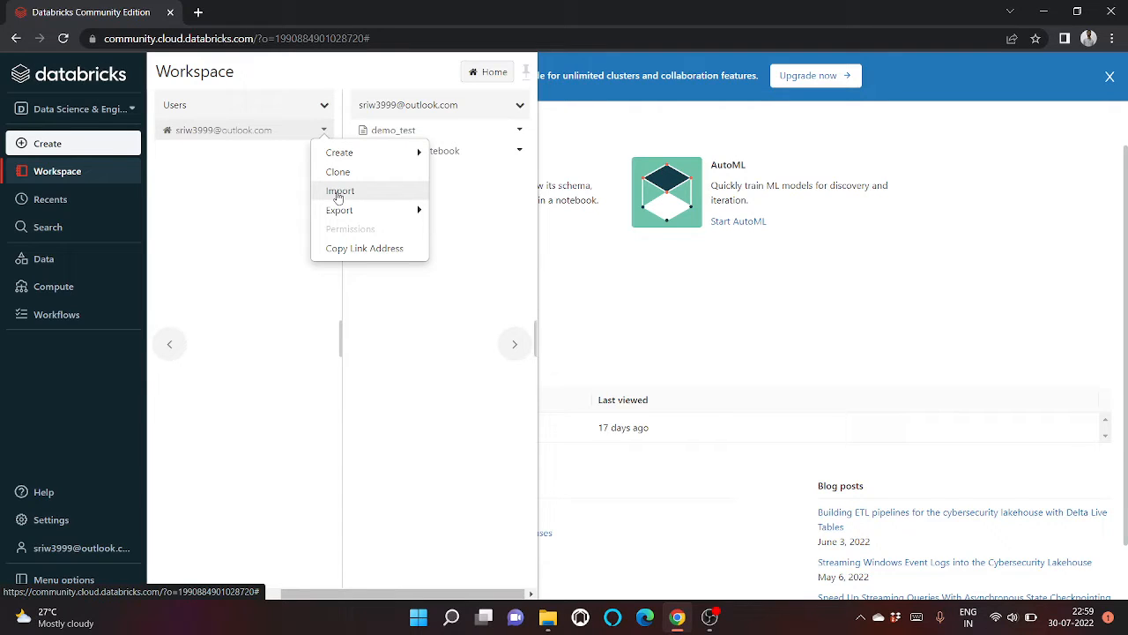
{"action": "mouse_move", "coordinate": [342, 214]}
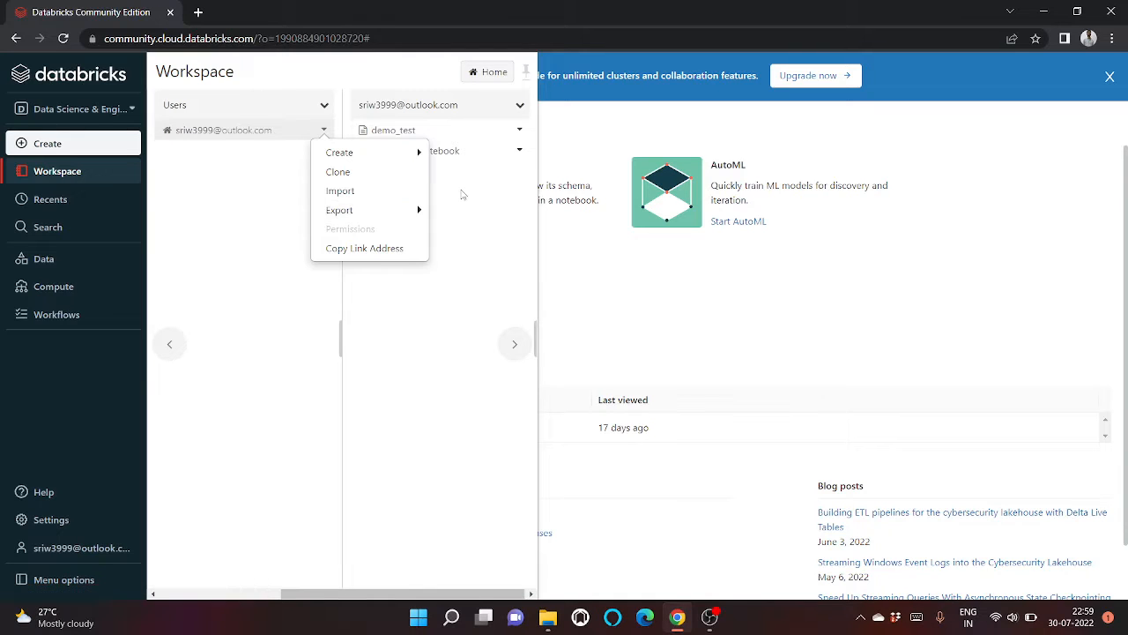
View the recently opened items and open the workspace search
{"action": "left_click", "coordinate": [64, 197]}
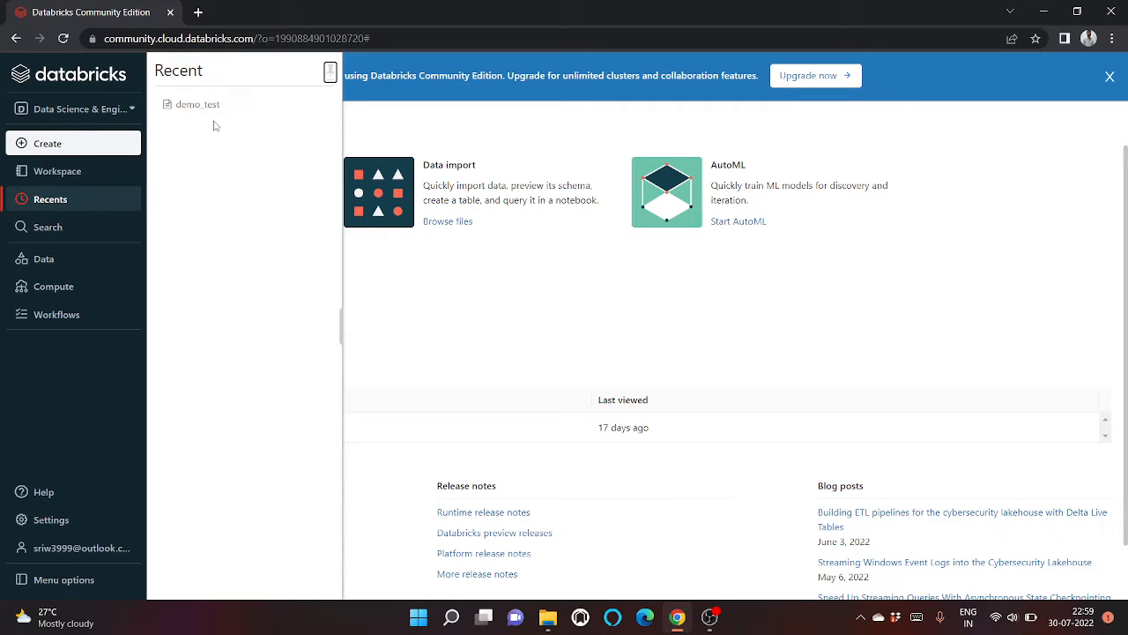
{"action": "left_click", "coordinate": [39, 235]}
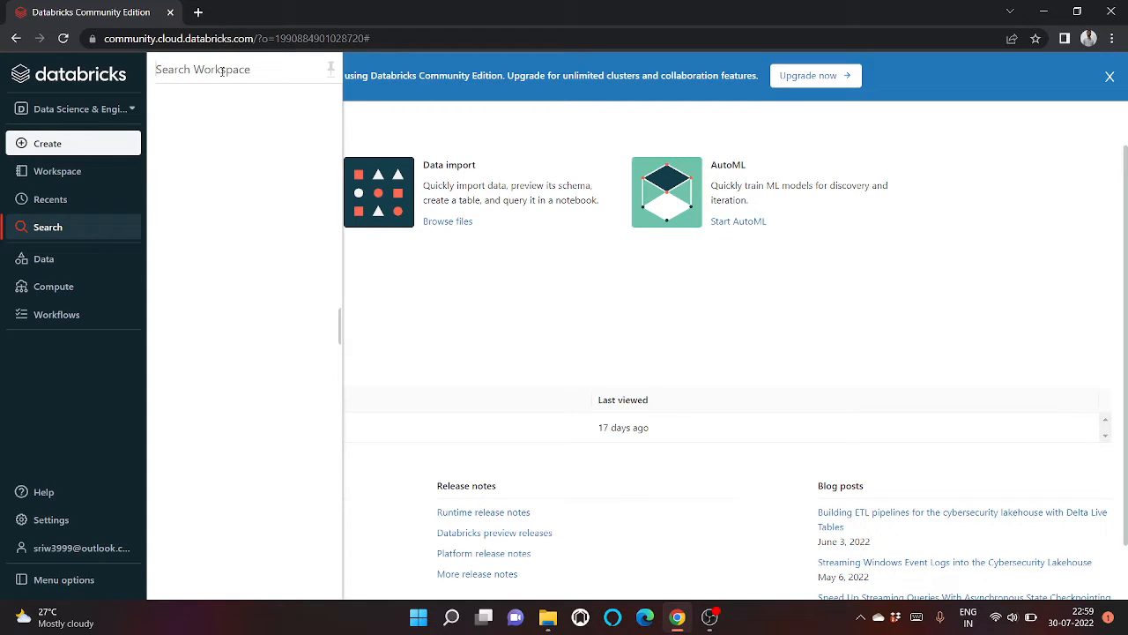
Look at the database tables and the DBFS view of the data, and browse DBFS to /FileStore/tables
{"action": "left_click", "coordinate": [62, 271]}
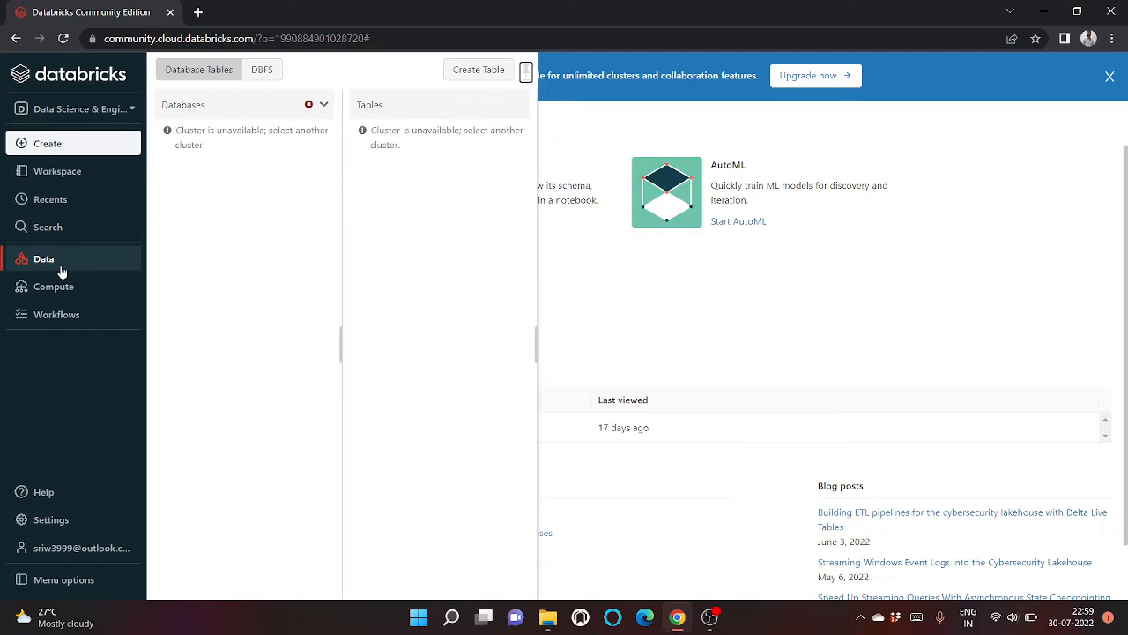
{"action": "left_click", "coordinate": [260, 72]}
{"action": "left_click", "coordinate": [206, 70]}
{"action": "left_click", "coordinate": [265, 75]}
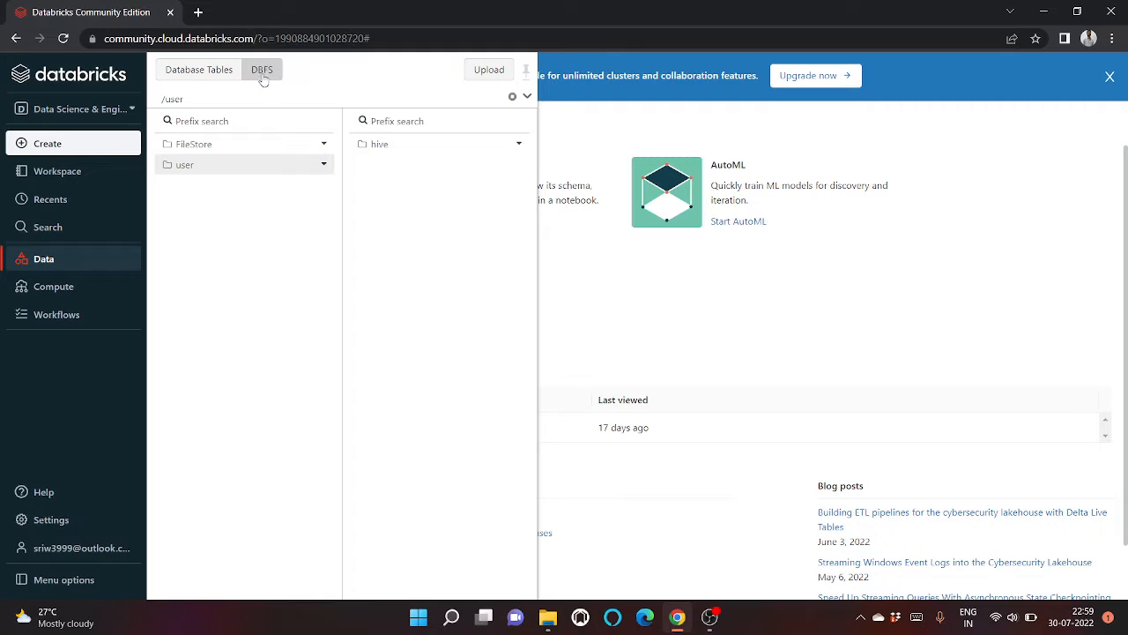
{"action": "left_click", "coordinate": [251, 147]}
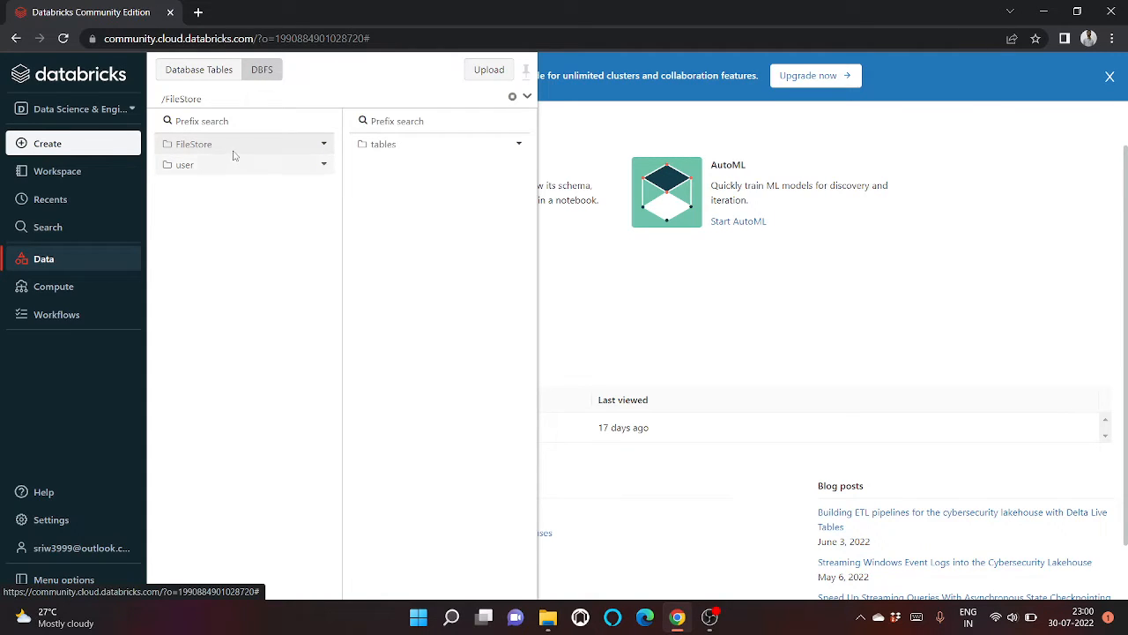
{"action": "left_click", "coordinate": [409, 143]}
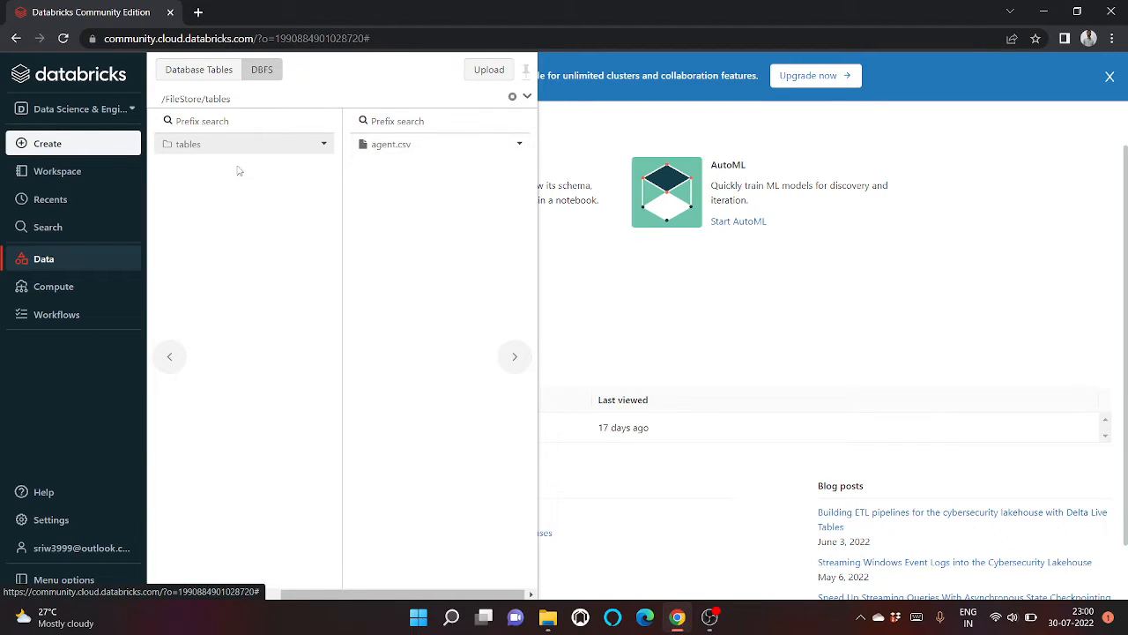
Open the compute overview and look at both the job clusters and the all-purpose clusters
{"action": "left_click", "coordinate": [79, 287]}
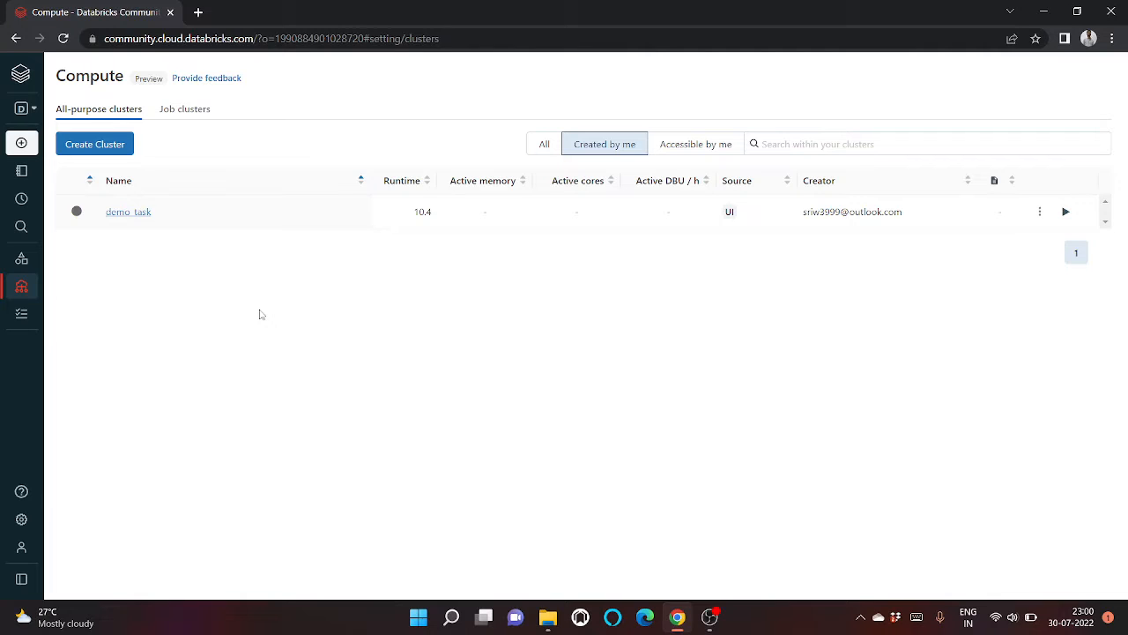
{"action": "left_click", "coordinate": [180, 109]}
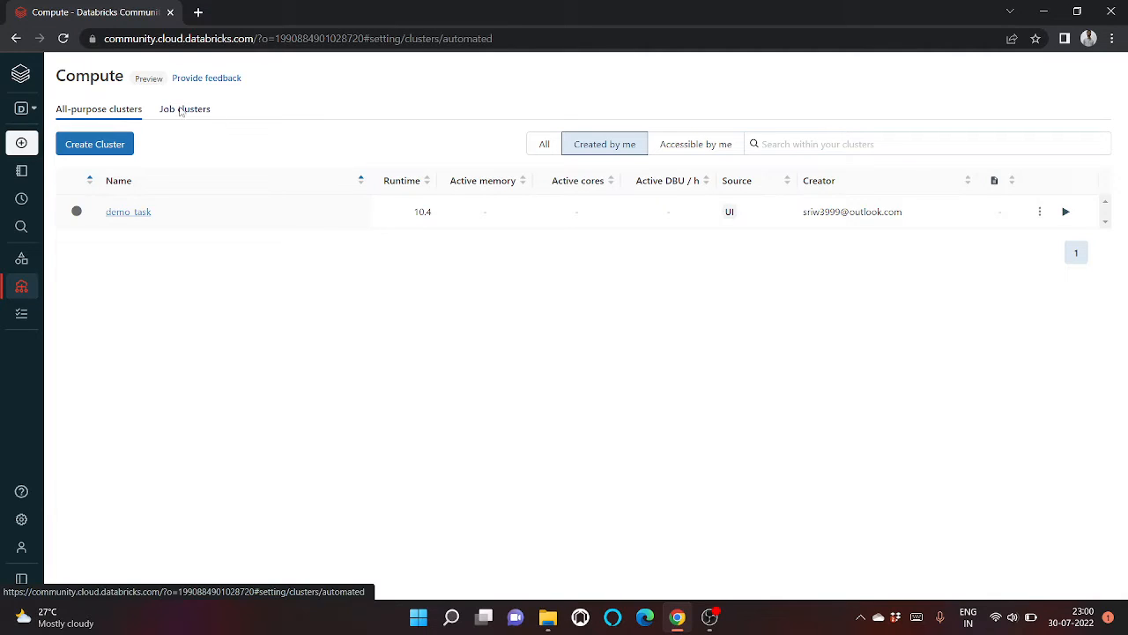
{"action": "left_click", "coordinate": [101, 115]}
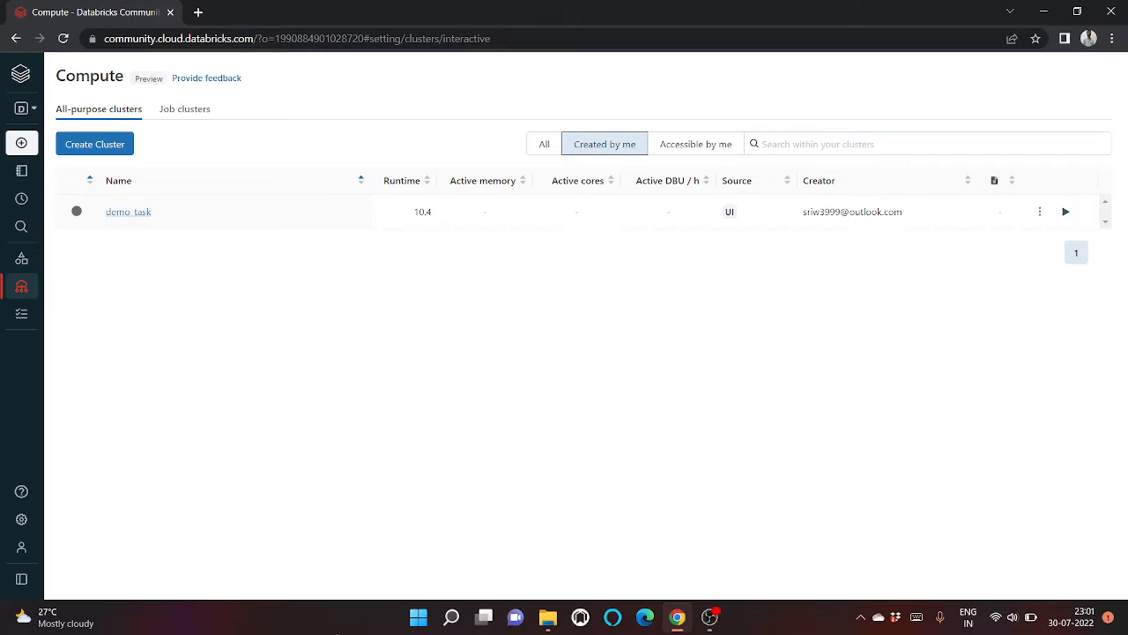
Reopen the workspace browser and go back up to its top level with the Shared and Users folders
{"action": "left_click", "coordinate": [35, 171]}
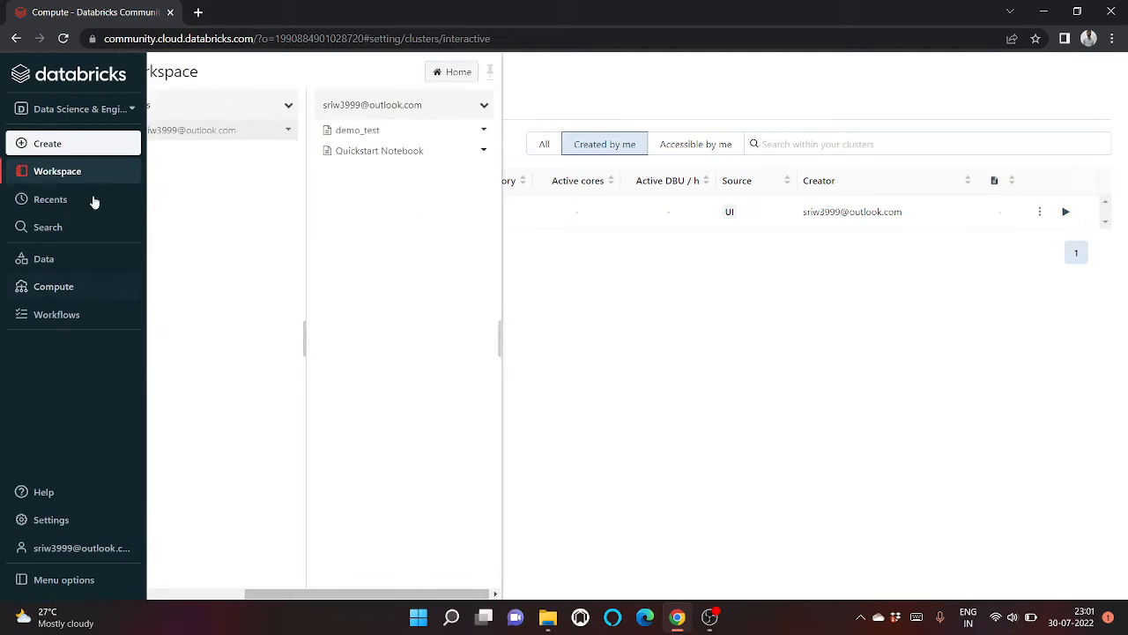
{"action": "left_click", "coordinate": [234, 107]}
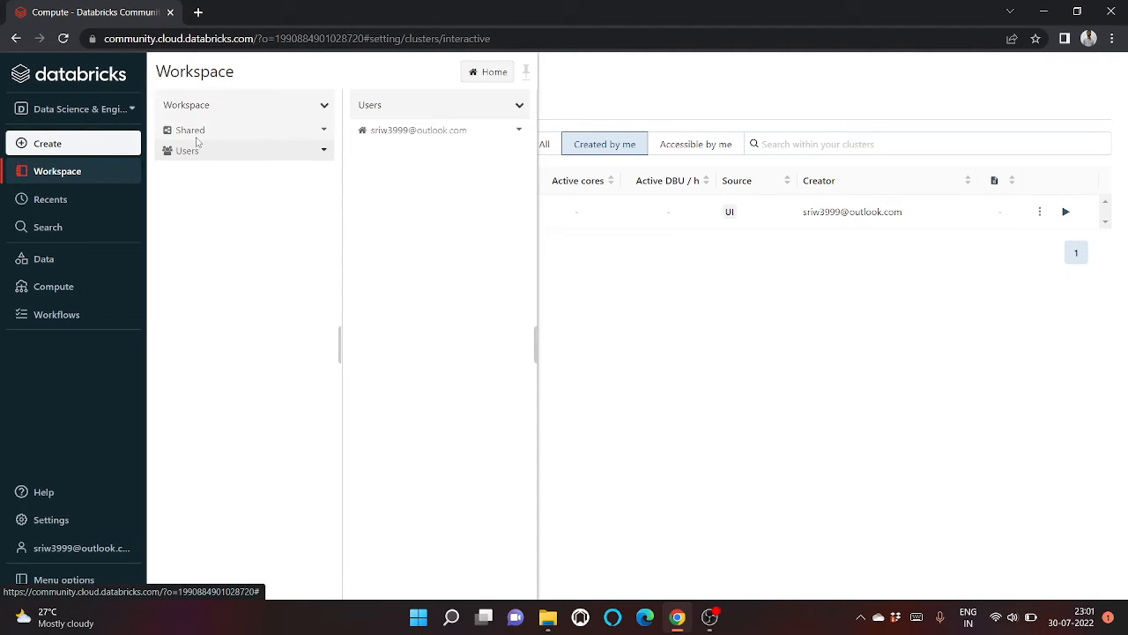
Return to the compute overview, compare the job and all-purpose clusters, and open the demo_task cluster's configuration
{"action": "left_click", "coordinate": [46, 294]}
{"action": "left_click", "coordinate": [187, 108]}
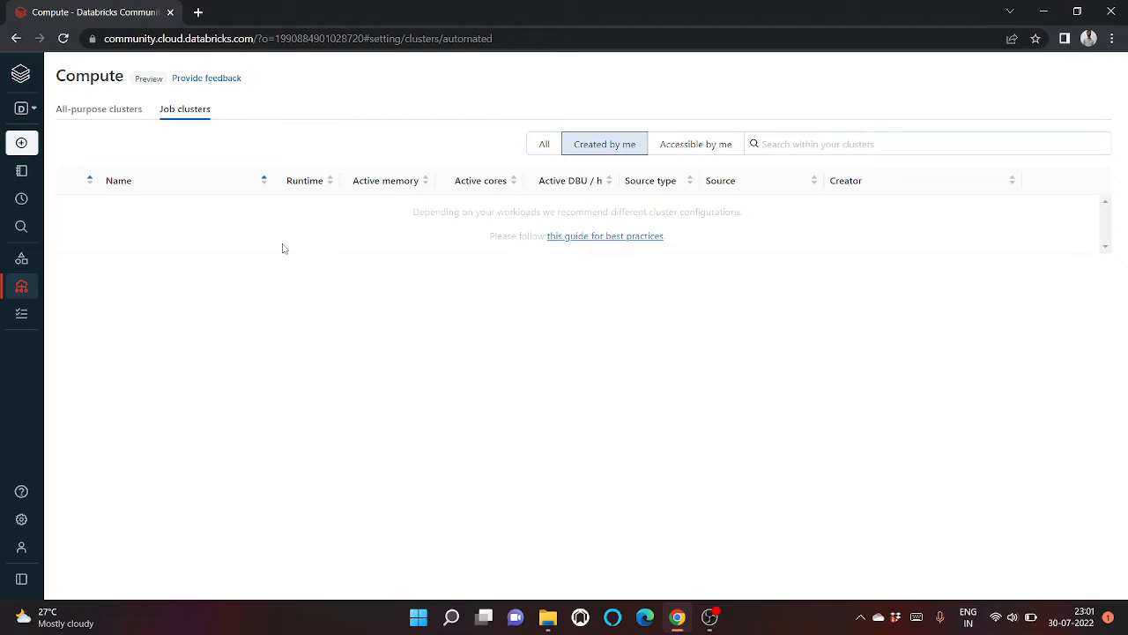
{"action": "left_click", "coordinate": [101, 109]}
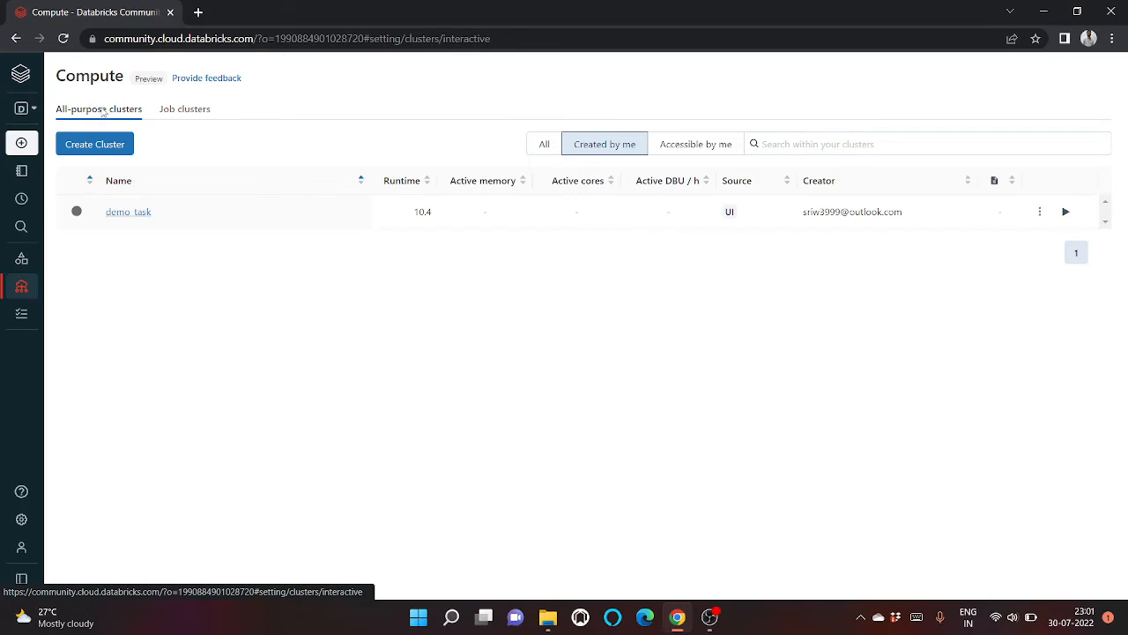
{"action": "left_click", "coordinate": [191, 113]}
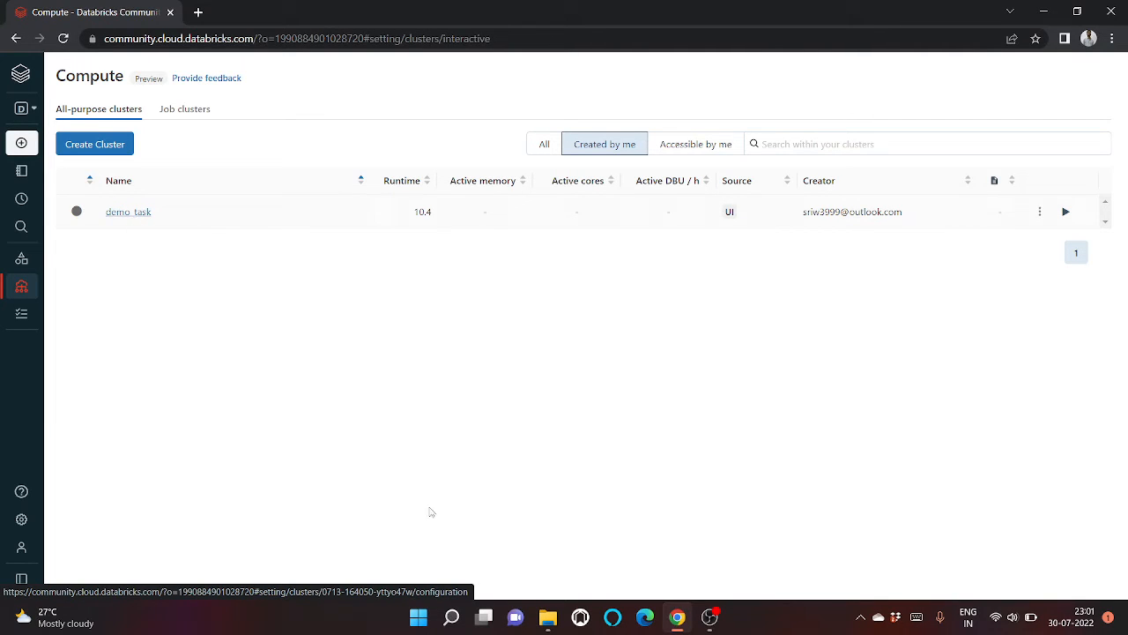
{"action": "left_click", "coordinate": [139, 215]}
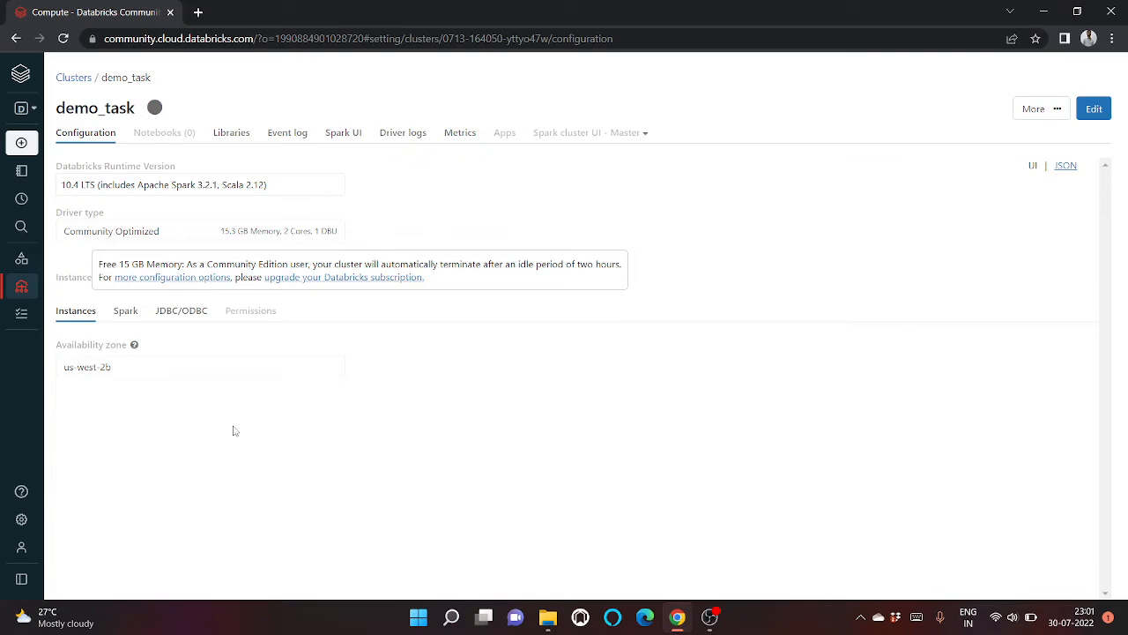
Go back to the cluster list, start creating a new cluster and name it demo
{"action": "left_click", "coordinate": [82, 82]}
{"action": "left_click", "coordinate": [112, 151]}
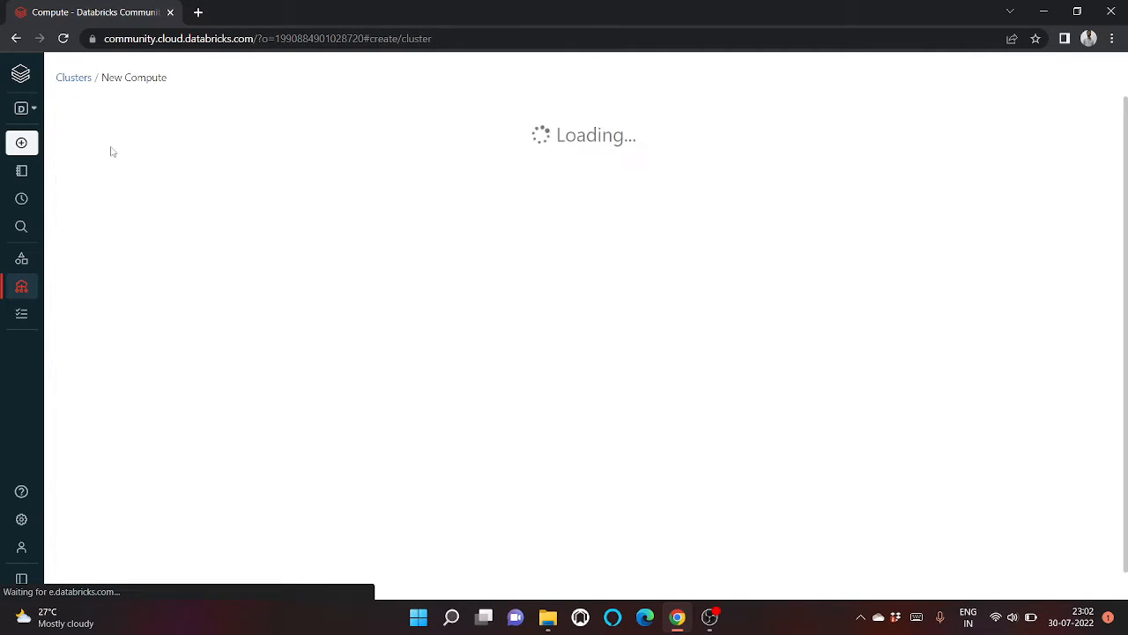
{"action": "left_click", "coordinate": [233, 161]}
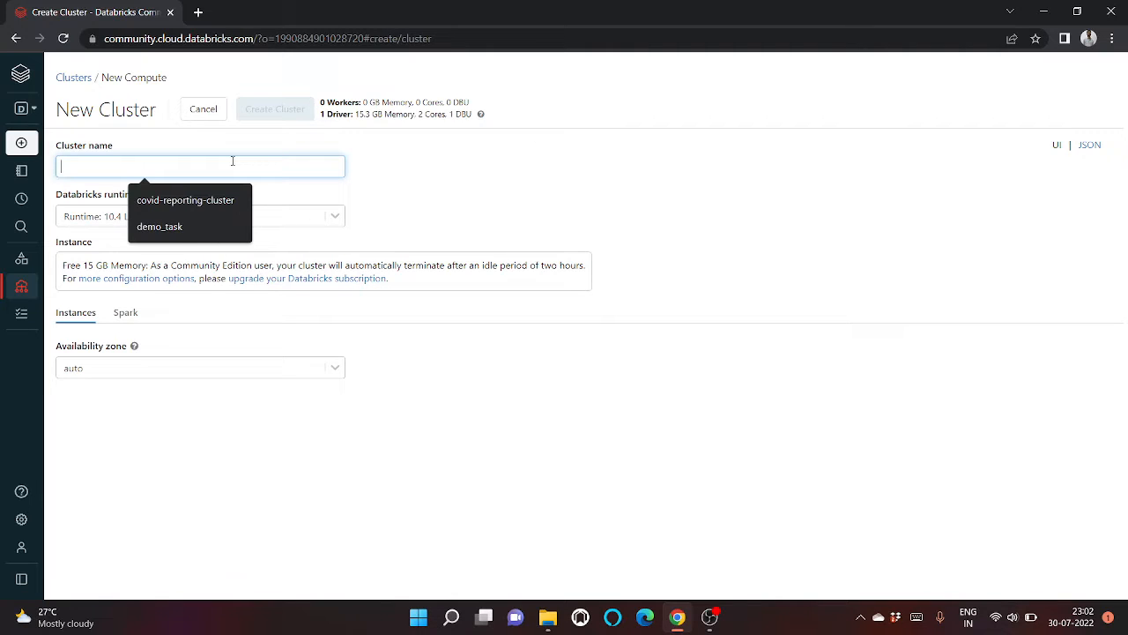
{"action": "type", "text": "te"}
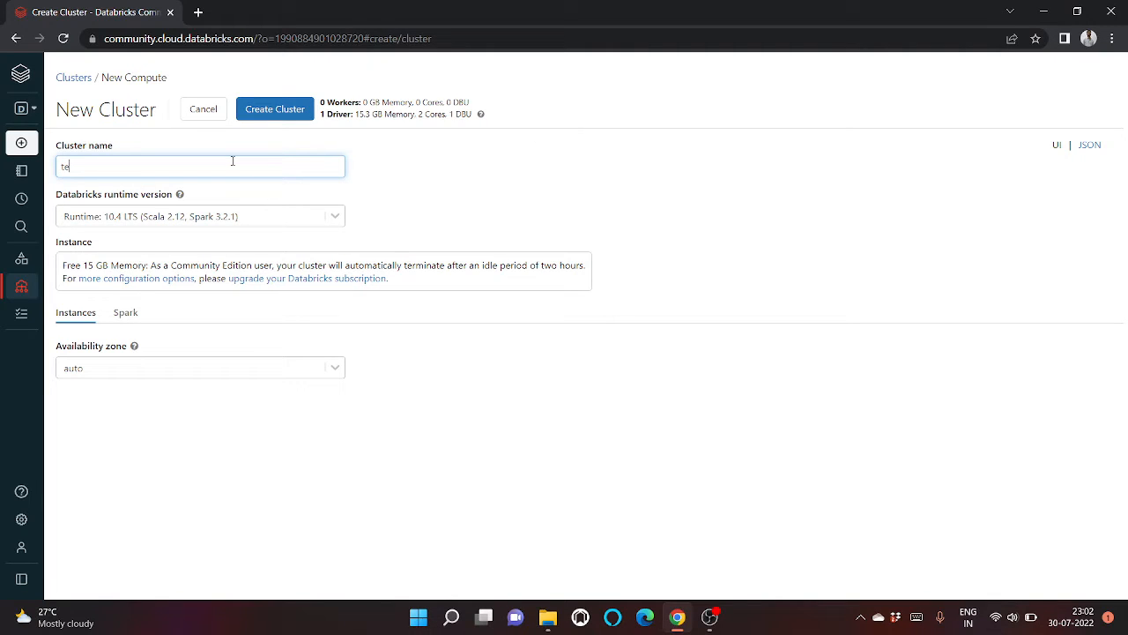
{"action": "key", "text": "BackSpace"}
{"action": "key", "text": "BackSpace"}
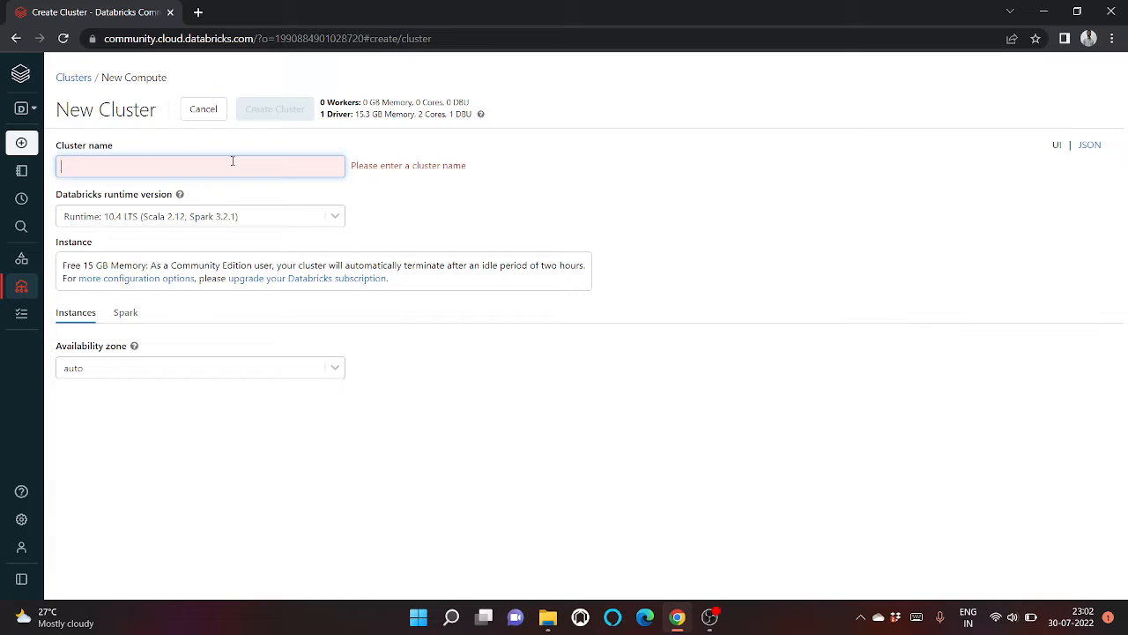
{"action": "type", "text": "demo"}
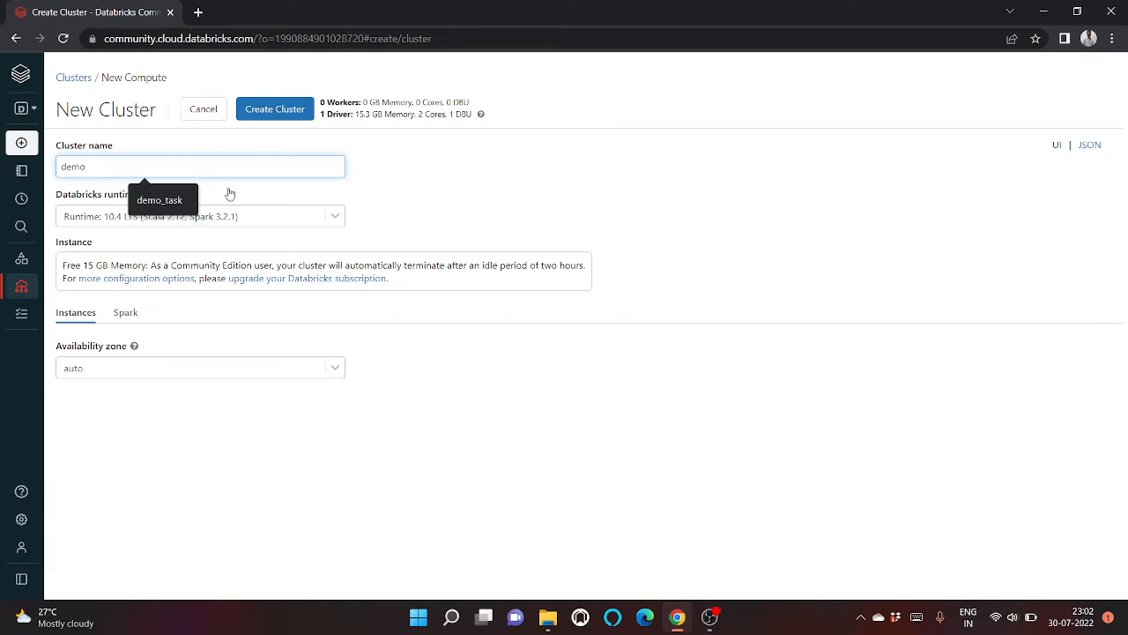
Review the full list of available Databricks runtime versions, keeping 10.4 LTS selected for the new cluster
{"action": "left_click", "coordinate": [287, 216]}
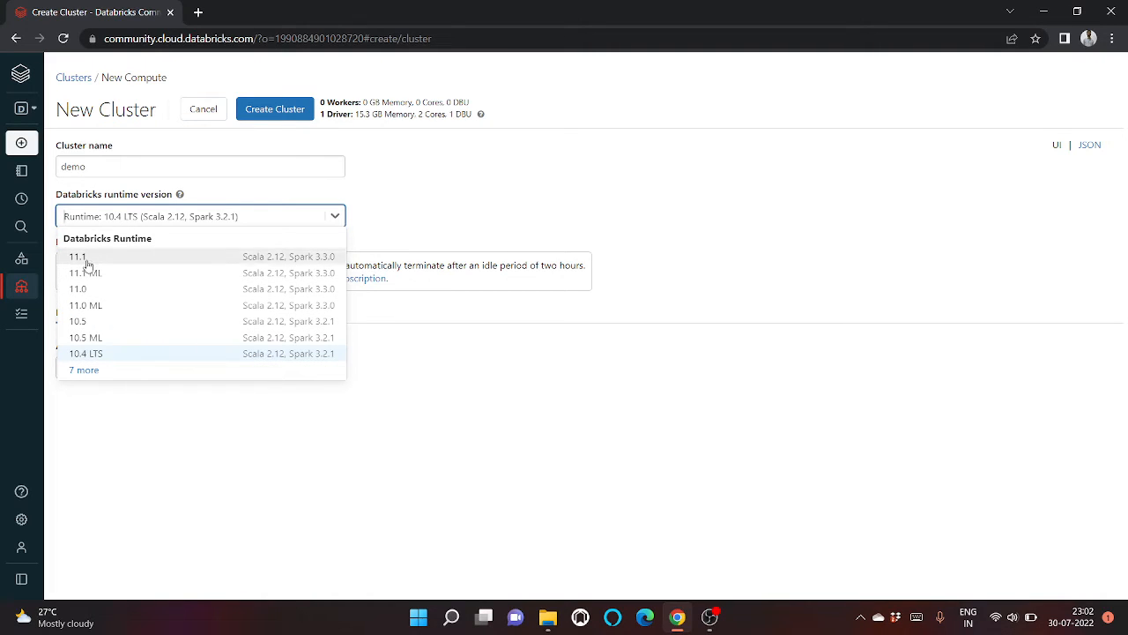
{"action": "left_click", "coordinate": [100, 370]}
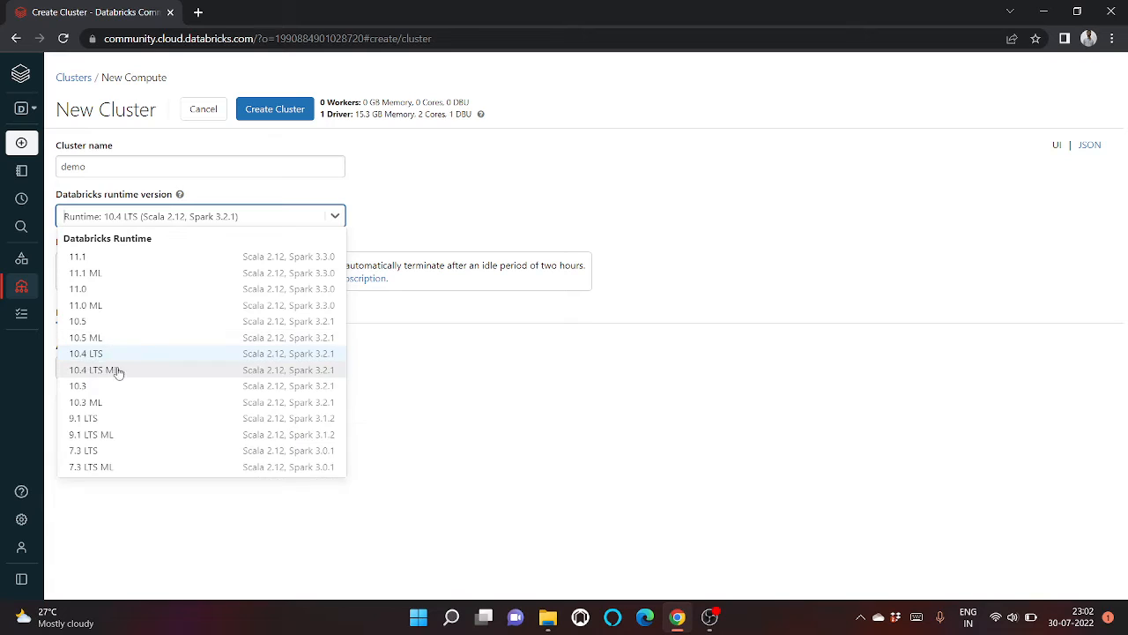
{"action": "left_click", "coordinate": [472, 446]}
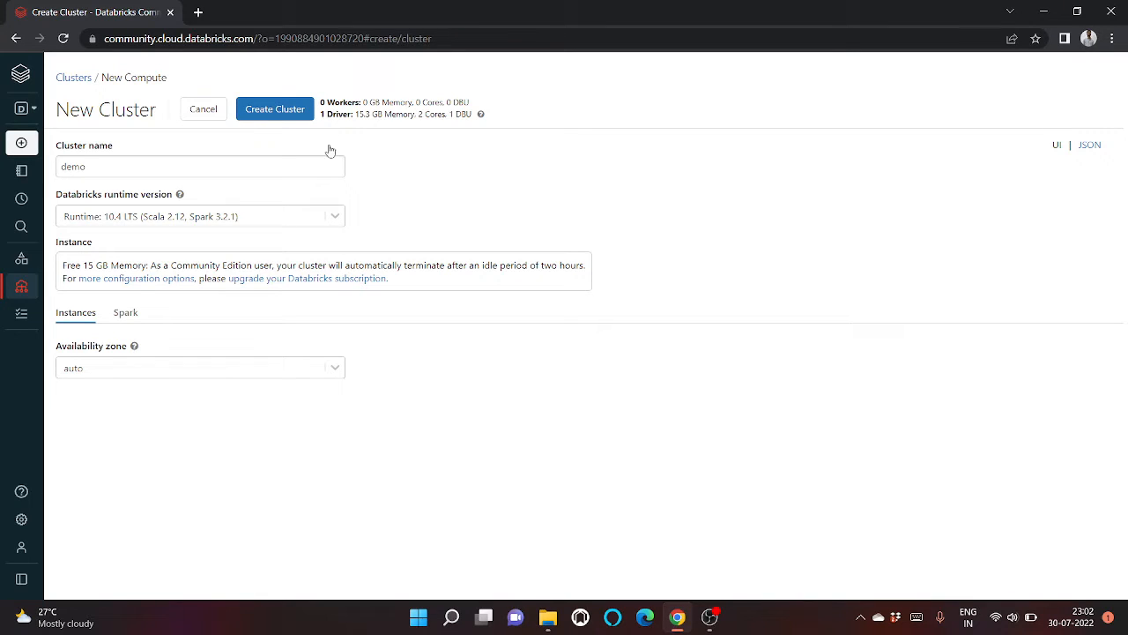
Examine the new cluster's worker and driver resources and the Community Edition note about automatic termination when idle
{"action": "left_click_drag", "start_coordinate": [325, 102], "coordinate": [390, 101]}
{"action": "left_click_drag", "start_coordinate": [326, 114], "coordinate": [371, 114]}
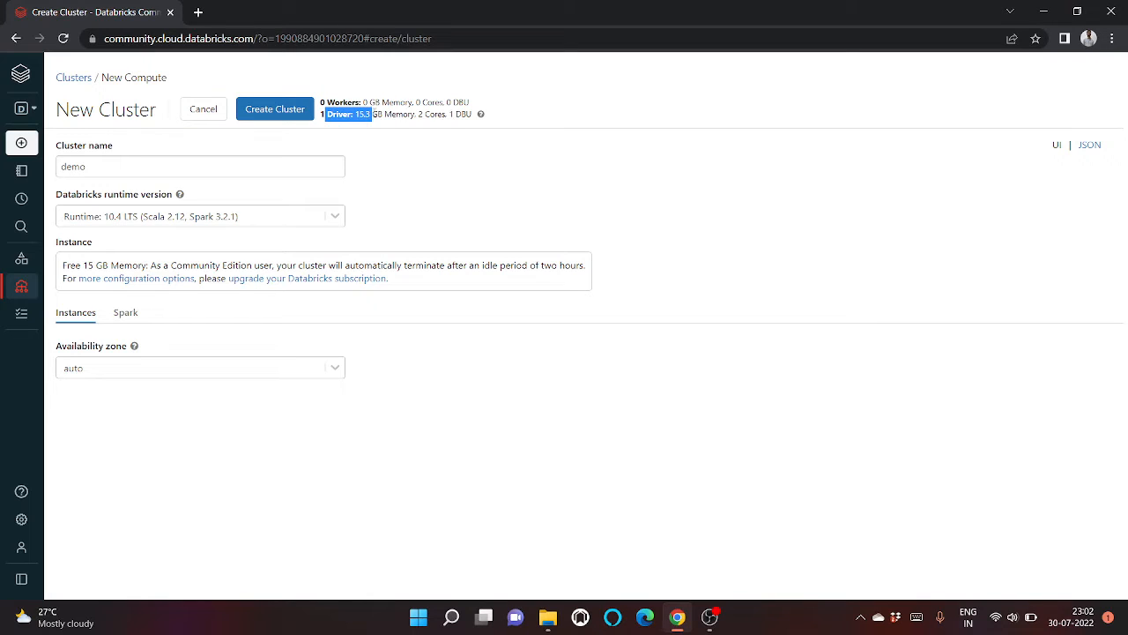
{"action": "double_click", "coordinate": [340, 114]}
{"action": "left_click_drag", "start_coordinate": [245, 269], "coordinate": [589, 273]}
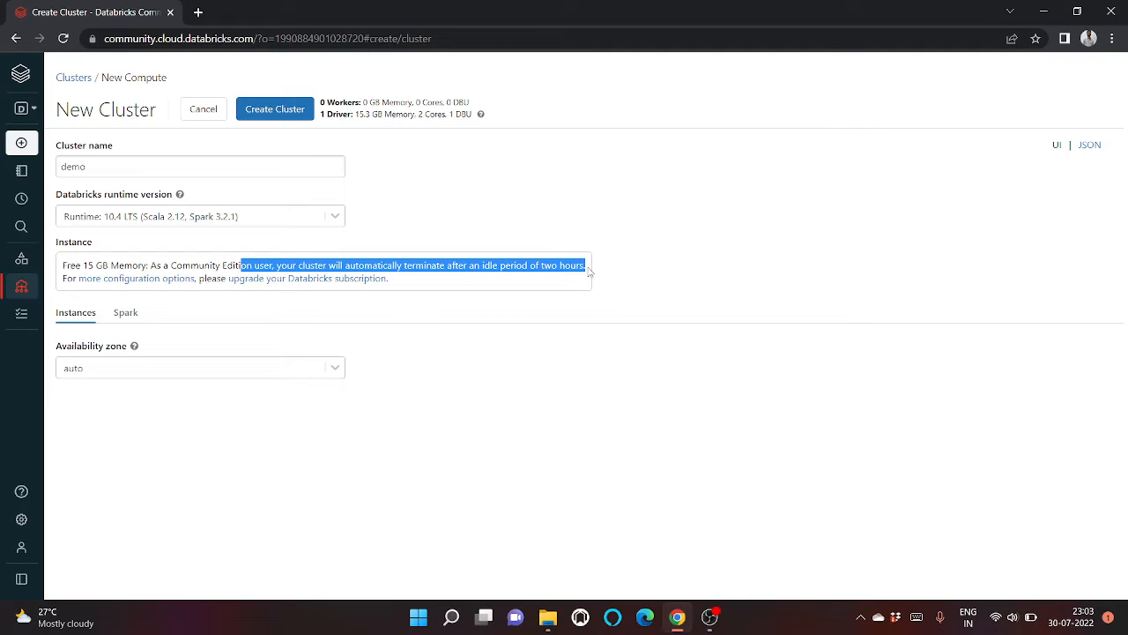
{"action": "double_click", "coordinate": [364, 266]}
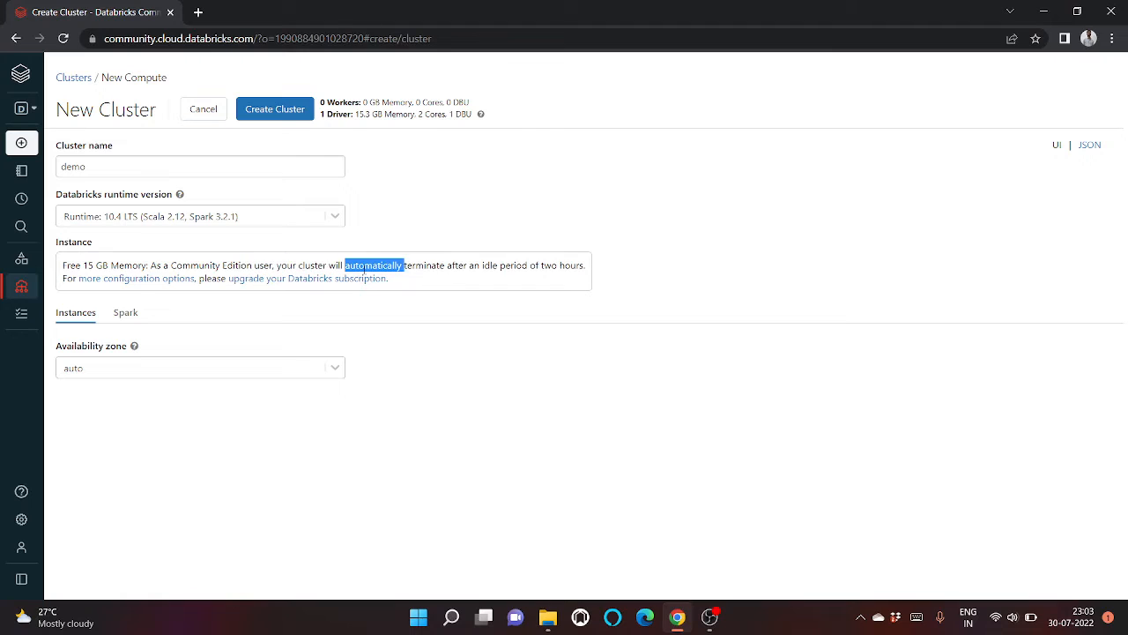
{"action": "double_click", "coordinate": [424, 268]}
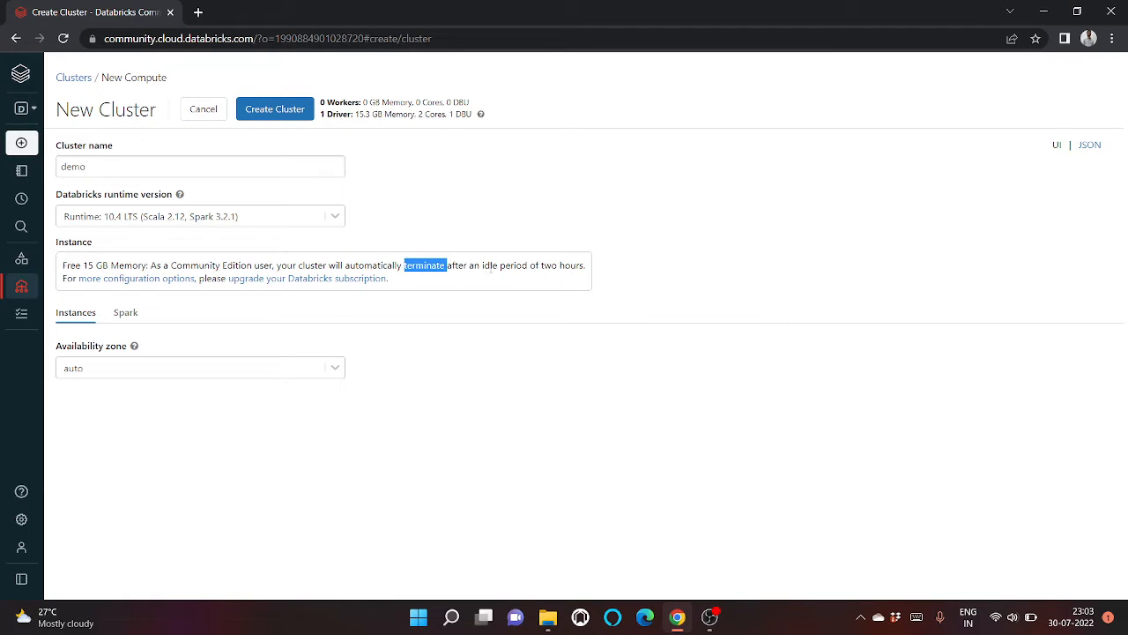
{"action": "double_click", "coordinate": [514, 265]}
{"action": "left_click", "coordinate": [558, 267]}
{"action": "double_click", "coordinate": [547, 266]}
{"action": "triple_click", "coordinate": [544, 267]}
{"action": "left_click", "coordinate": [545, 272]}
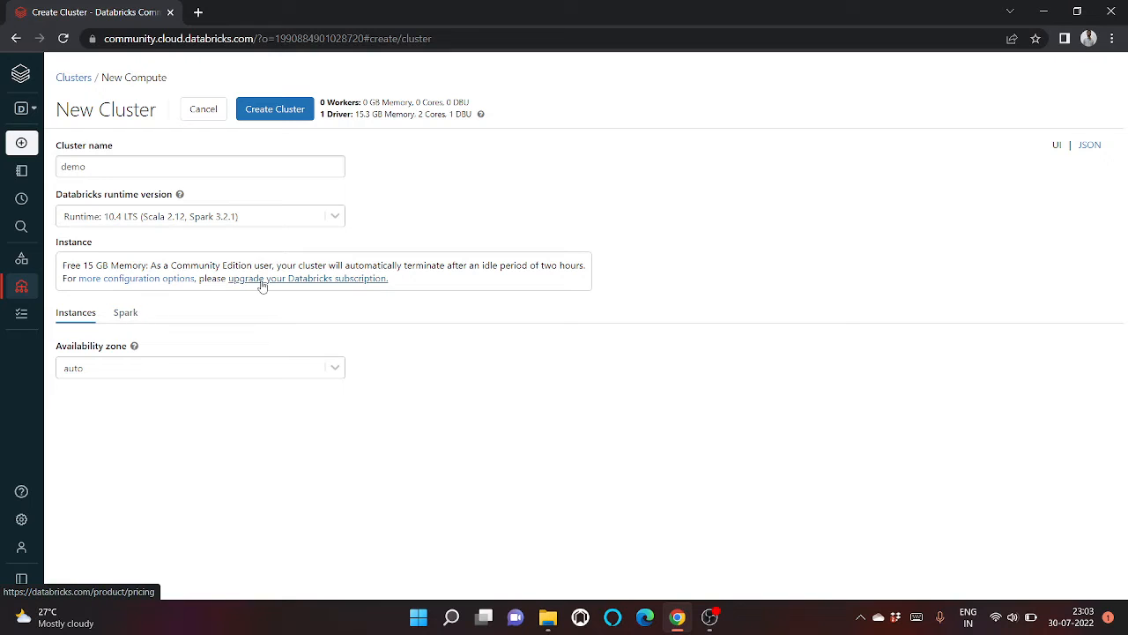
Review the availability zone choices, Spark configuration and environment variables offered for the new cluster
{"action": "left_click", "coordinate": [168, 376]}
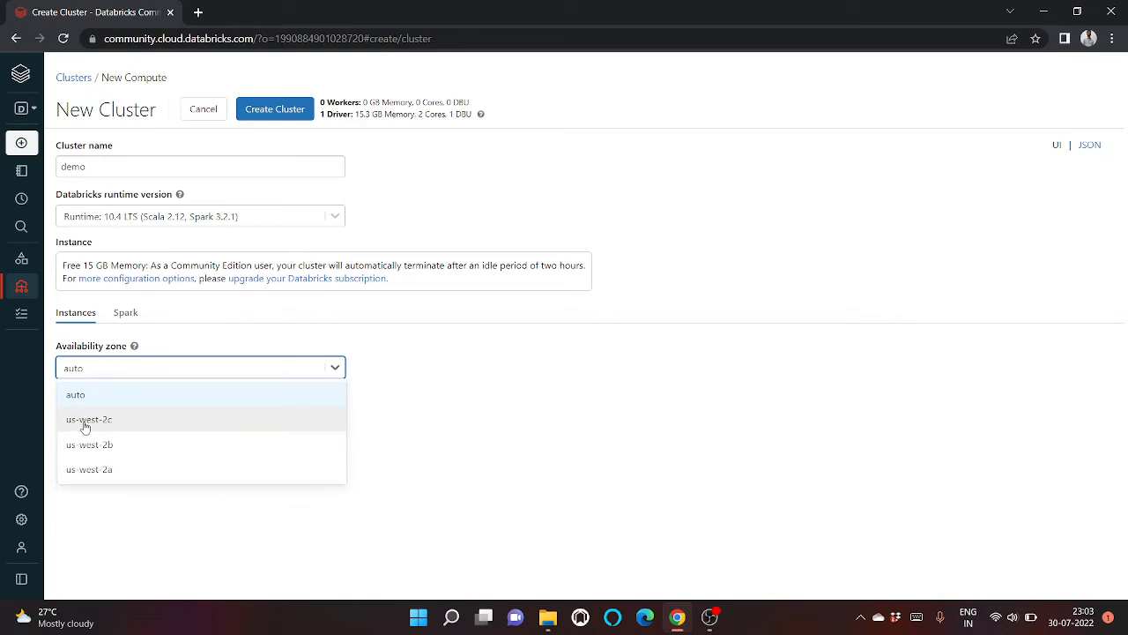
{"action": "left_click", "coordinate": [125, 315]}
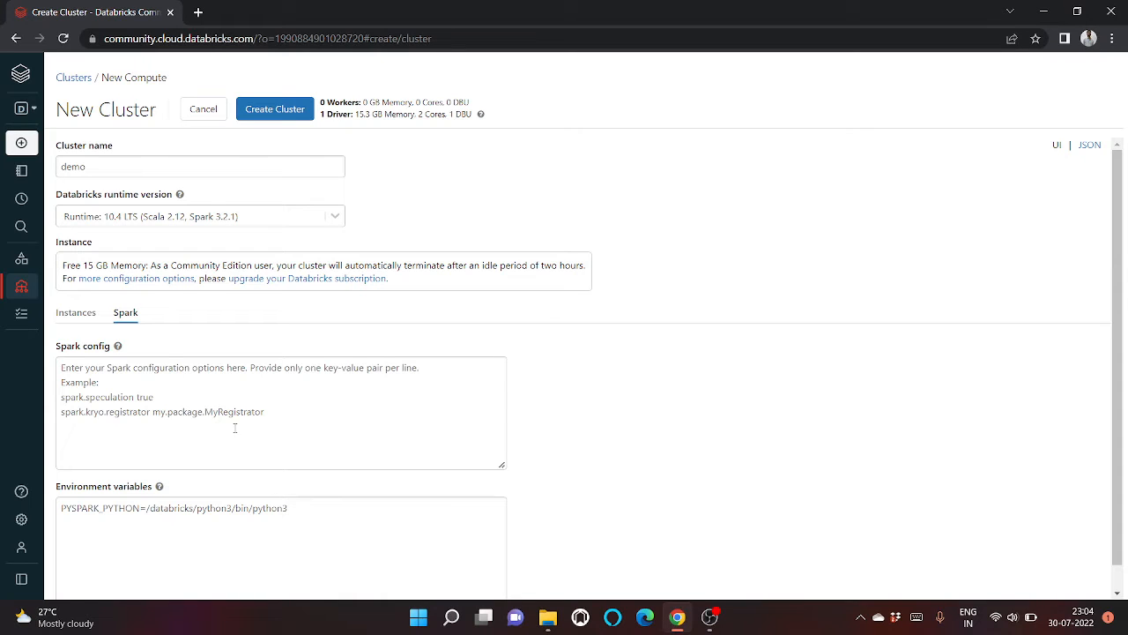
{"action": "scroll", "coordinate": [235, 428], "scroll_direction": "down", "scroll_amount": 1}
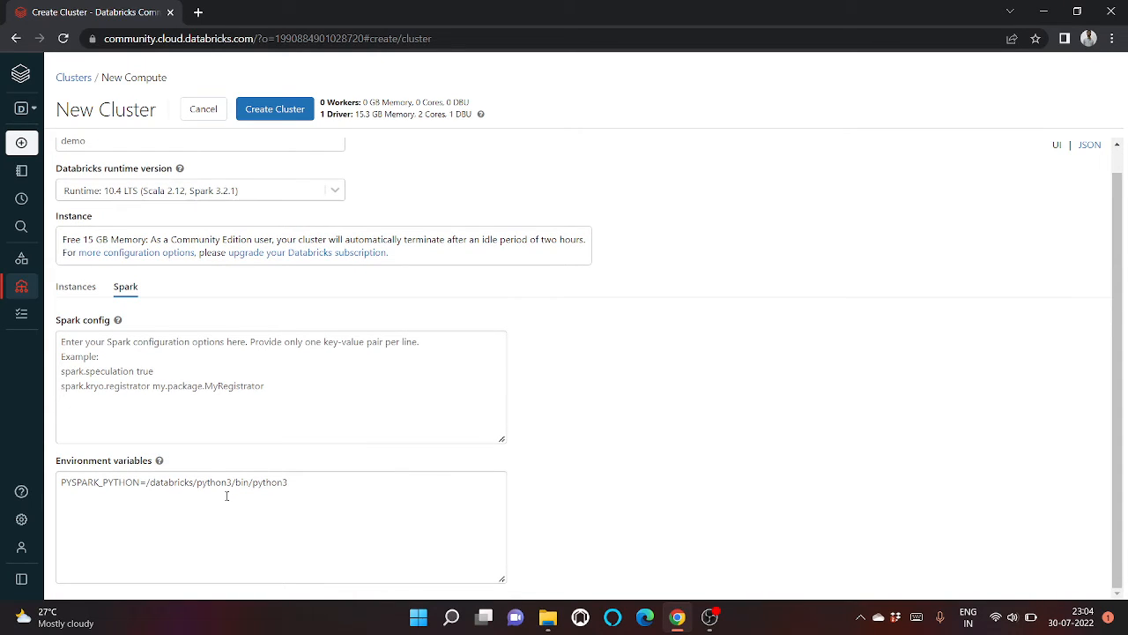
{"action": "left_click_drag", "start_coordinate": [306, 482], "coordinate": [60, 483]}
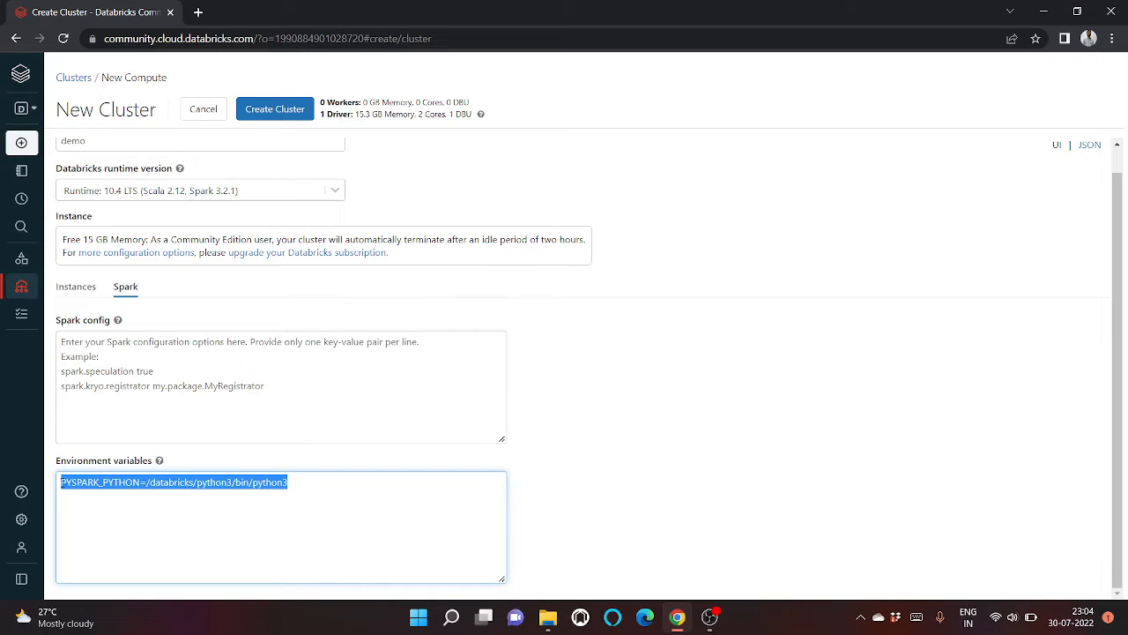
{"action": "double_click", "coordinate": [117, 462]}
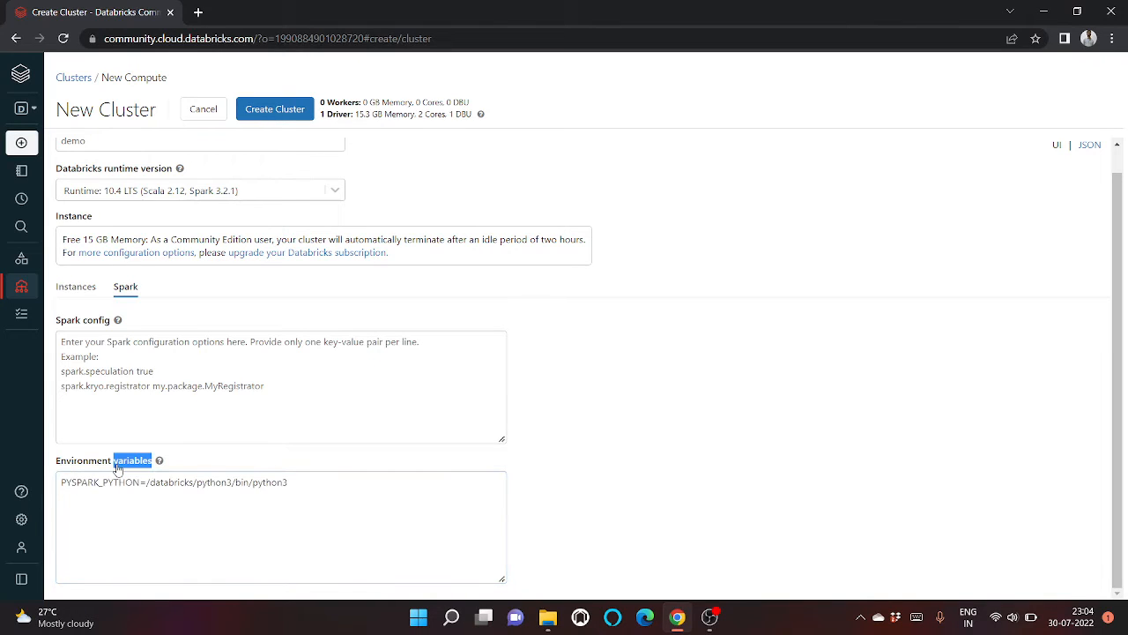
{"action": "scroll", "coordinate": [254, 420], "scroll_direction": "up", "scroll_amount": 1}
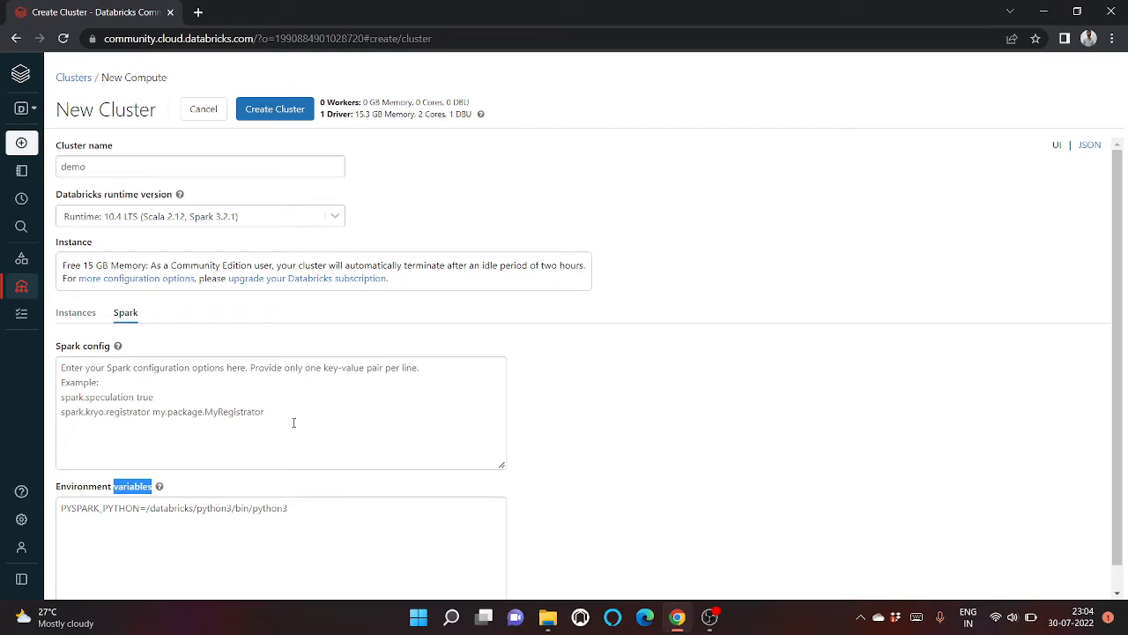
Set the demo cluster's availability zone to us-west-2b and create the cluster
{"action": "left_click", "coordinate": [106, 166]}
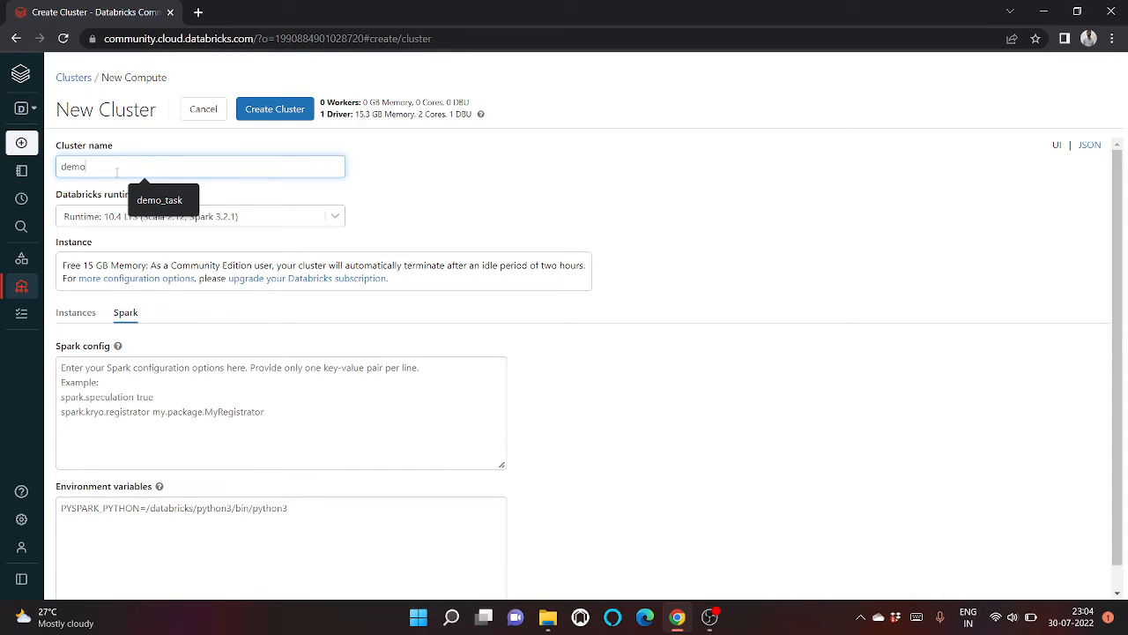
{"action": "left_click", "coordinate": [76, 312]}
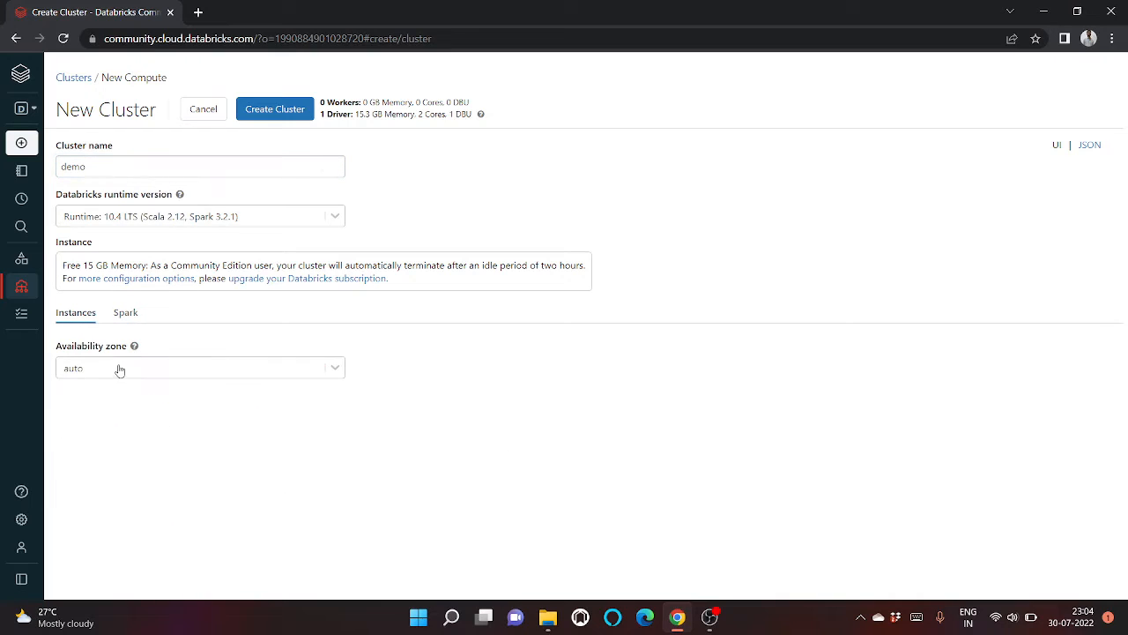
{"action": "left_click", "coordinate": [117, 368]}
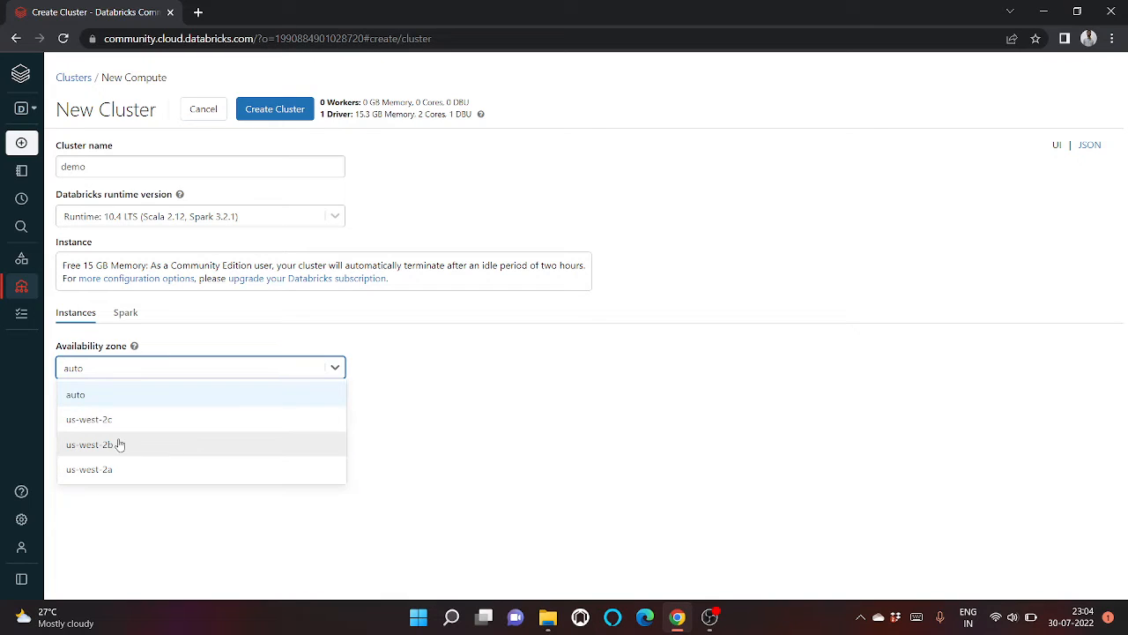
{"action": "left_click", "coordinate": [118, 443]}
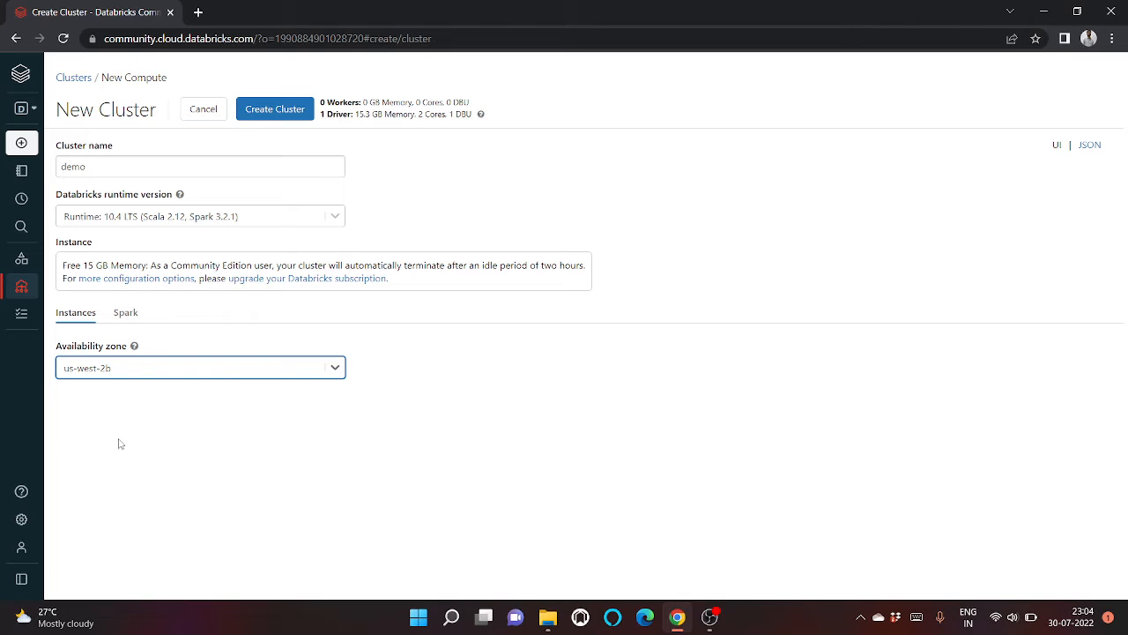
{"action": "left_click", "coordinate": [251, 113]}
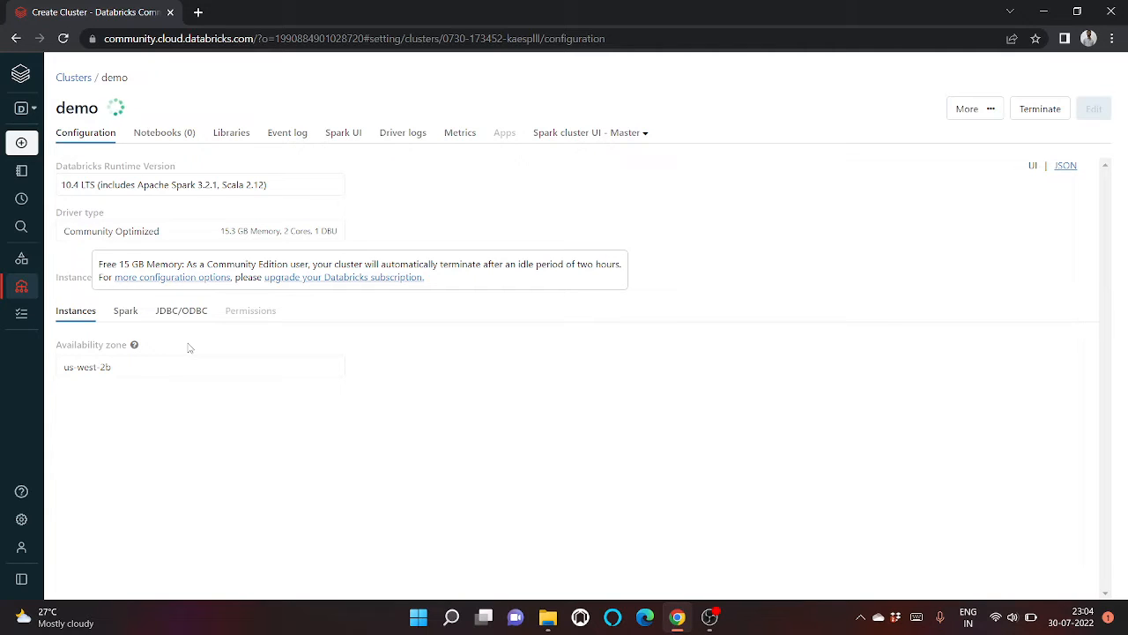
Open the demo_test notebook from the user's workspace folder and check which clusters it can attach to
{"action": "mouse_move", "coordinate": [18, 185]}
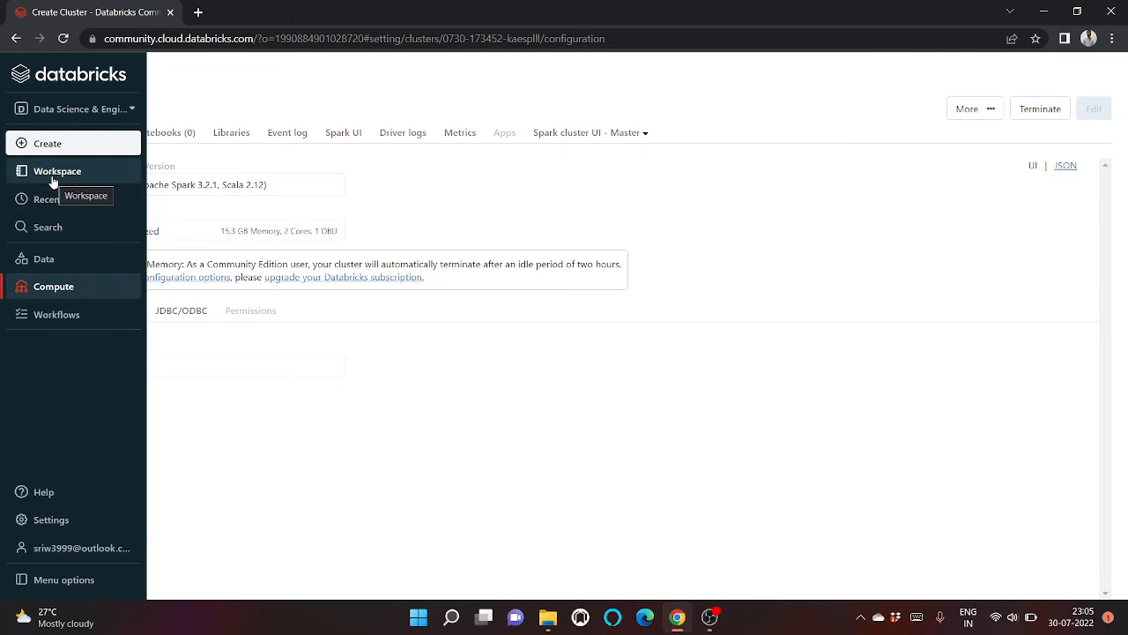
{"action": "left_click", "coordinate": [52, 174]}
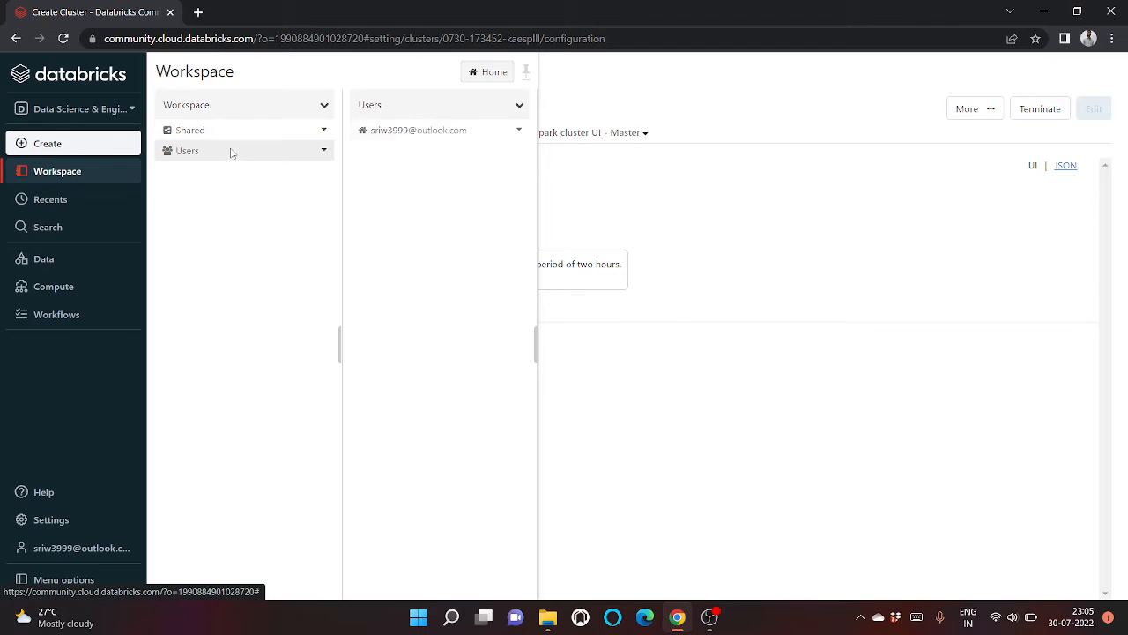
{"action": "left_click", "coordinate": [415, 131]}
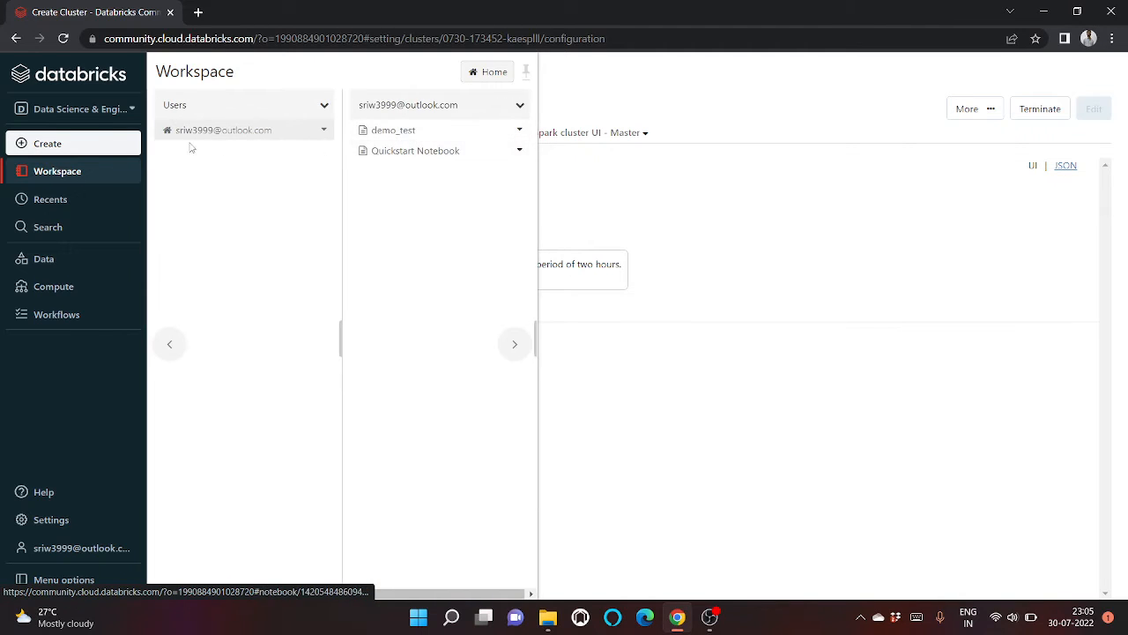
{"action": "left_click", "coordinate": [402, 133]}
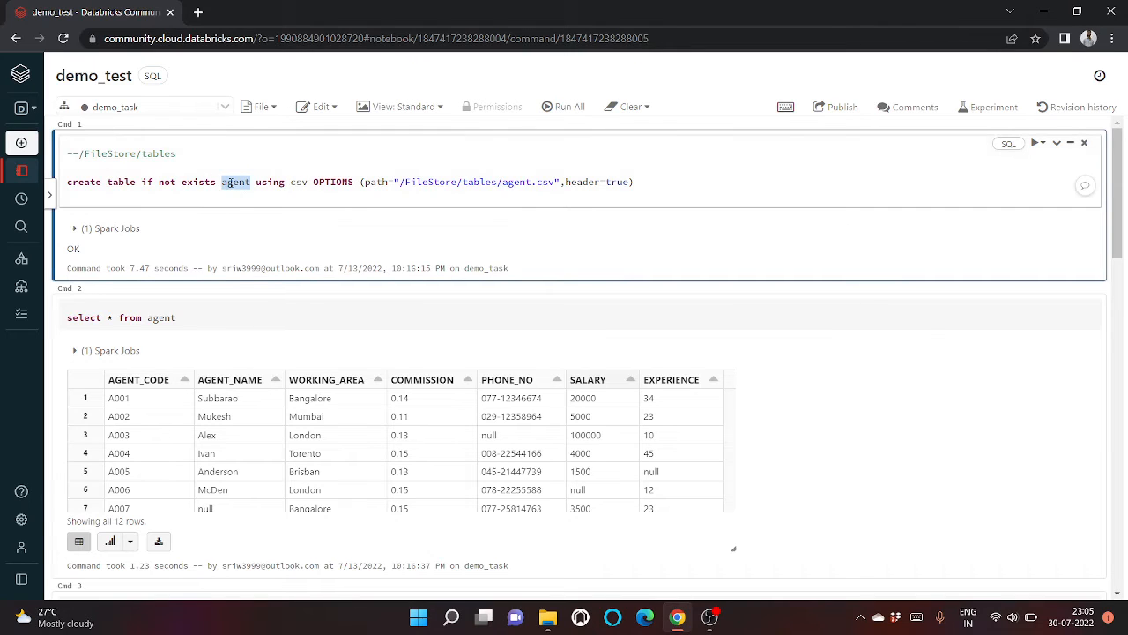
{"action": "mouse_move", "coordinate": [122, 107]}
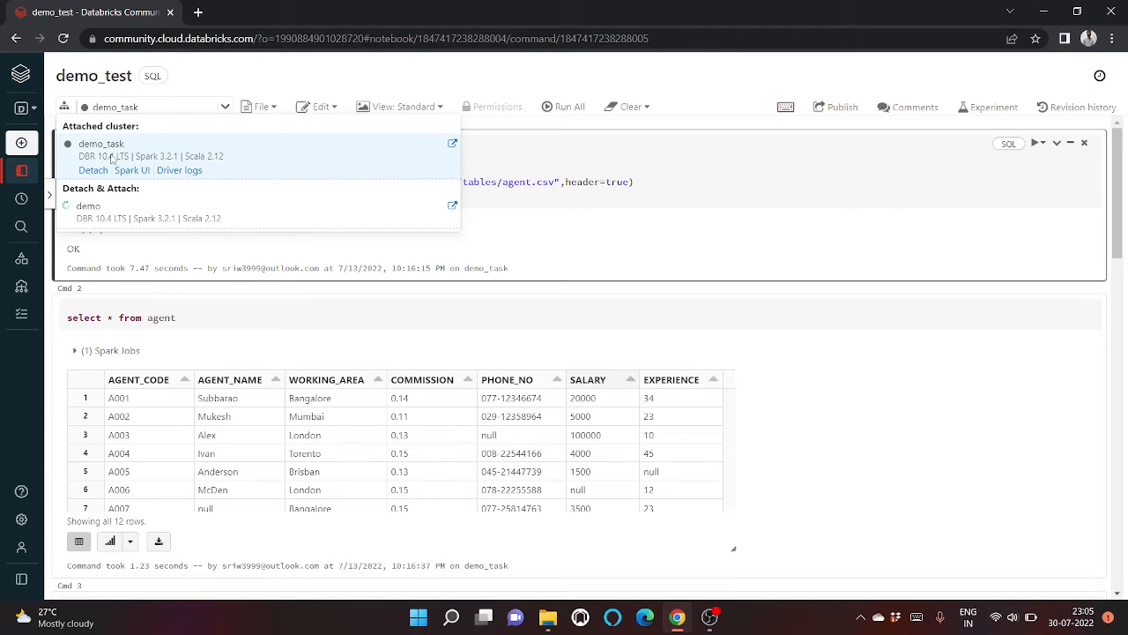
Return to the compute overview, open the demo_task cluster and view its installed libraries
{"action": "mouse_move", "coordinate": [22, 282]}
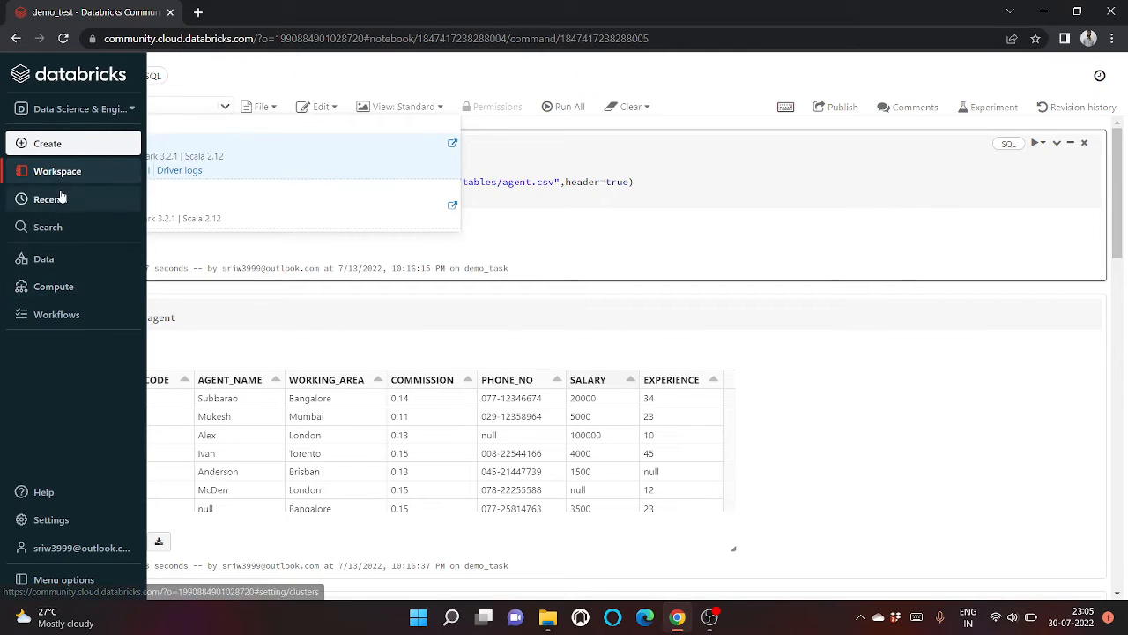
{"action": "left_click", "coordinate": [69, 289]}
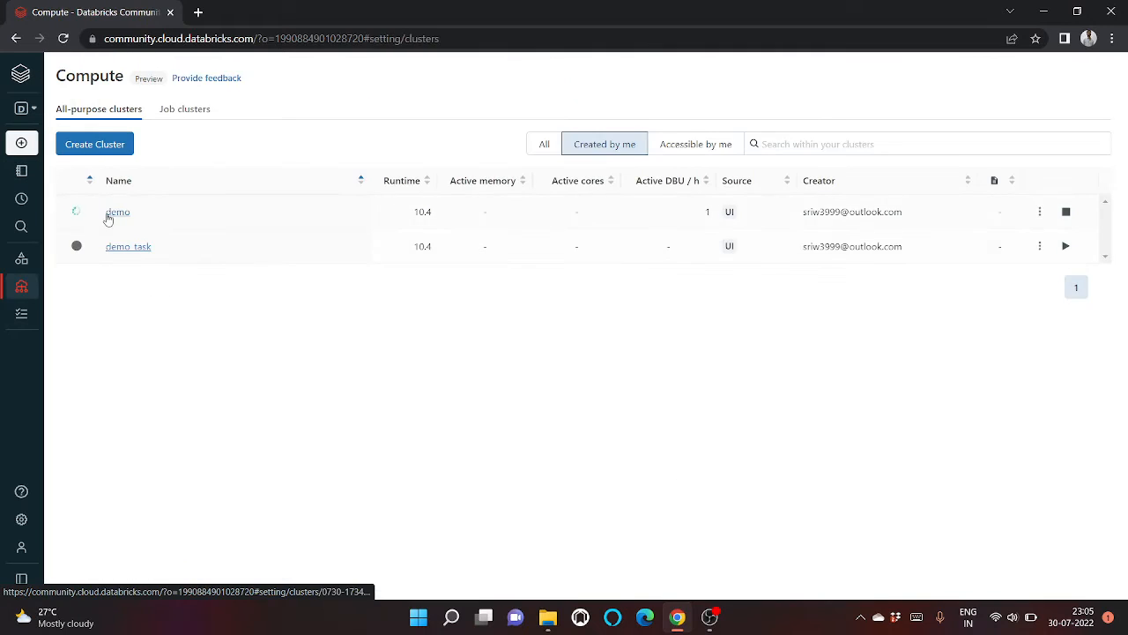
{"action": "left_click", "coordinate": [126, 244]}
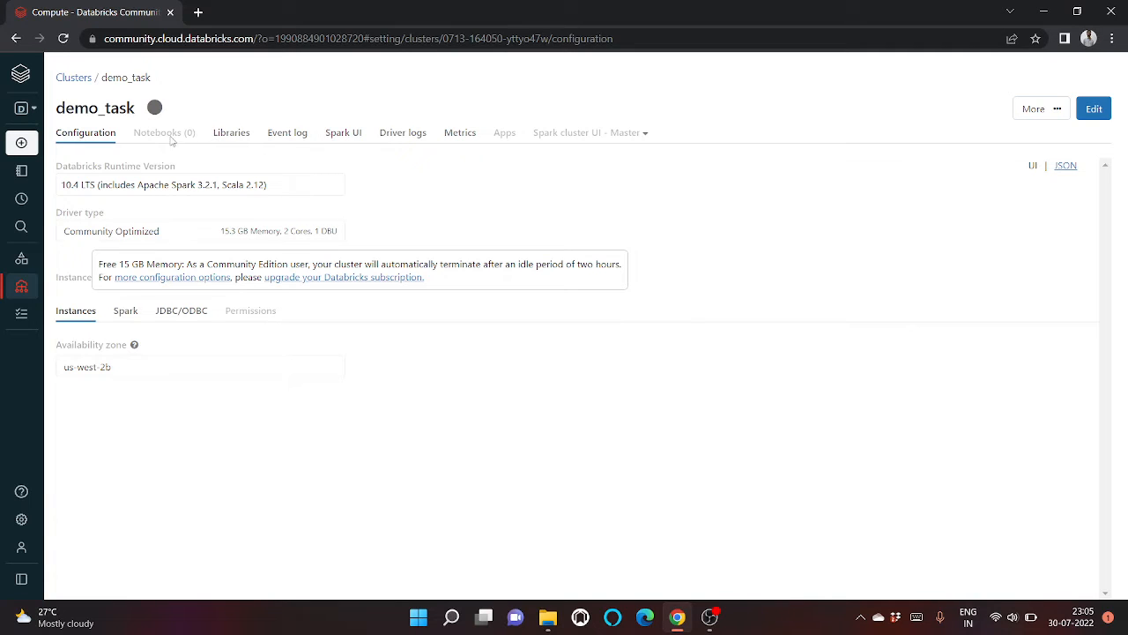
{"action": "left_click", "coordinate": [232, 134]}
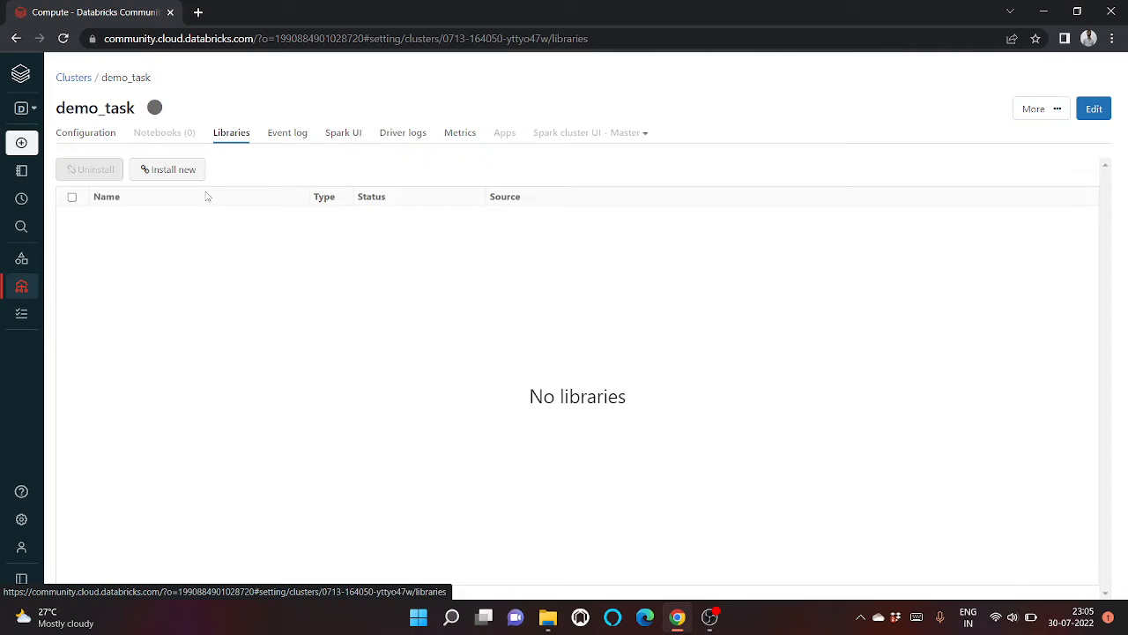
Examine the demo_task cluster's event log, including the details of its RUNNING and CREATING events
{"action": "left_click", "coordinate": [272, 143]}
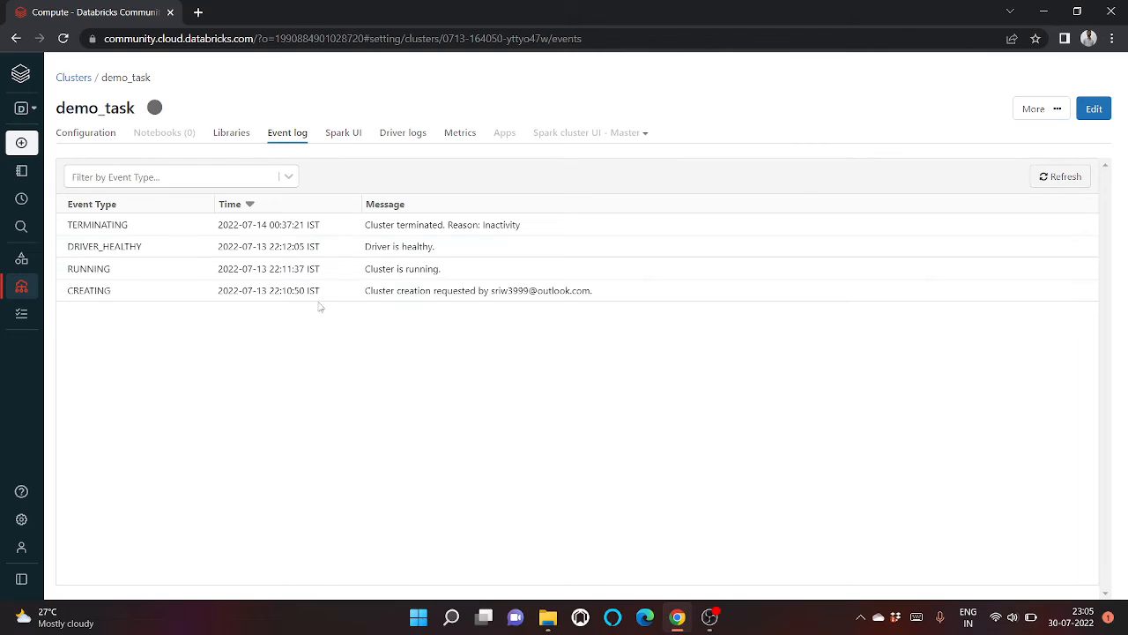
{"action": "left_click_drag", "start_coordinate": [67, 224], "coordinate": [180, 255]}
{"action": "double_click", "coordinate": [280, 270]}
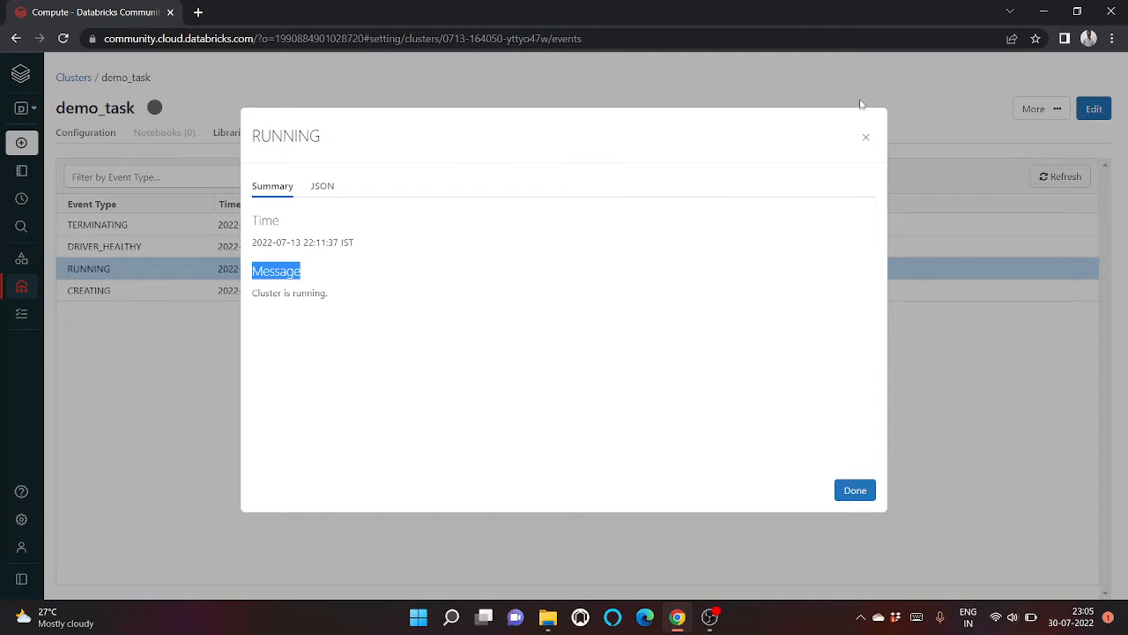
{"action": "left_click", "coordinate": [862, 141]}
{"action": "left_click_drag", "start_coordinate": [285, 302], "coordinate": [201, 306]}
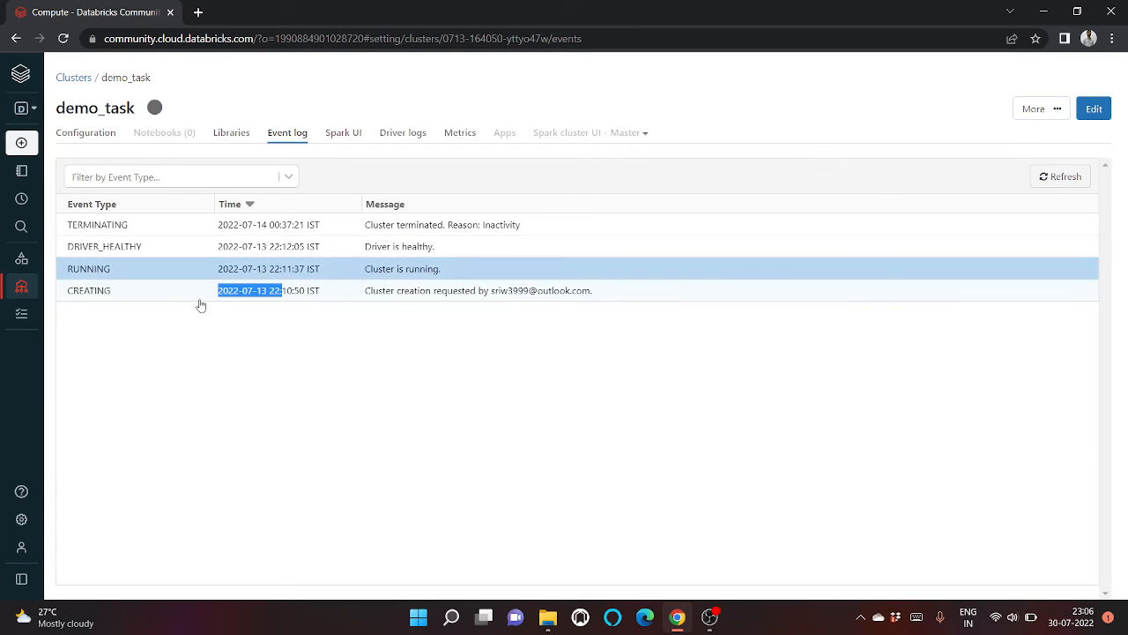
{"action": "double_click", "coordinate": [201, 300]}
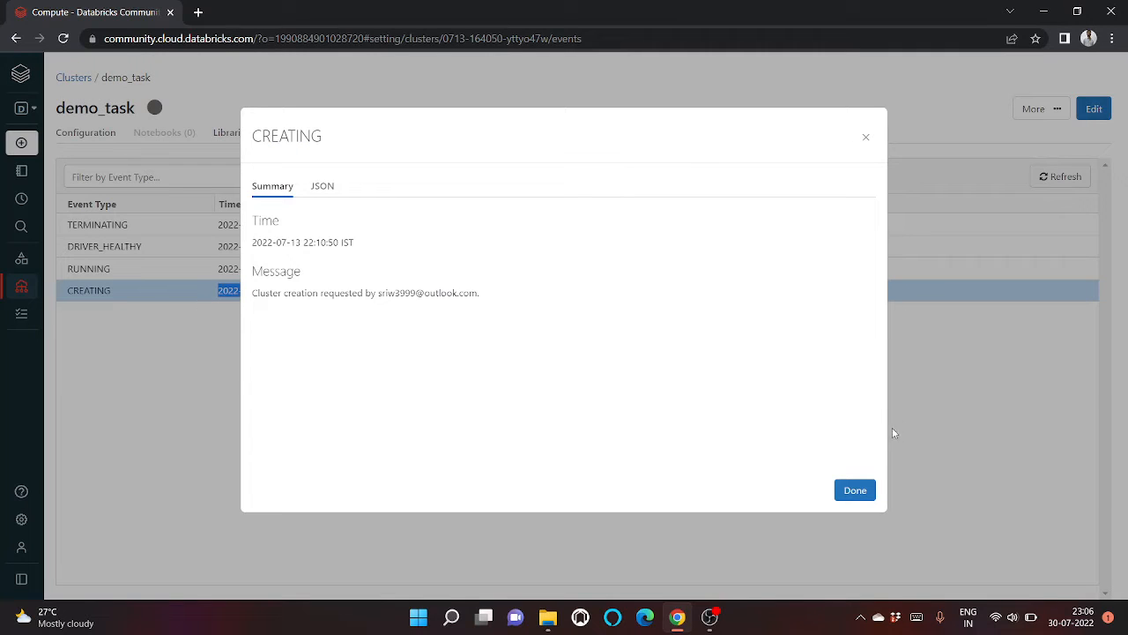
{"action": "left_click", "coordinate": [855, 490]}
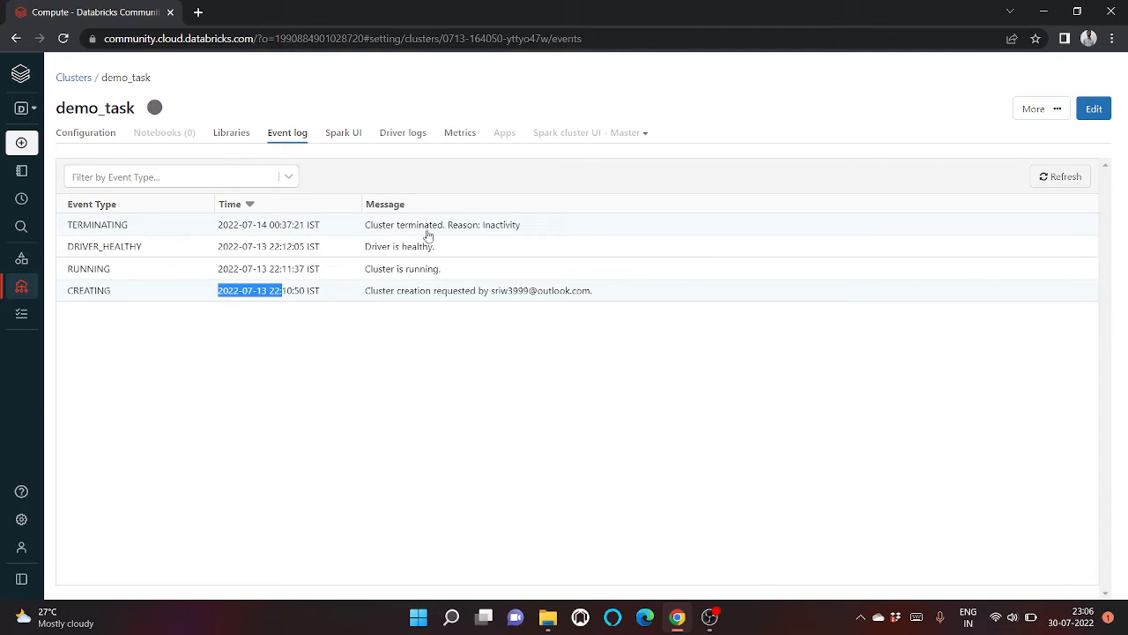
Look through the demo_task cluster's Spark UI, driver logs and metrics
{"action": "left_click", "coordinate": [342, 133]}
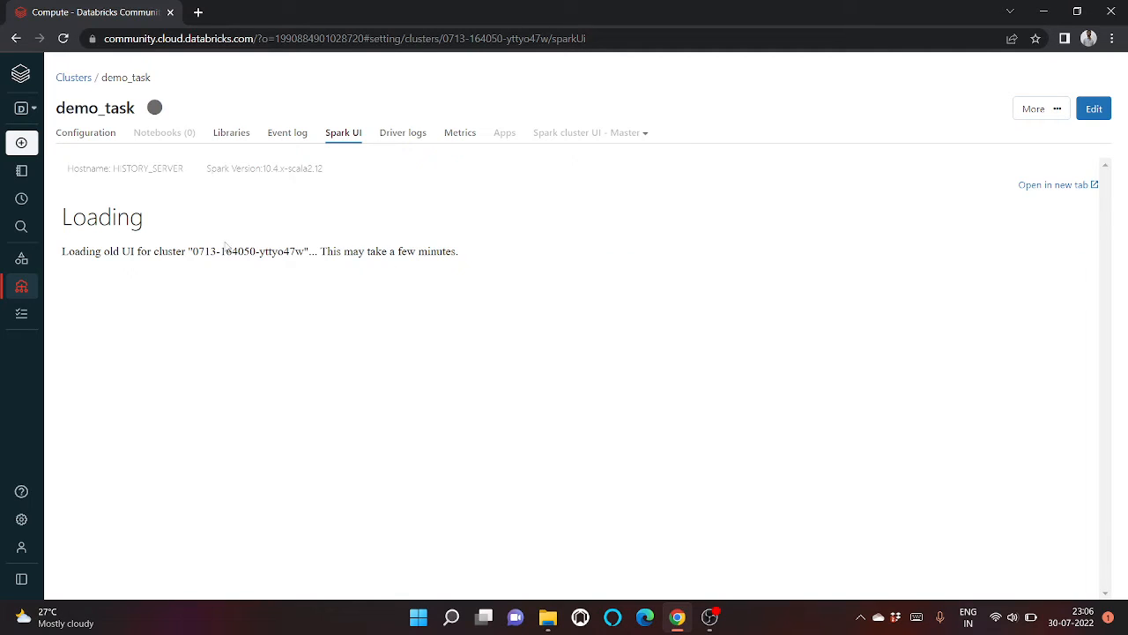
{"action": "left_click_drag", "start_coordinate": [175, 251], "coordinate": [477, 259]}
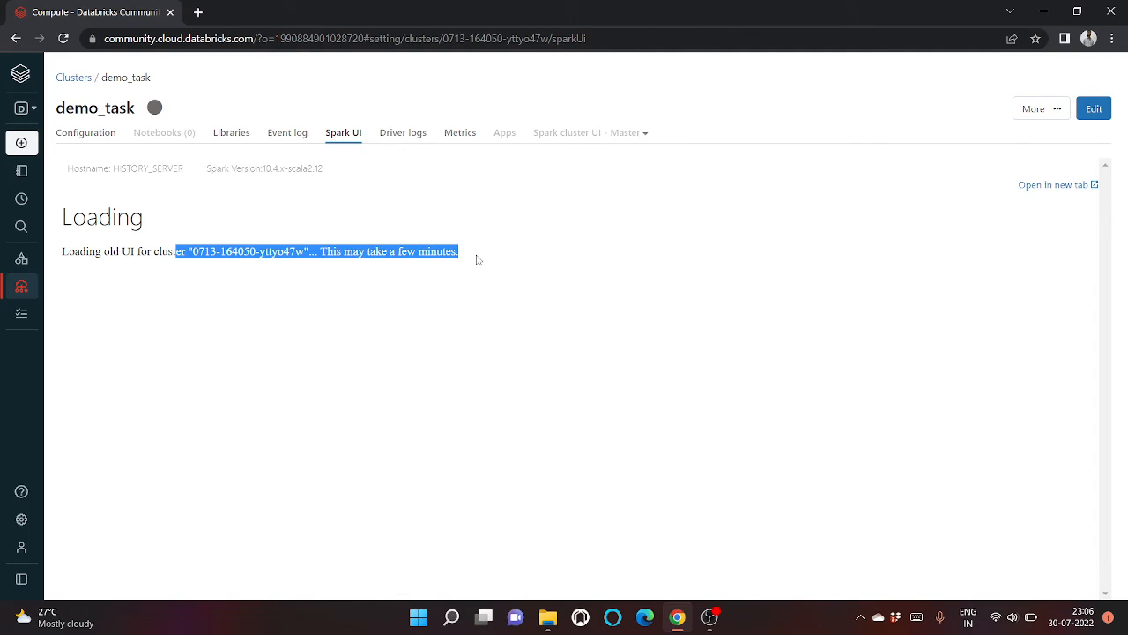
{"action": "left_click", "coordinate": [399, 136]}
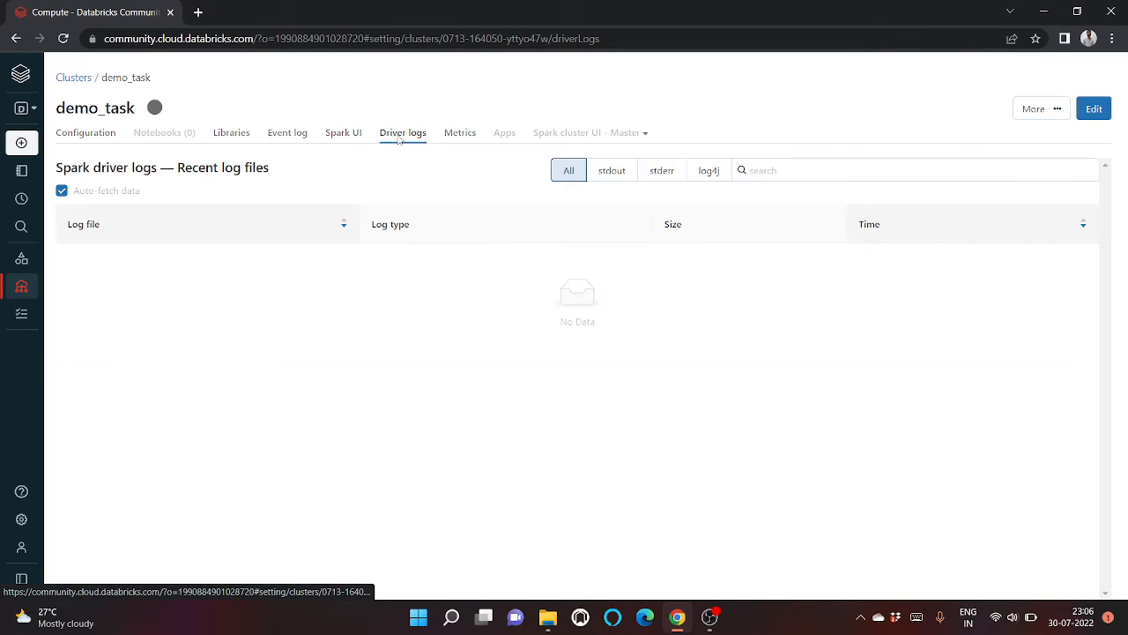
{"action": "left_click", "coordinate": [456, 134]}
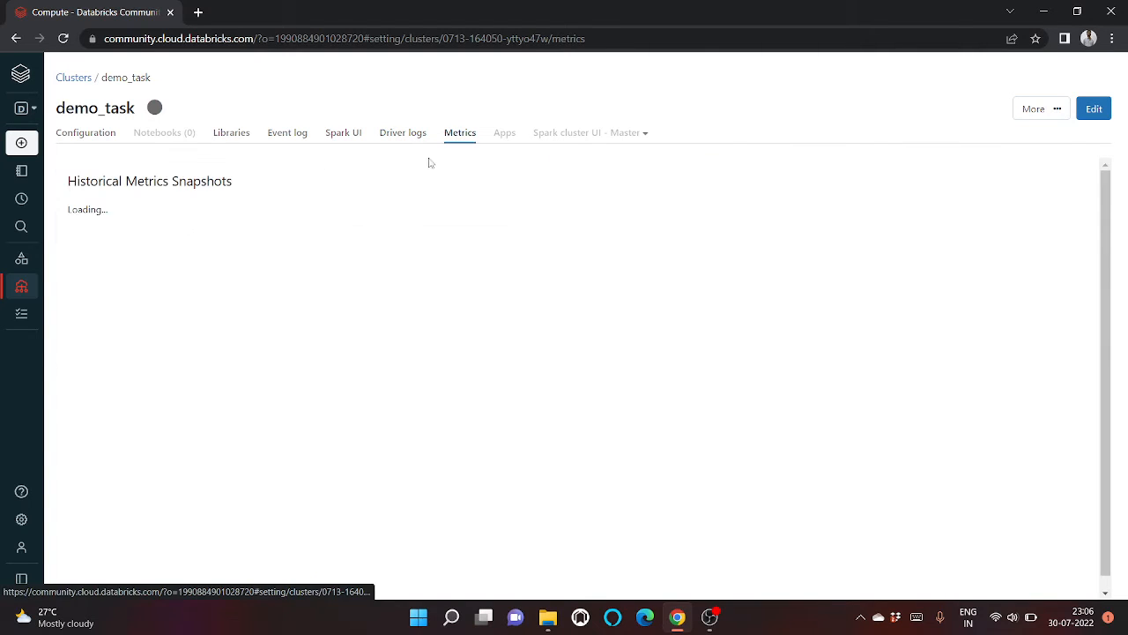
{"action": "left_click", "coordinate": [420, 143]}
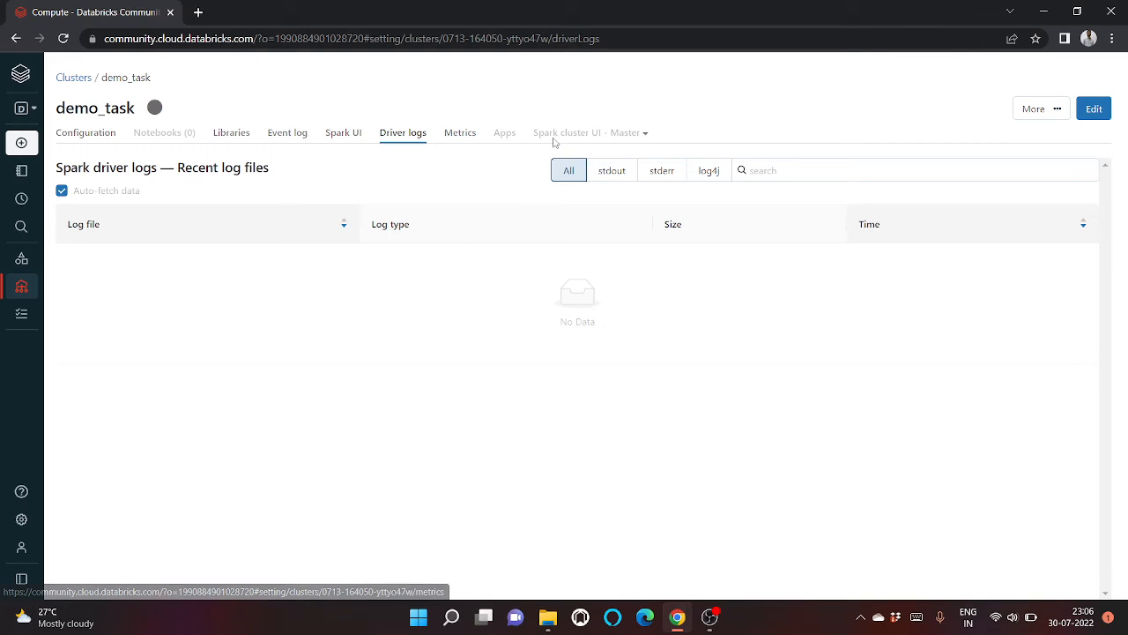
Reopen the demo_test notebook and examine its attachable clusters and available file operations
{"action": "mouse_move", "coordinate": [26, 221]}
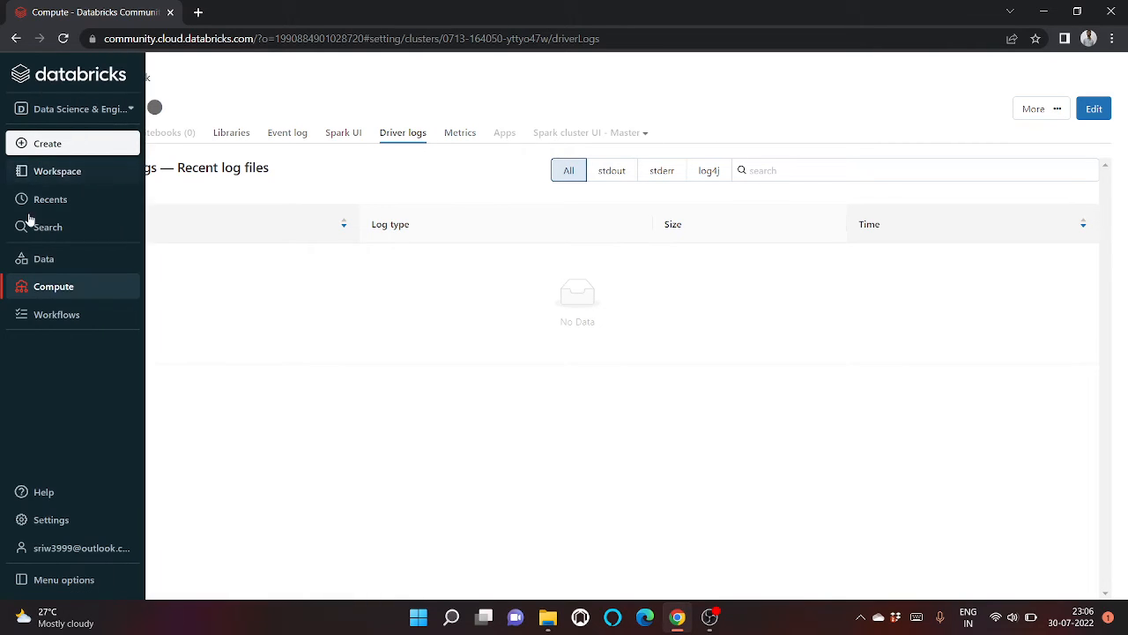
{"action": "left_click", "coordinate": [76, 173]}
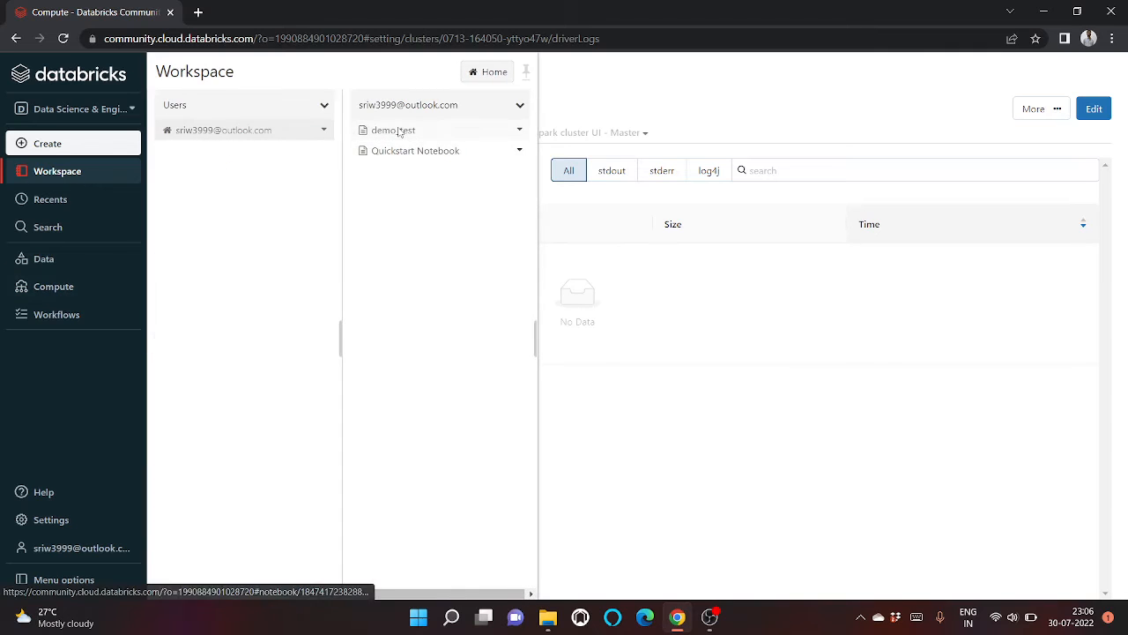
{"action": "left_click", "coordinate": [481, 132]}
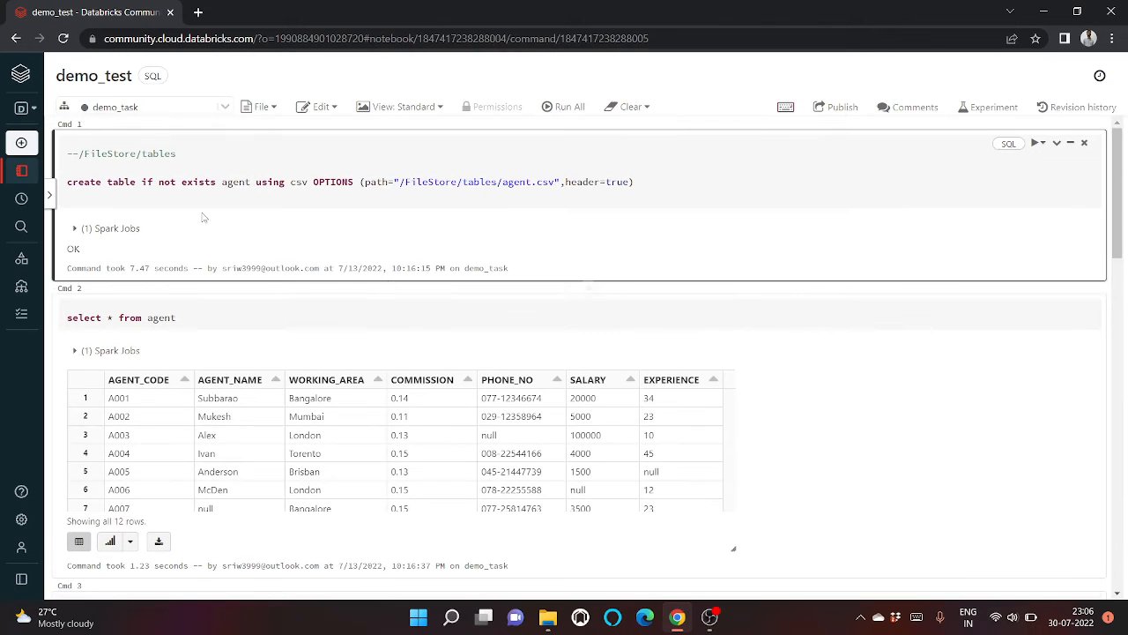
{"action": "left_click", "coordinate": [103, 108]}
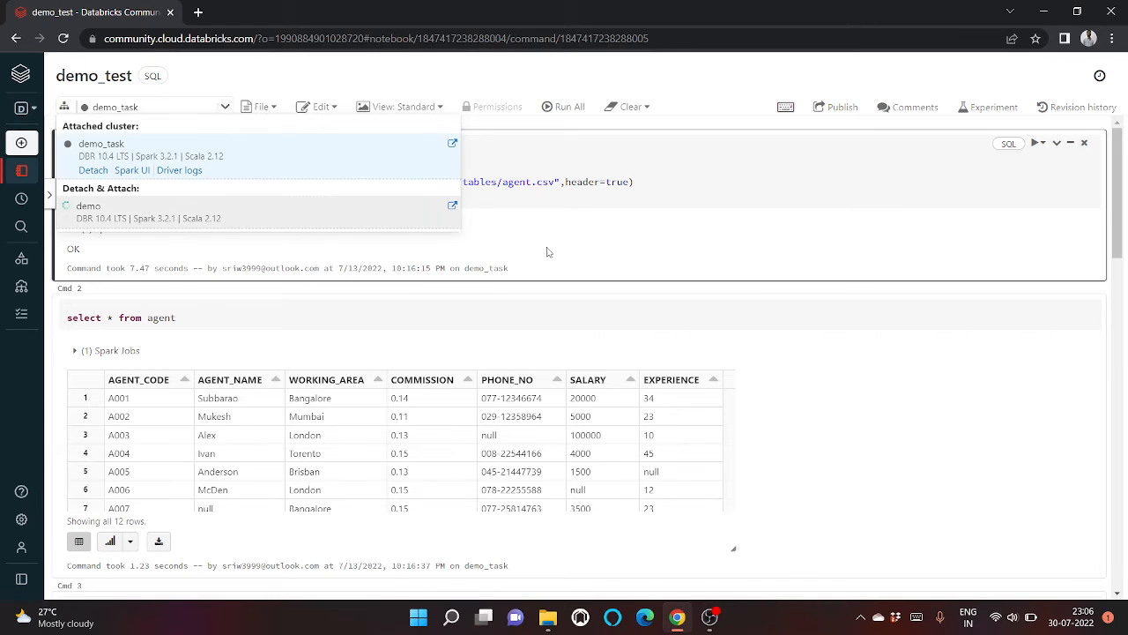
{"action": "left_click", "coordinate": [734, 252]}
{"action": "left_click", "coordinate": [260, 109]}
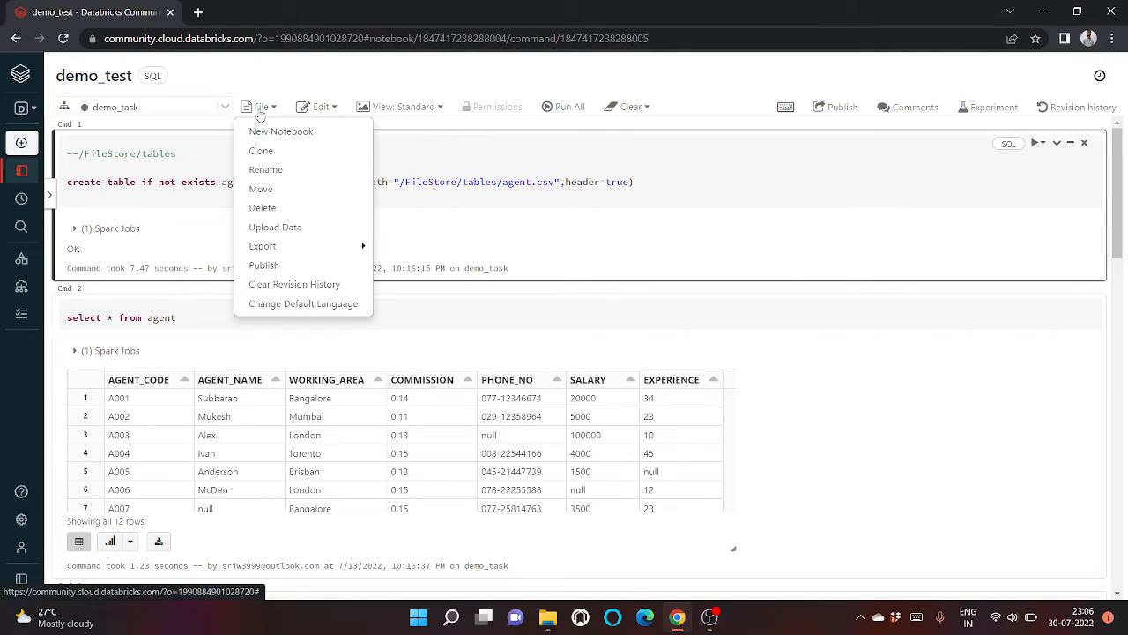
Look through the demo_test notebook's rename, export and default language options without changing any of them
{"action": "left_click", "coordinate": [256, 176]}
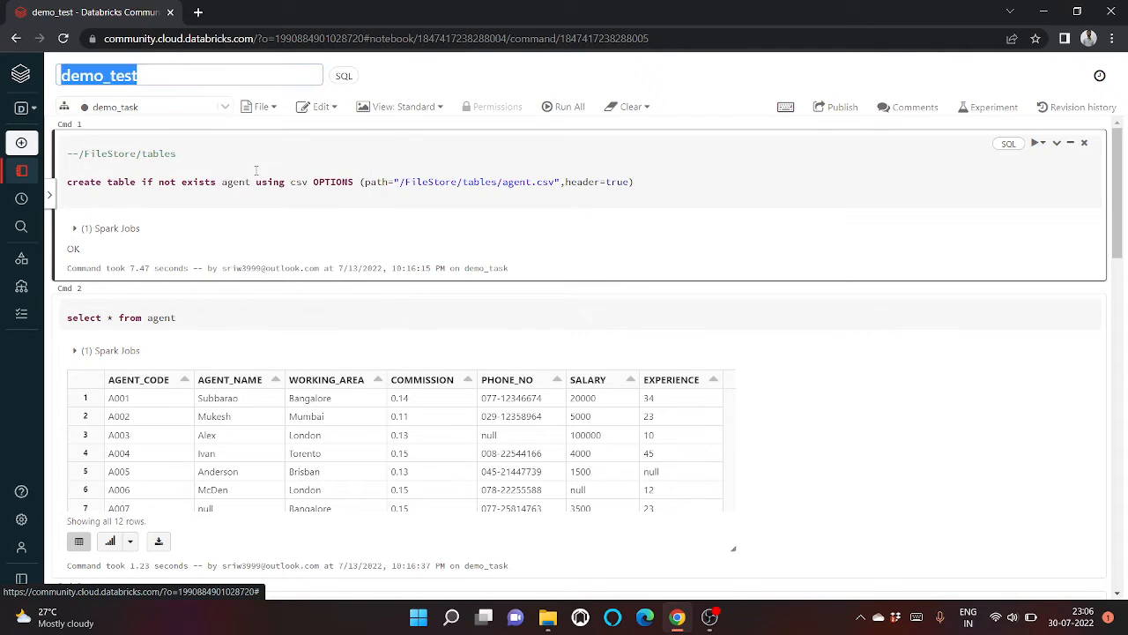
{"action": "left_click", "coordinate": [261, 123]}
{"action": "left_click", "coordinate": [261, 109]}
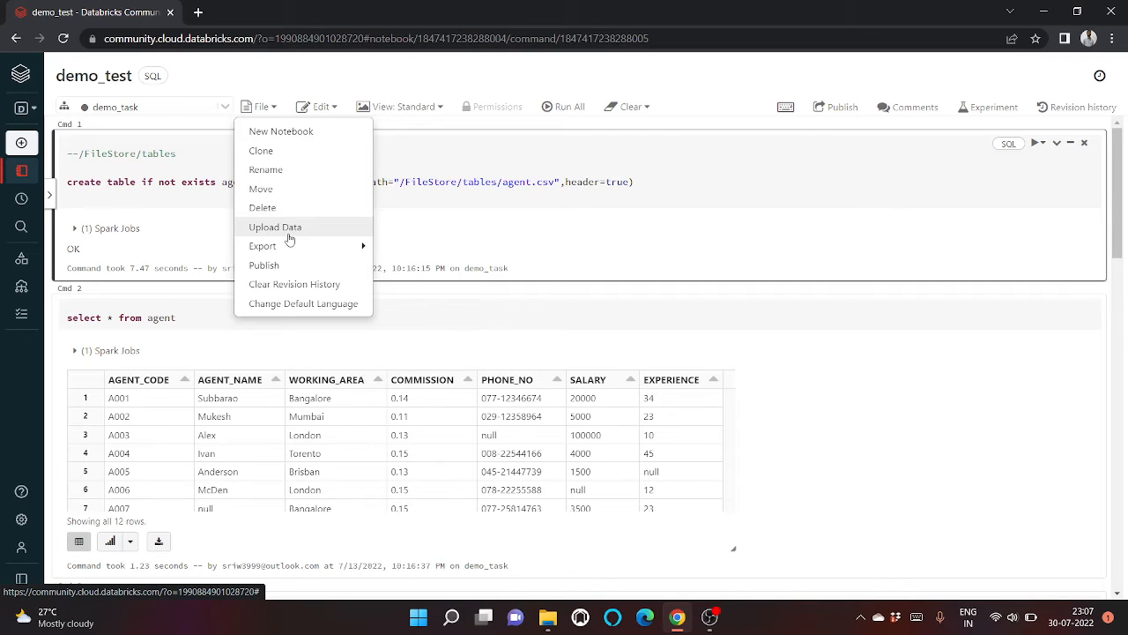
{"action": "mouse_move", "coordinate": [287, 245]}
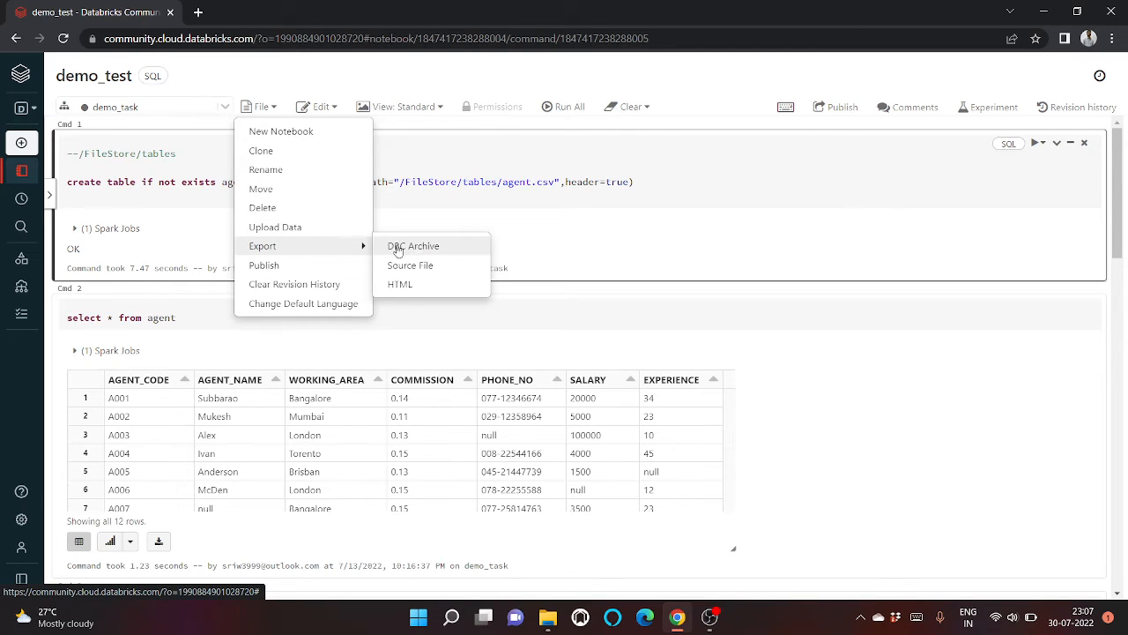
{"action": "left_click", "coordinate": [298, 304]}
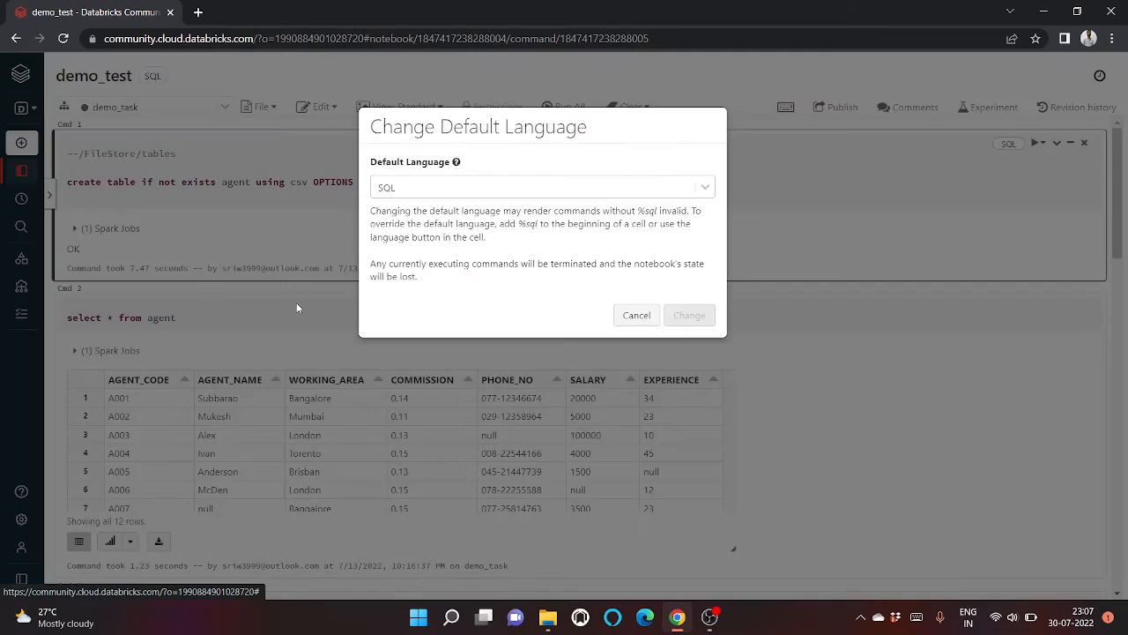
{"action": "left_click", "coordinate": [636, 315]}
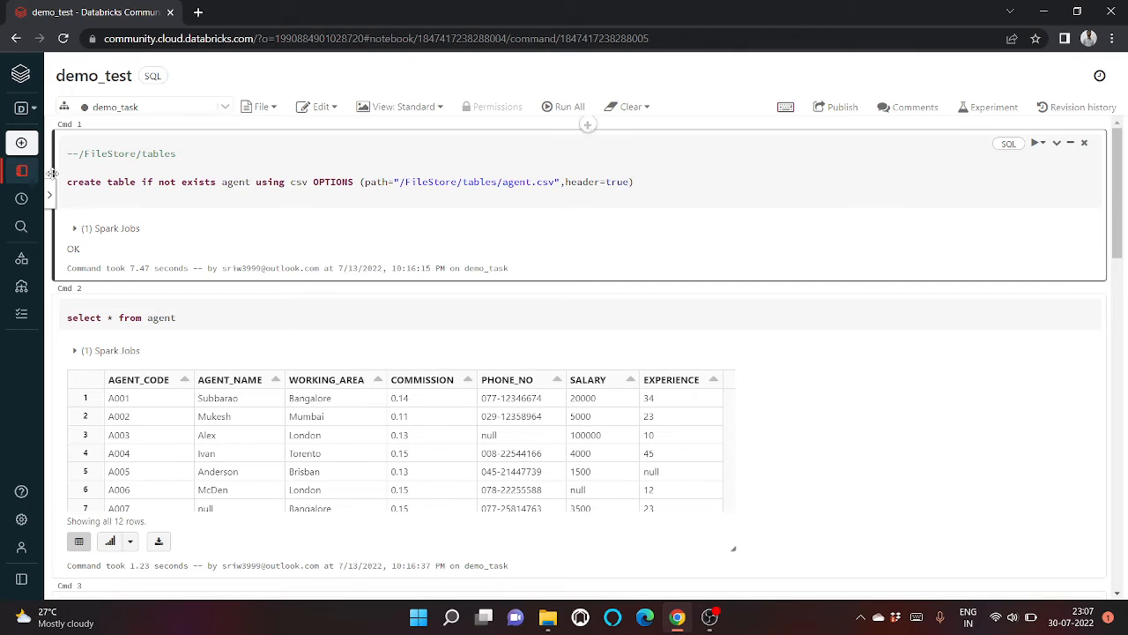
Examine the default language and cluster choices for a new notebook in the user's workspace folder, without creating it
{"action": "left_click", "coordinate": [112, 177]}
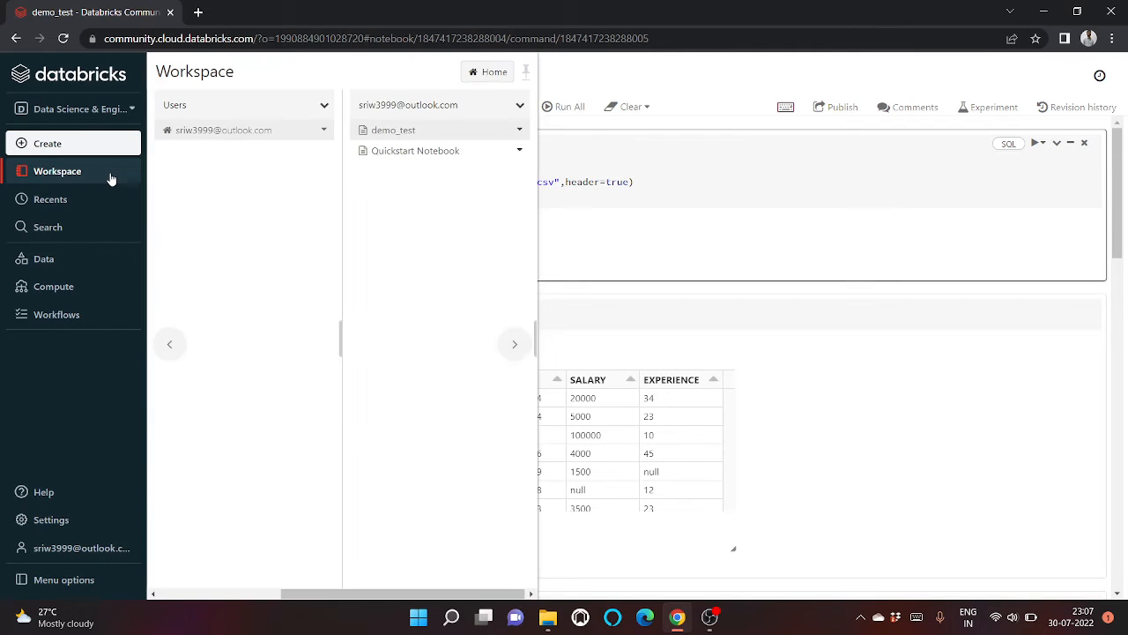
{"action": "left_click", "coordinate": [519, 106]}
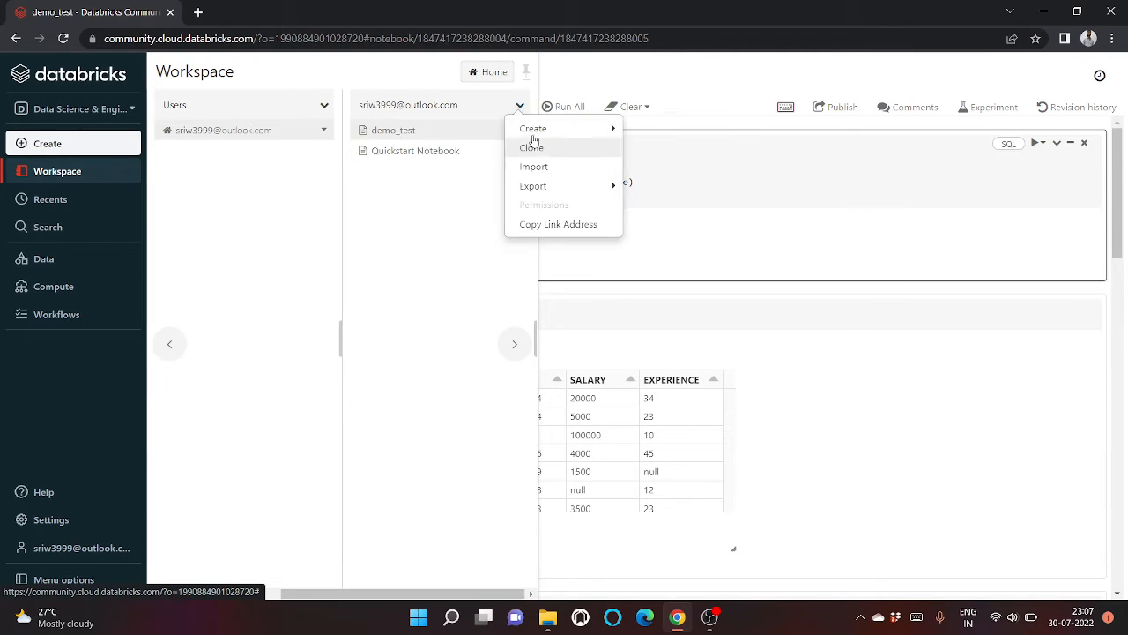
{"action": "mouse_move", "coordinate": [609, 129]}
{"action": "left_click", "coordinate": [655, 129]}
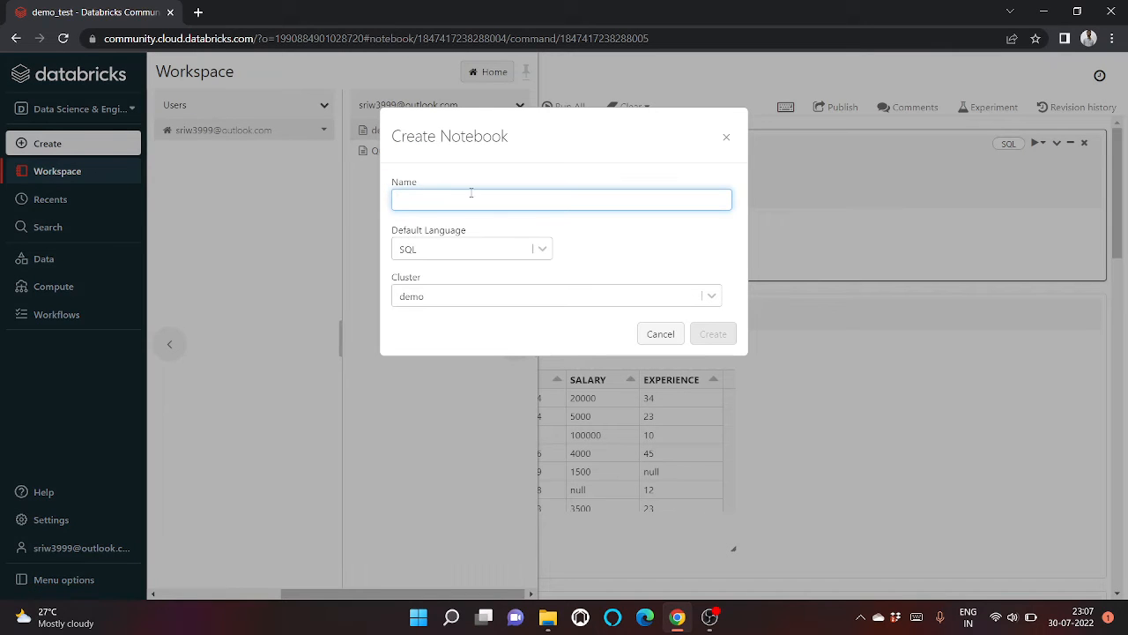
{"action": "left_click", "coordinate": [543, 249]}
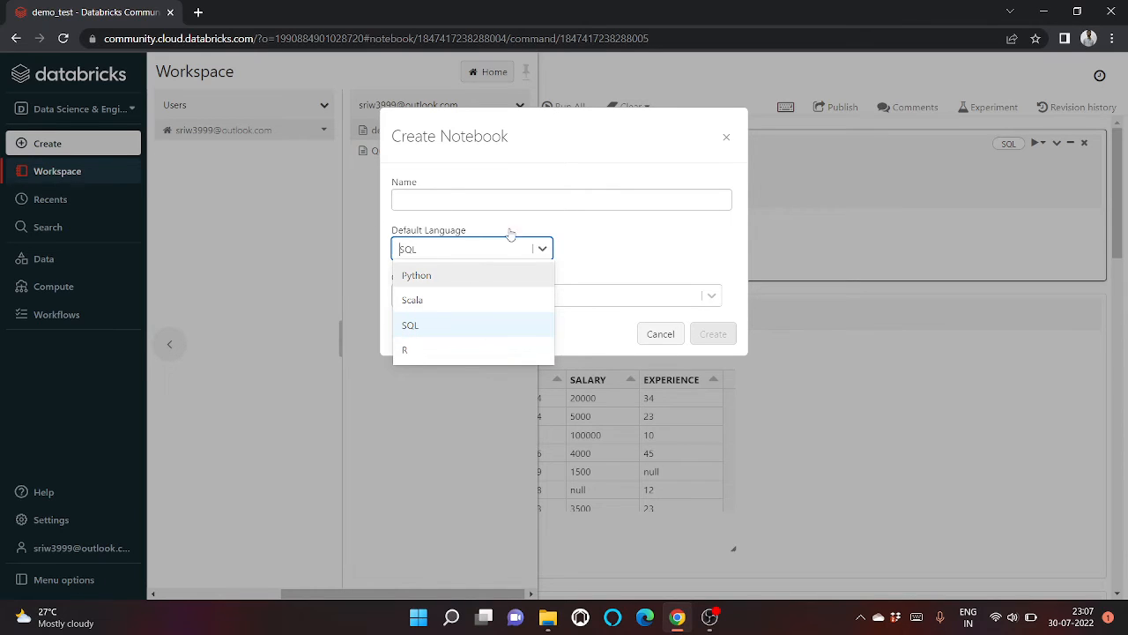
{"action": "left_click", "coordinate": [637, 253]}
{"action": "left_click", "coordinate": [549, 295]}
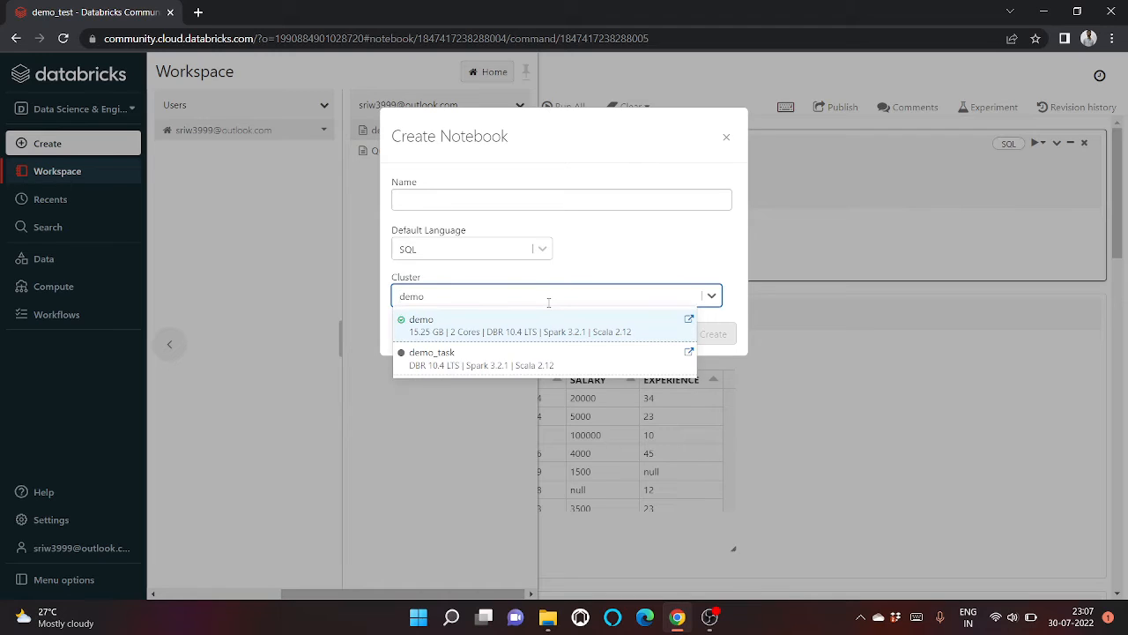
{"action": "left_click", "coordinate": [518, 204]}
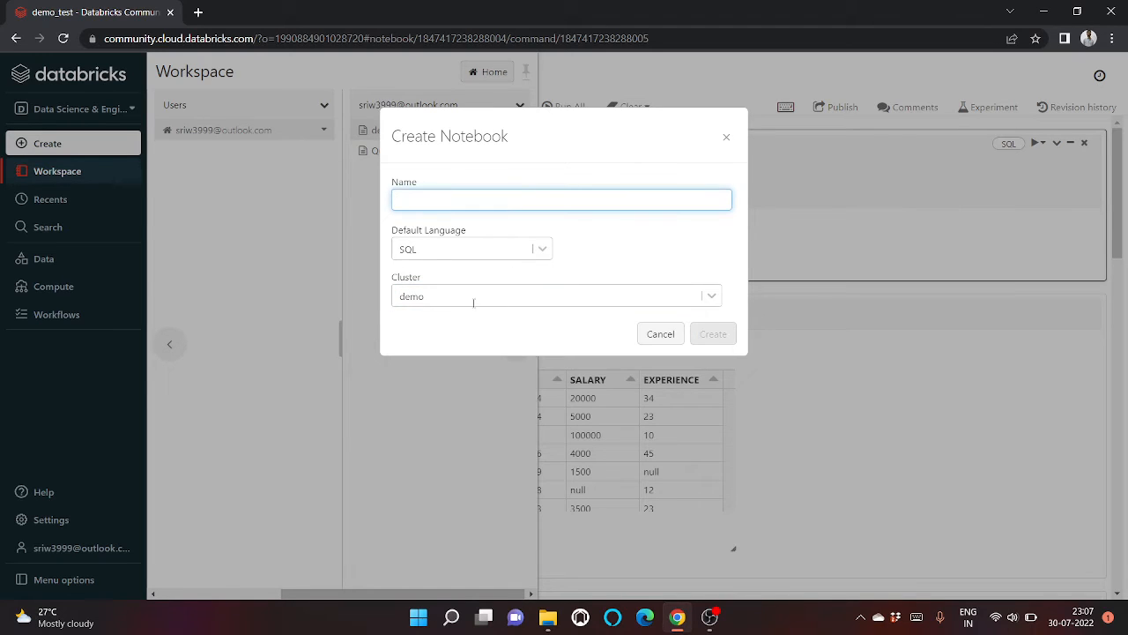
{"action": "left_click", "coordinate": [657, 333]}
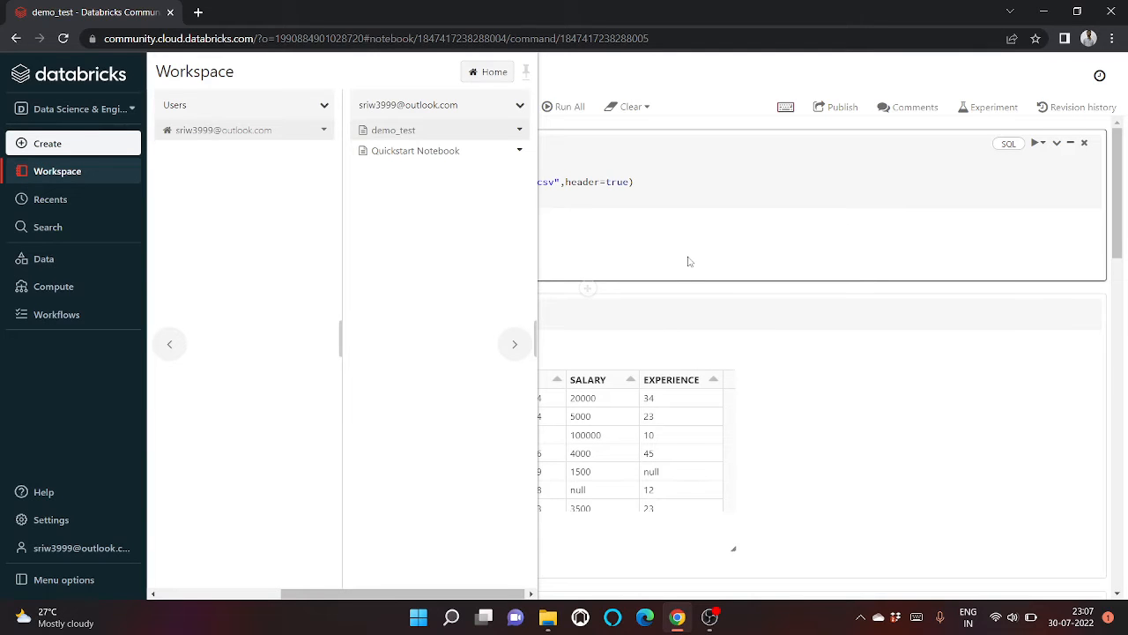
Attach the demo_test notebook to the demo cluster and check its attached cluster options
{"action": "left_click", "coordinate": [188, 106]}
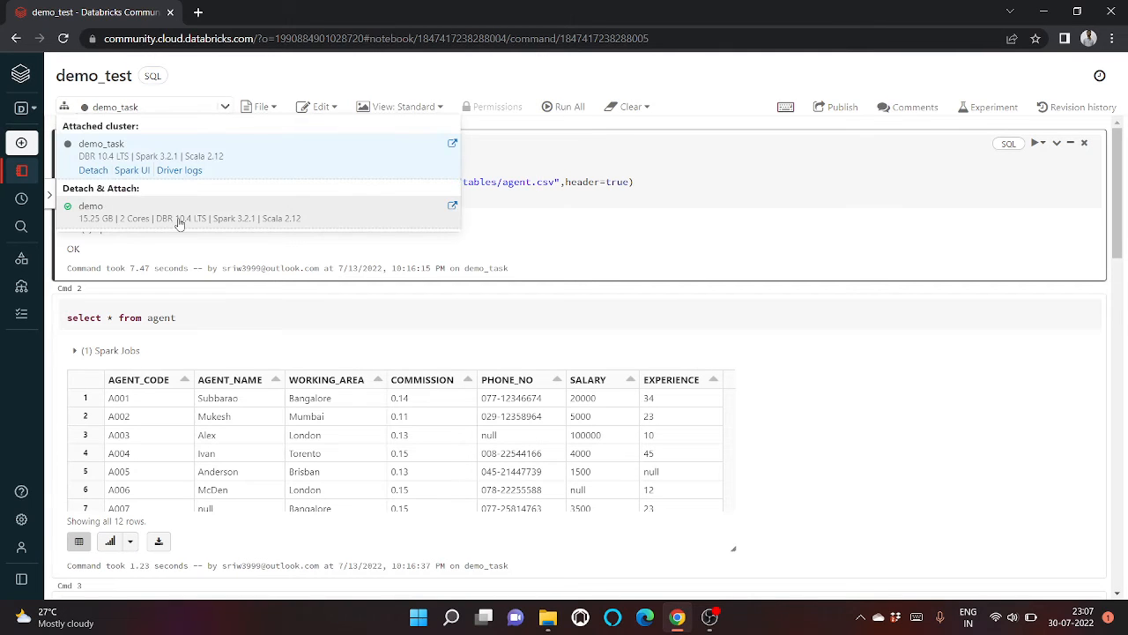
{"action": "left_click", "coordinate": [182, 213]}
{"action": "left_click", "coordinate": [177, 107]}
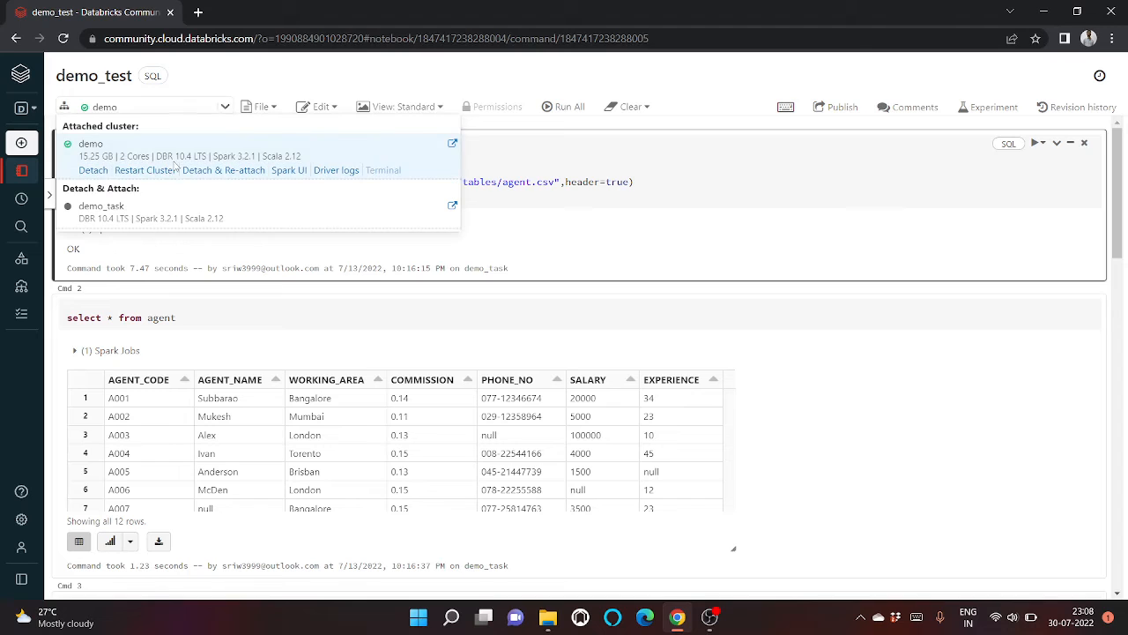
{"action": "left_click", "coordinate": [639, 195]}
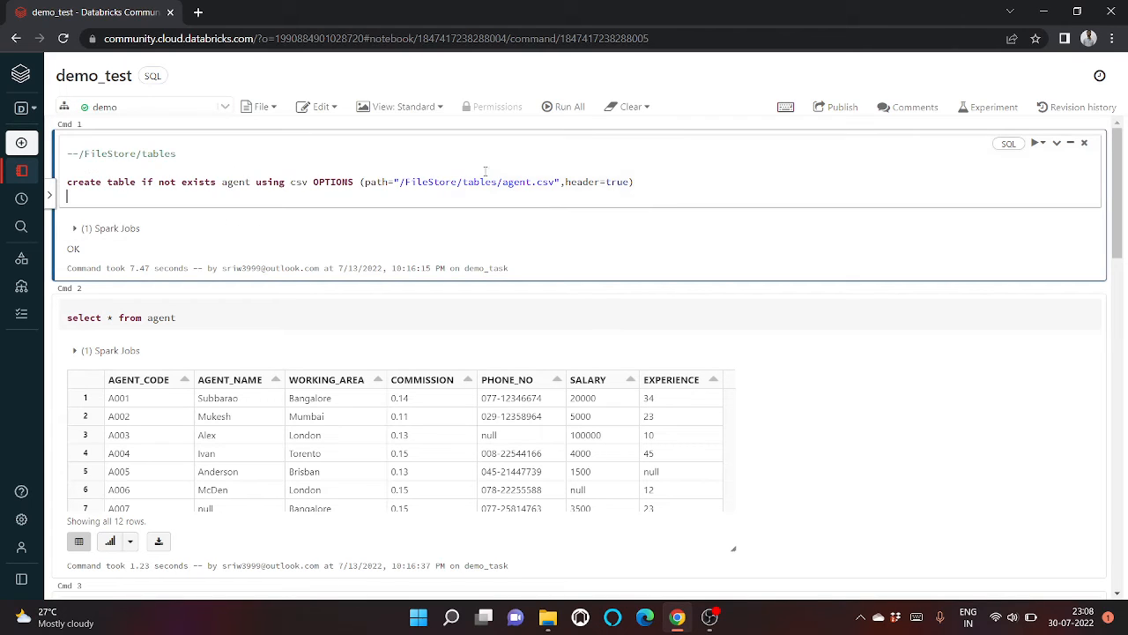
{"action": "left_click", "coordinate": [145, 107]}
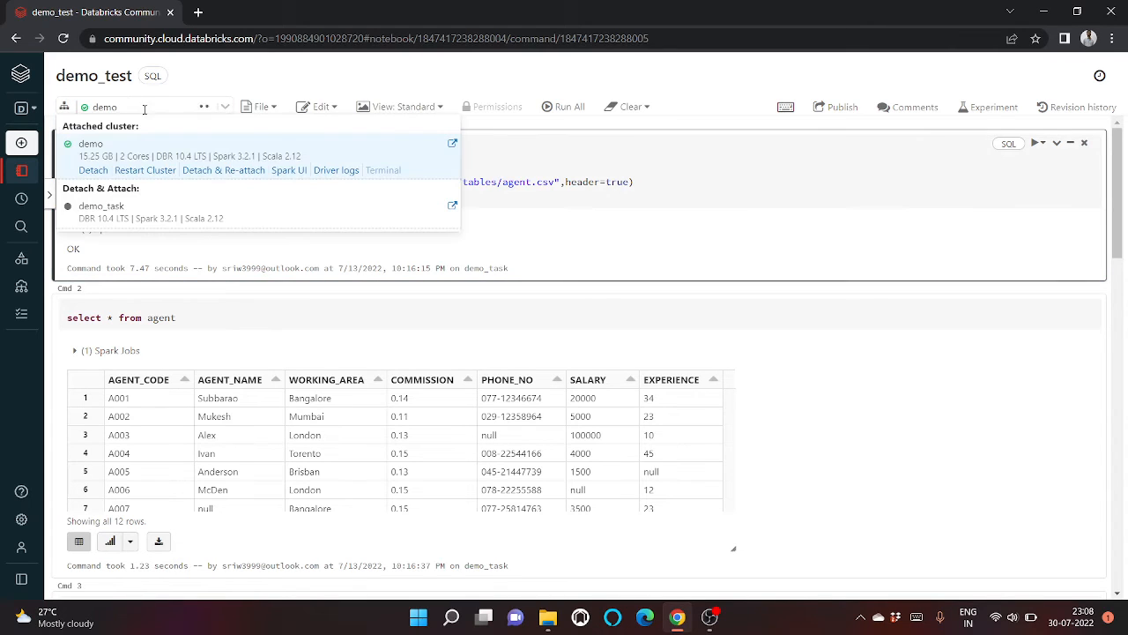
{"action": "left_click", "coordinate": [562, 163]}
Review the notebook's editing operations and the available Python indentation sizes without saving a change
{"action": "left_click", "coordinate": [277, 107]}
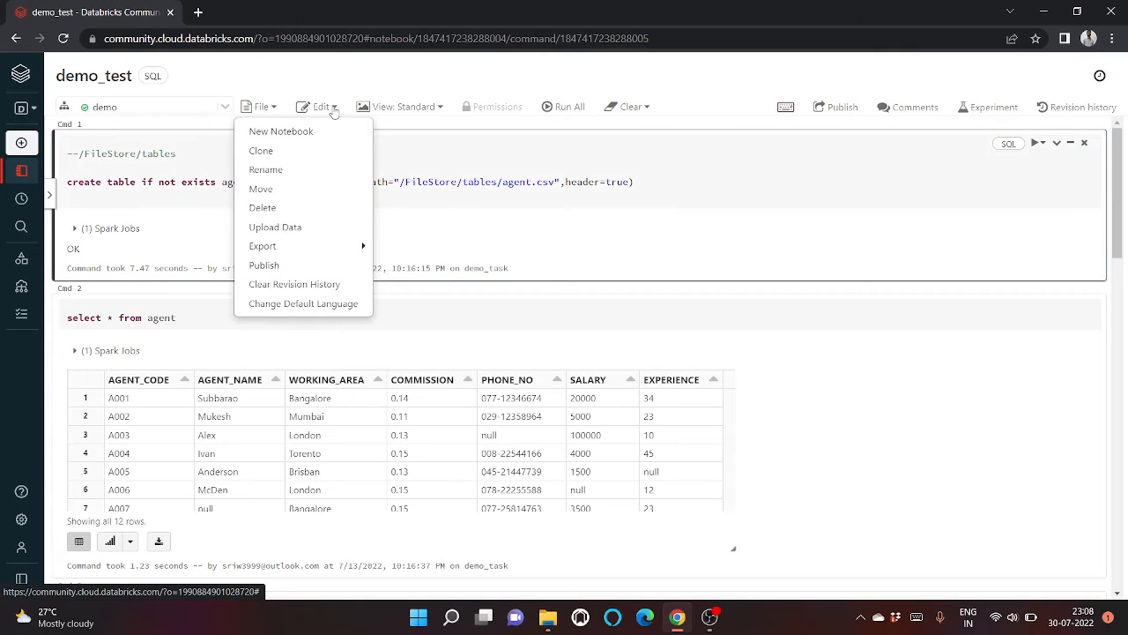
{"action": "left_click", "coordinate": [317, 107]}
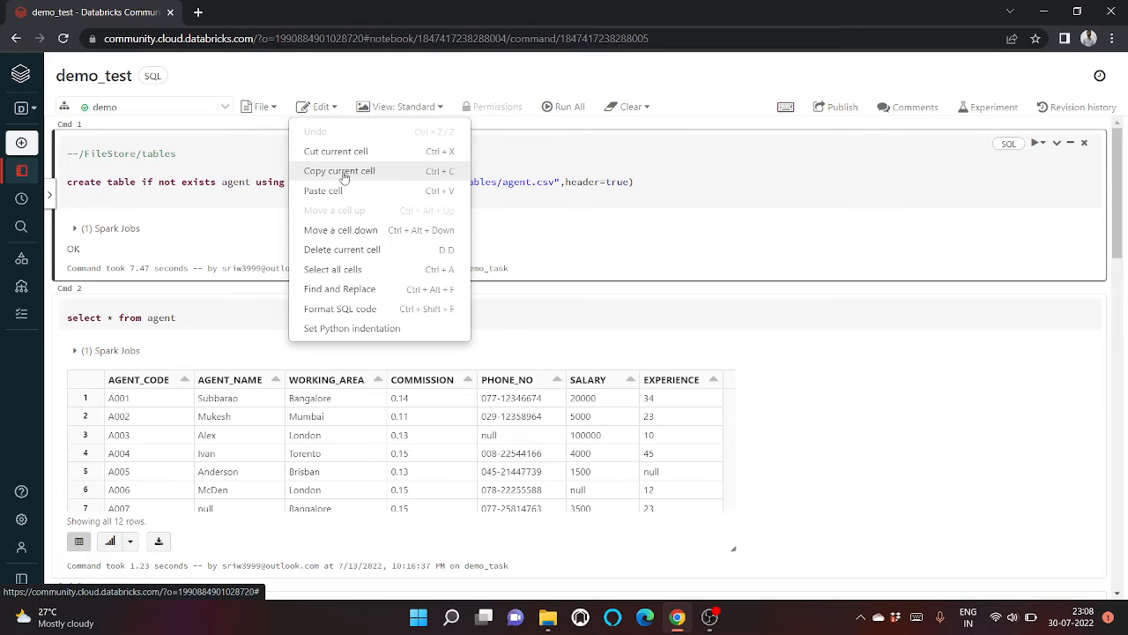
{"action": "left_click", "coordinate": [373, 329]}
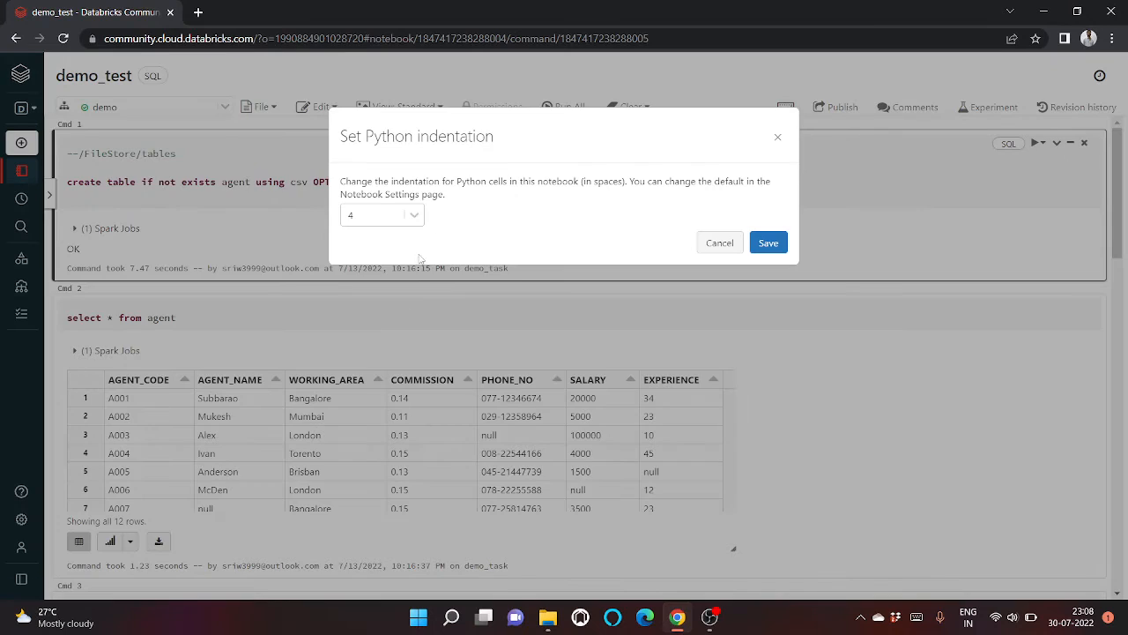
{"action": "left_click", "coordinate": [387, 218]}
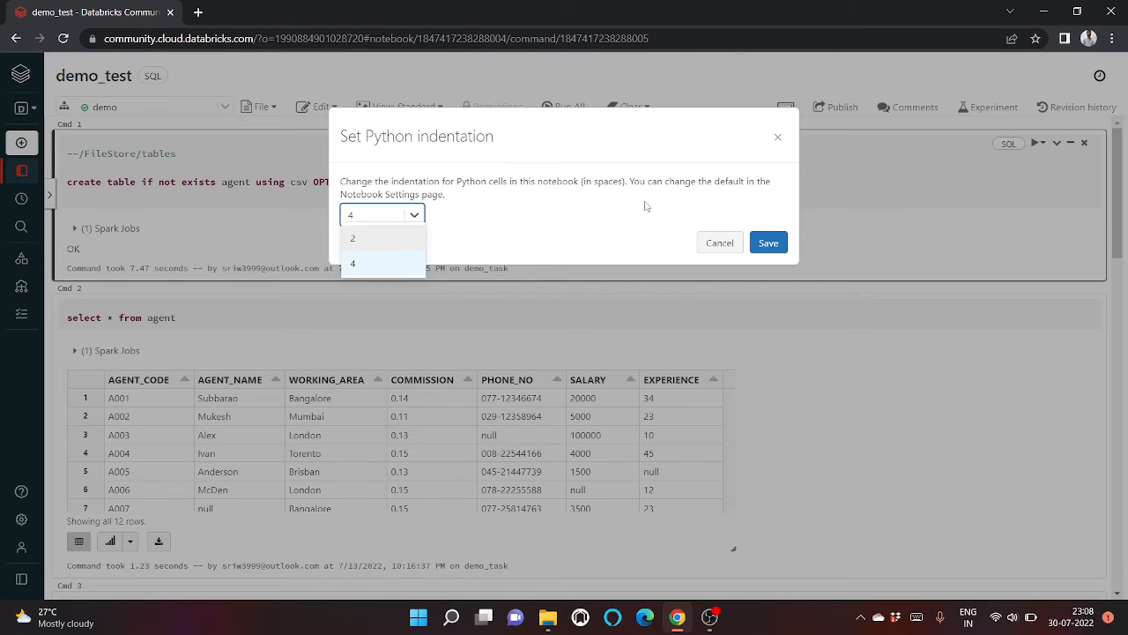
{"action": "left_click", "coordinate": [720, 243]}
Try the notebook's Results Only view, return to Standard, and switch to Side-by-Side
{"action": "left_click", "coordinate": [405, 107]}
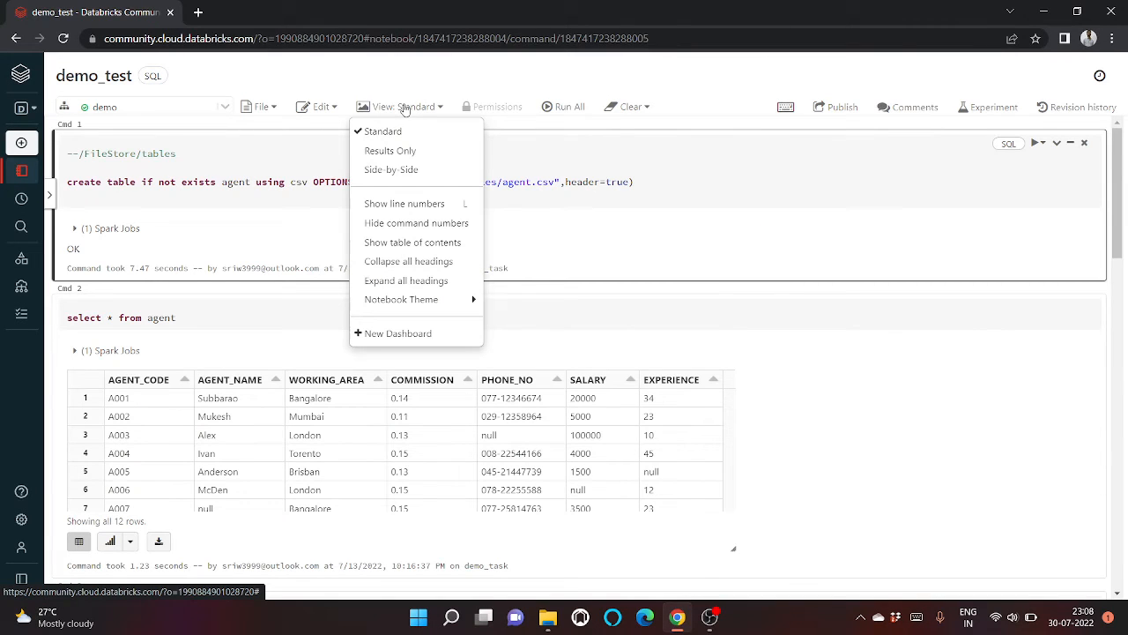
{"action": "left_click", "coordinate": [412, 156]}
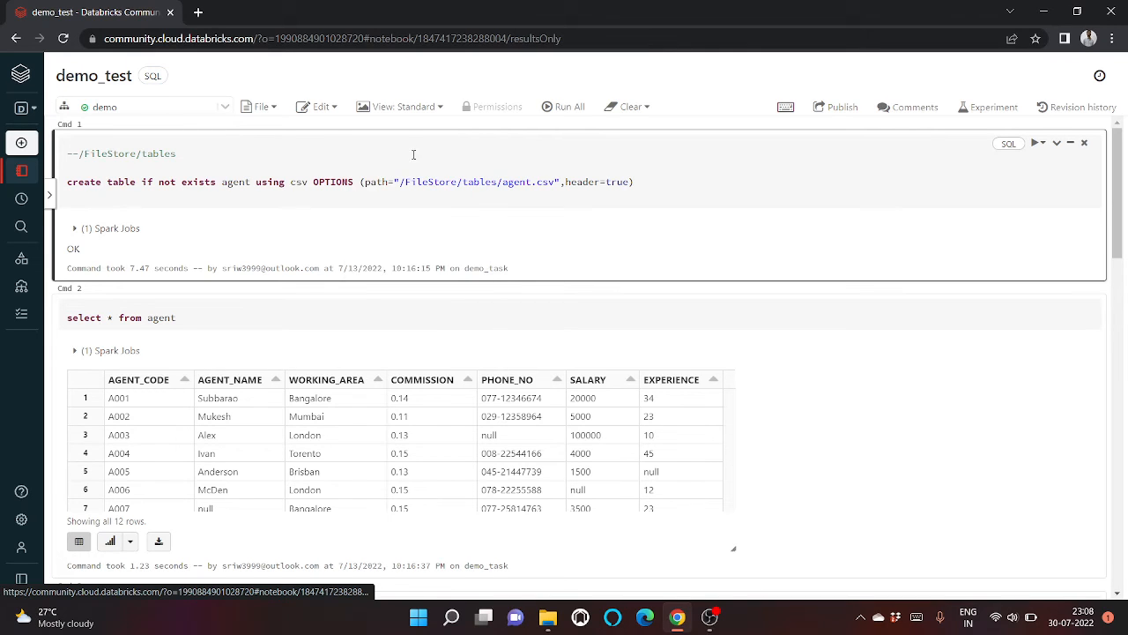
{"action": "left_click", "coordinate": [404, 107]}
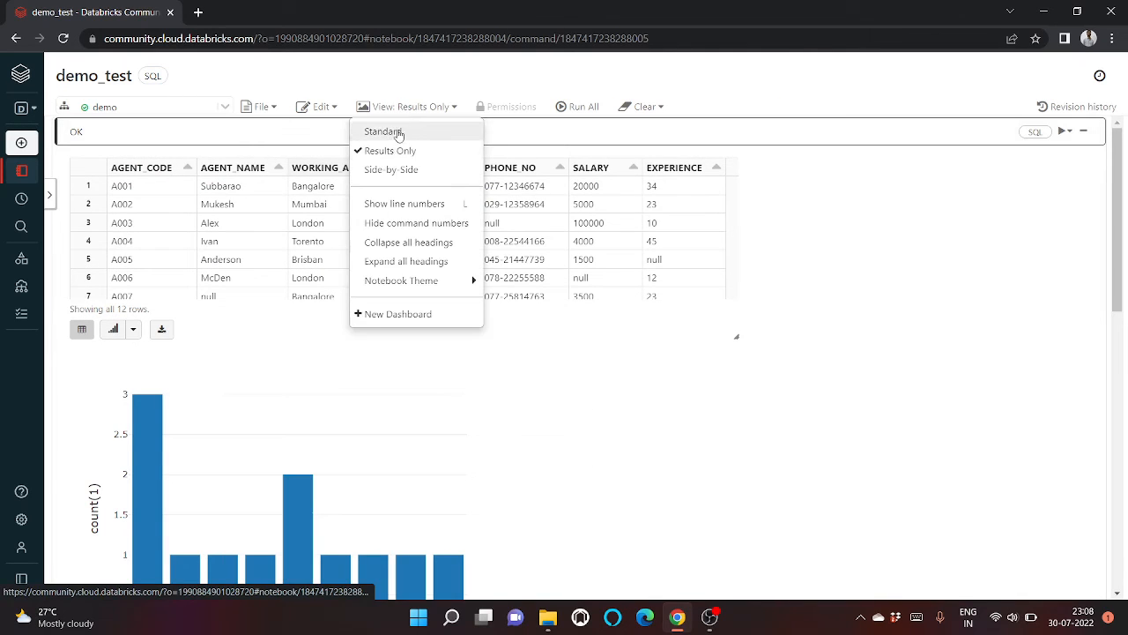
{"action": "left_click", "coordinate": [392, 200]}
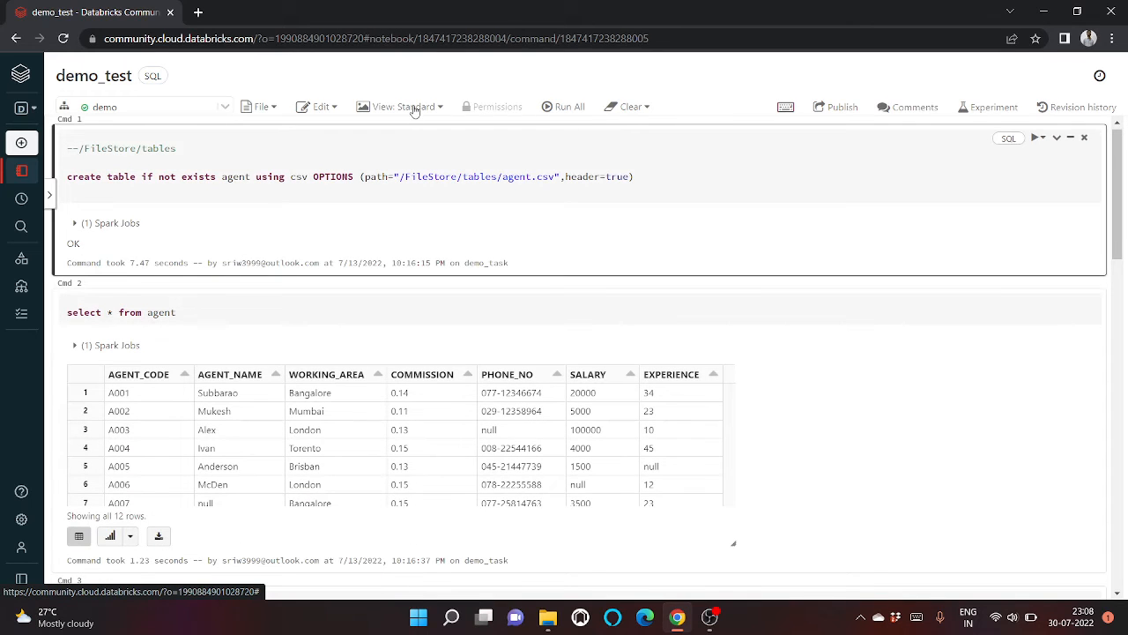
{"action": "left_click", "coordinate": [412, 109]}
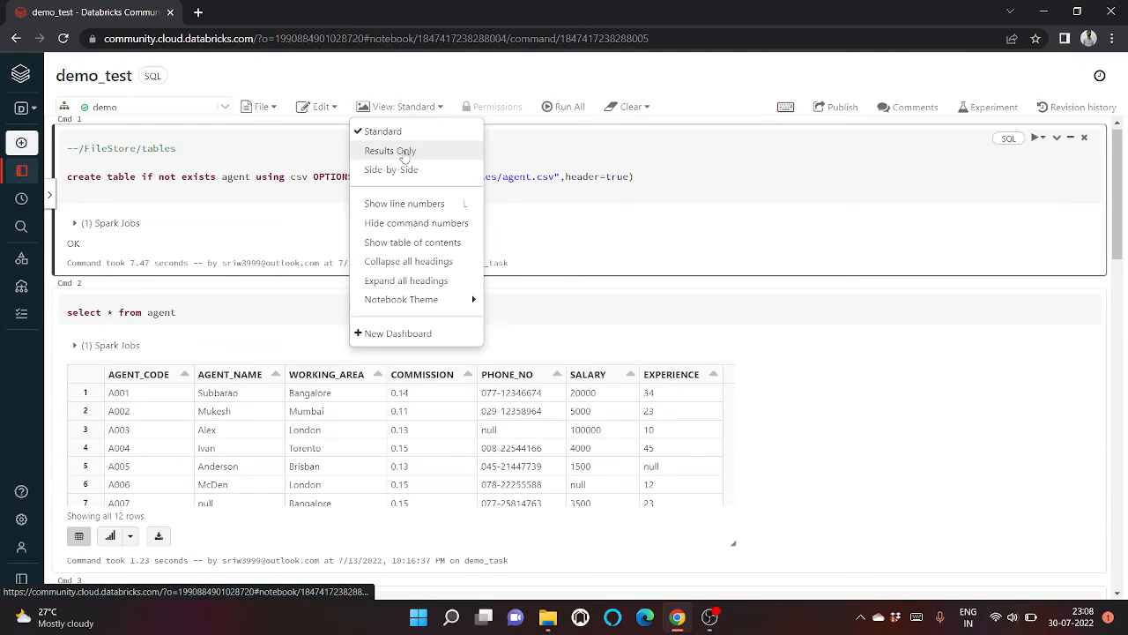
{"action": "left_click", "coordinate": [391, 170]}
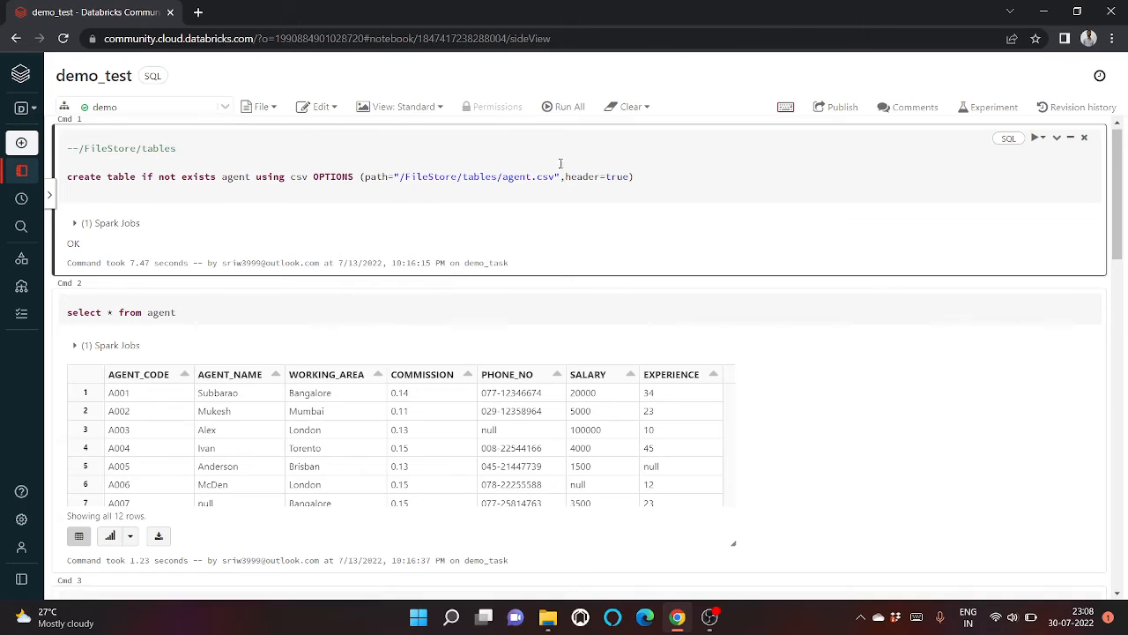
Apply the Dark Theme to the notebook and set its view to Standard
{"action": "left_click", "coordinate": [415, 106]}
{"action": "mouse_move", "coordinate": [428, 280]}
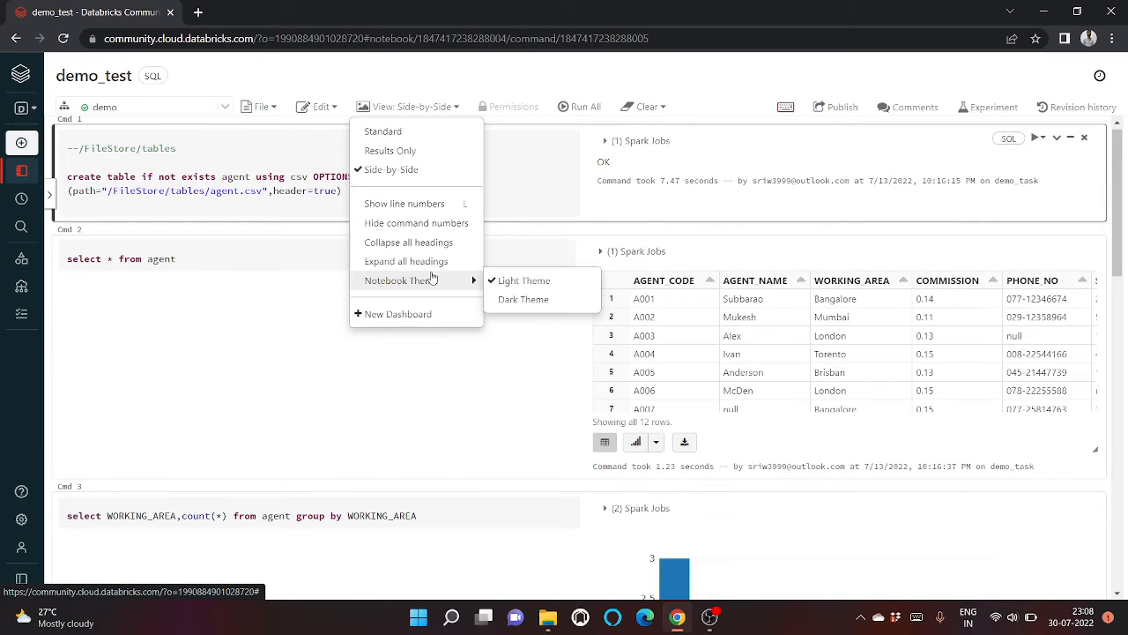
{"action": "left_click", "coordinate": [557, 300]}
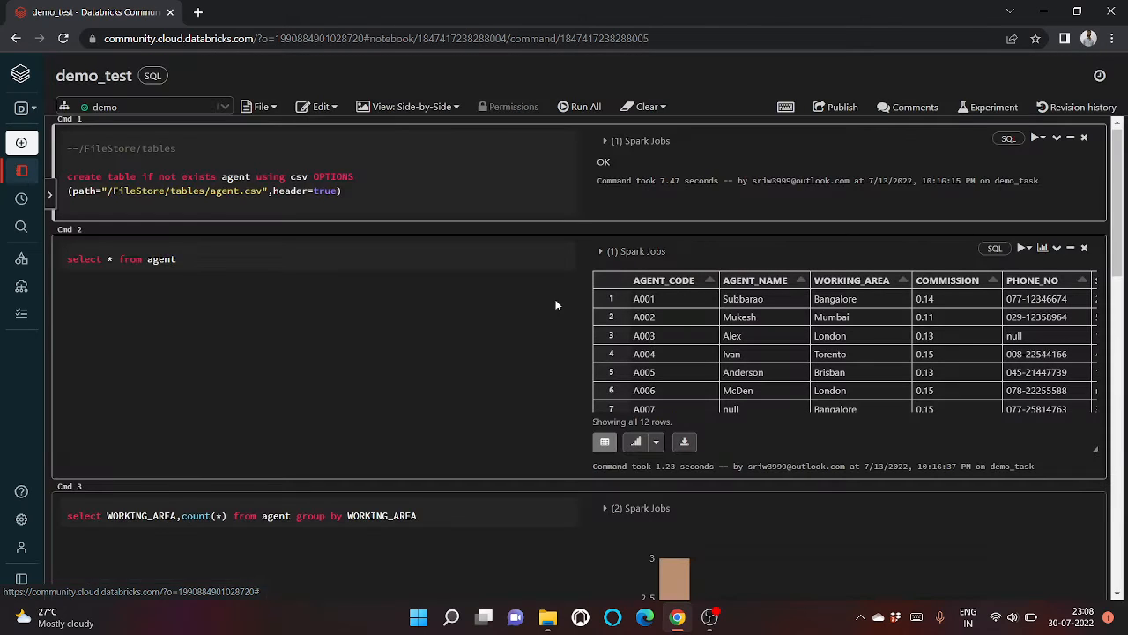
{"action": "left_click", "coordinate": [385, 113]}
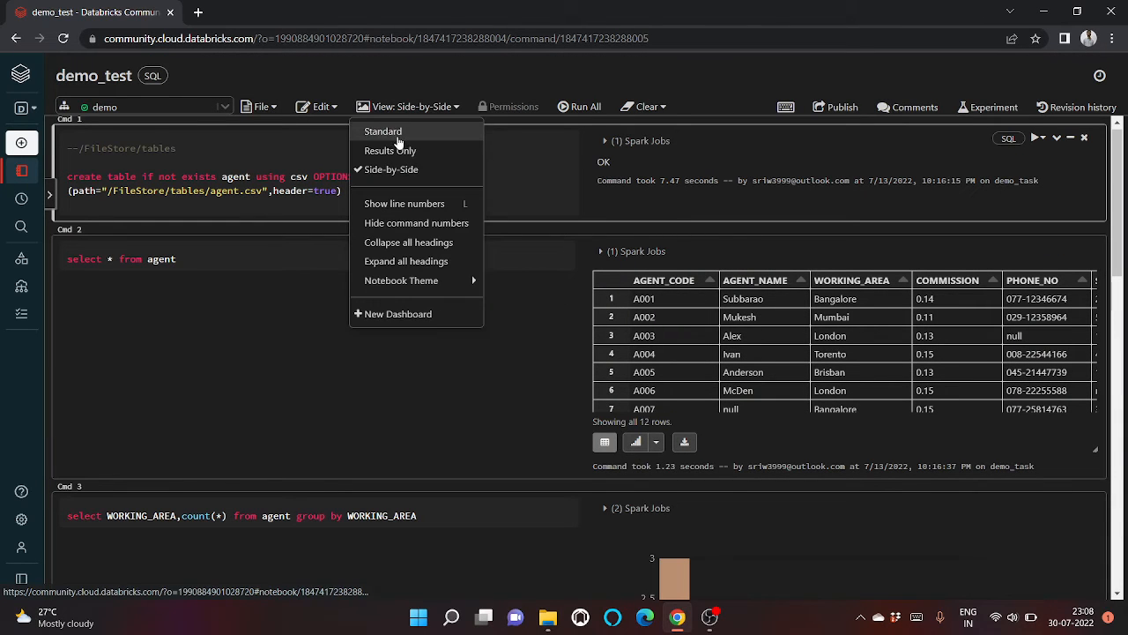
{"action": "left_click", "coordinate": [401, 131]}
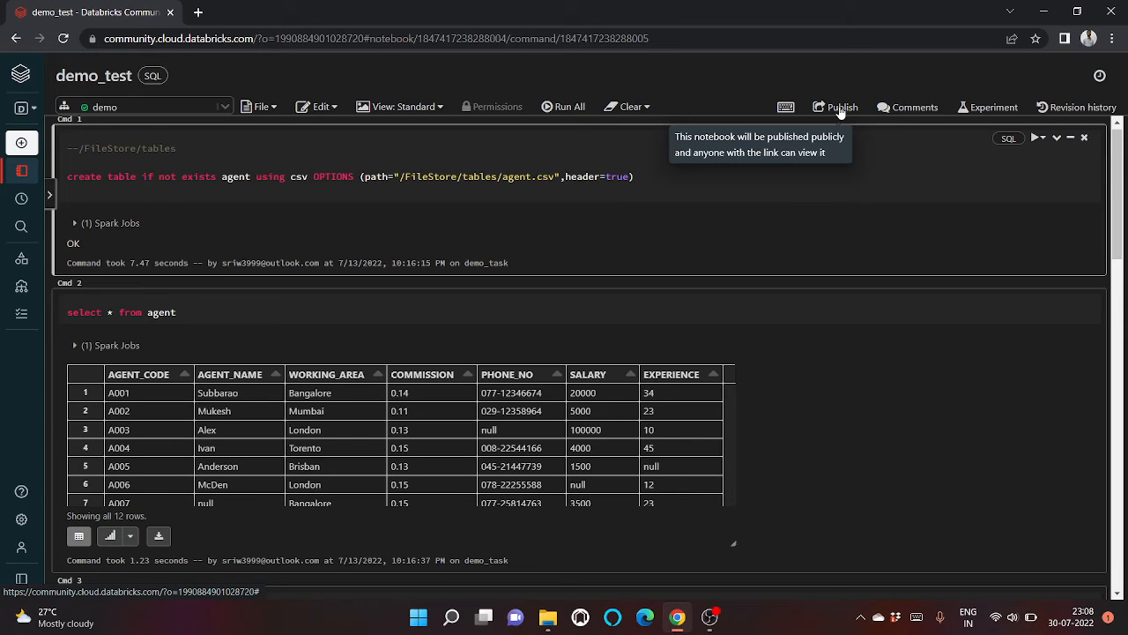
Look at the notebook's comments and revision history, and return to the current version
{"action": "left_click", "coordinate": [916, 112]}
{"action": "left_click", "coordinate": [917, 112]}
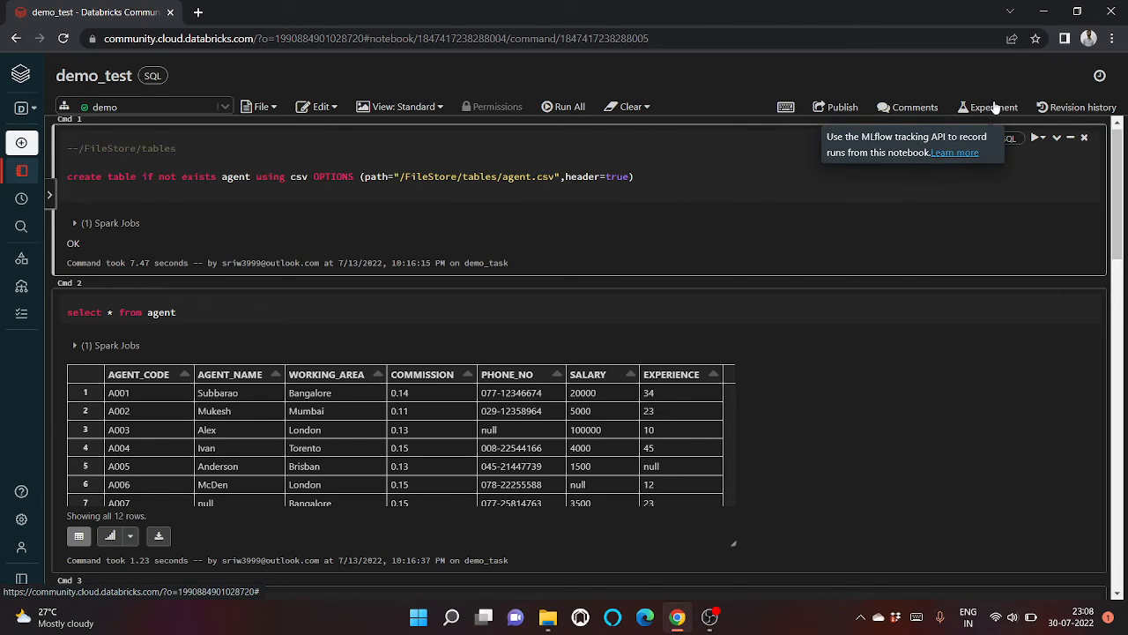
{"action": "left_click", "coordinate": [1081, 106]}
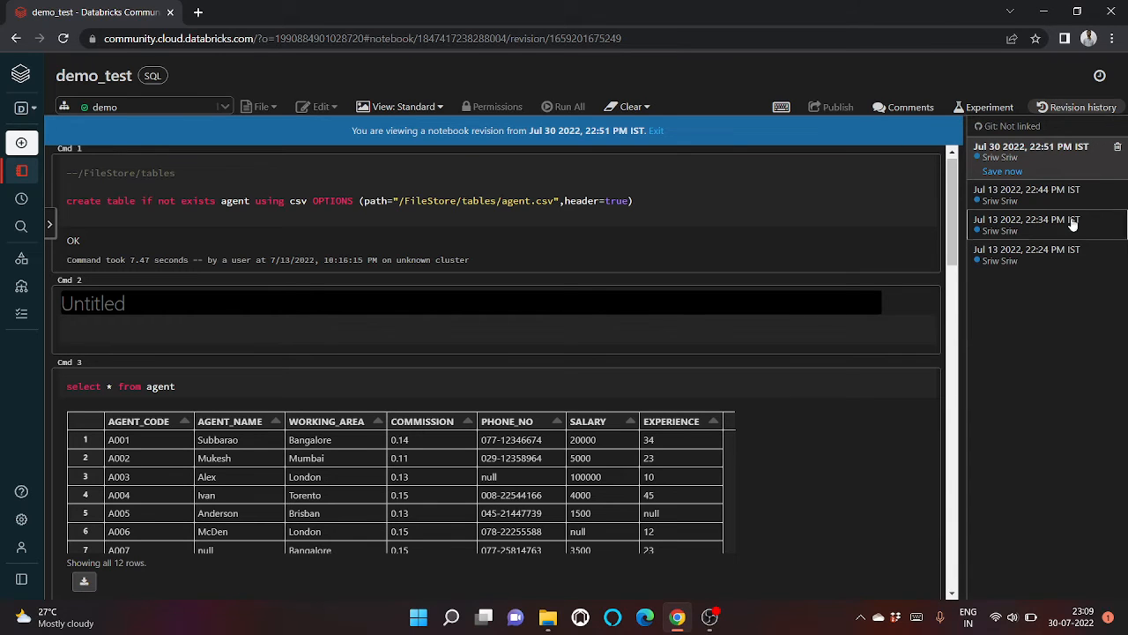
{"action": "left_click", "coordinate": [1090, 107]}
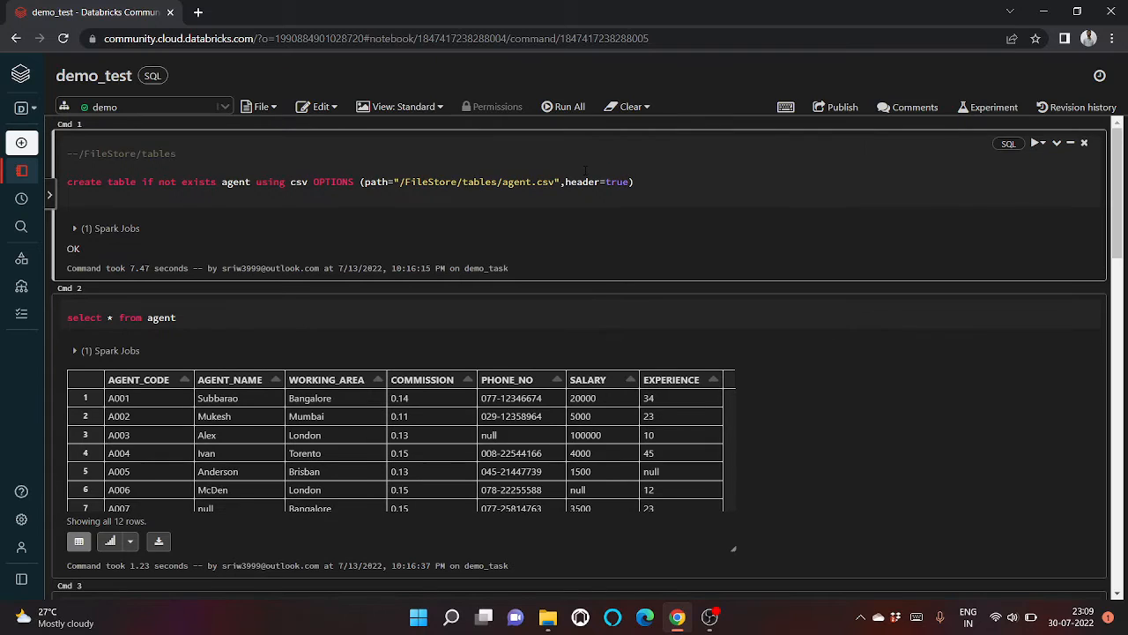
Run the first cell, which creates the agent table from /FileStore/tables/agent.csv
{"action": "left_click", "coordinate": [618, 182]}
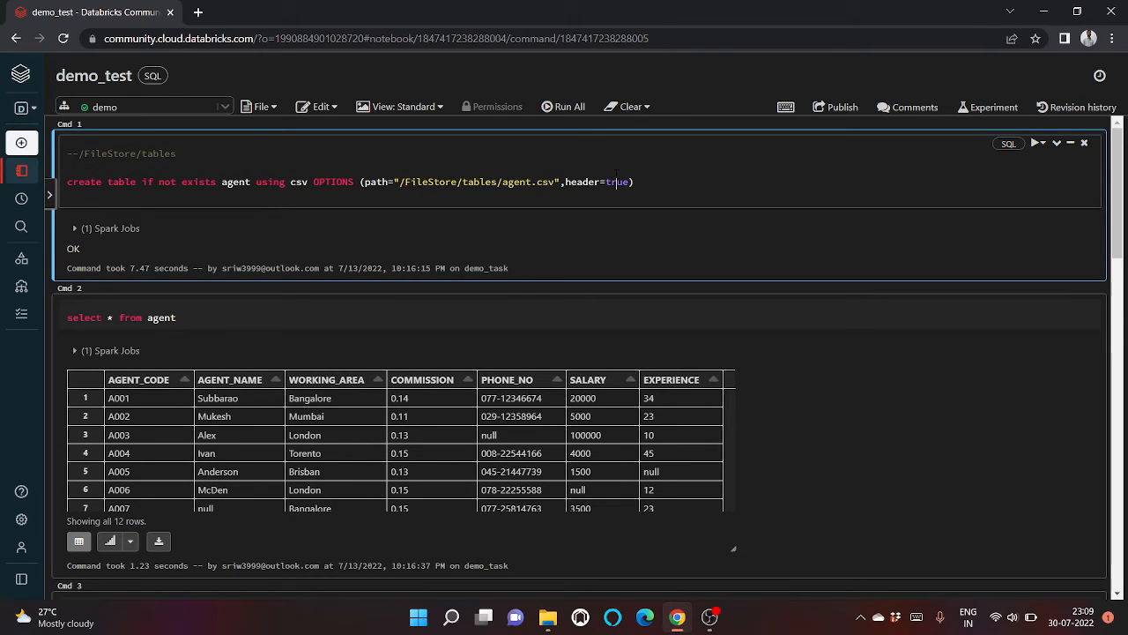
{"action": "key", "text": "shift+Return"}
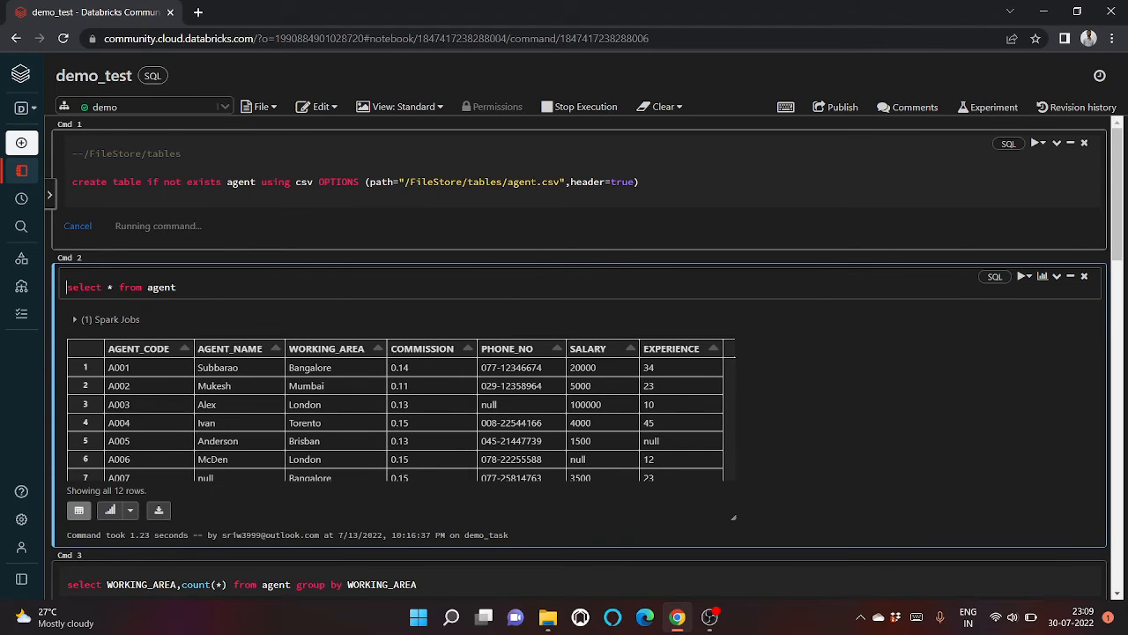
Browse DBFS to the FileStore/tables folder to look at the agent.csv source file, and return to the notebook
{"action": "mouse_move", "coordinate": [48, 274]}
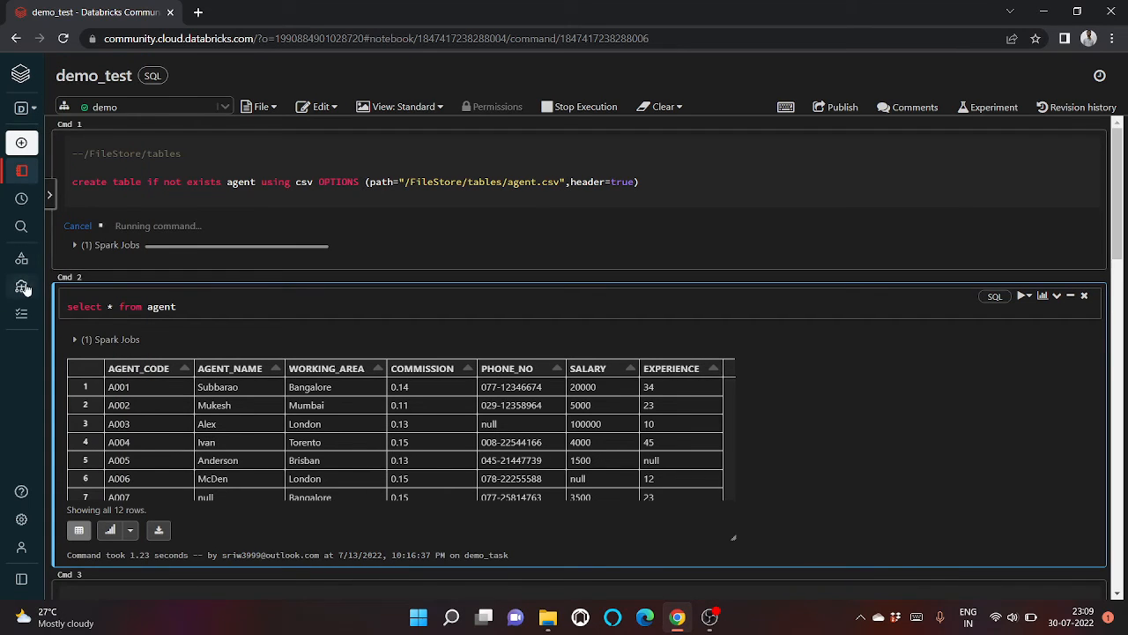
{"action": "left_click", "coordinate": [74, 264]}
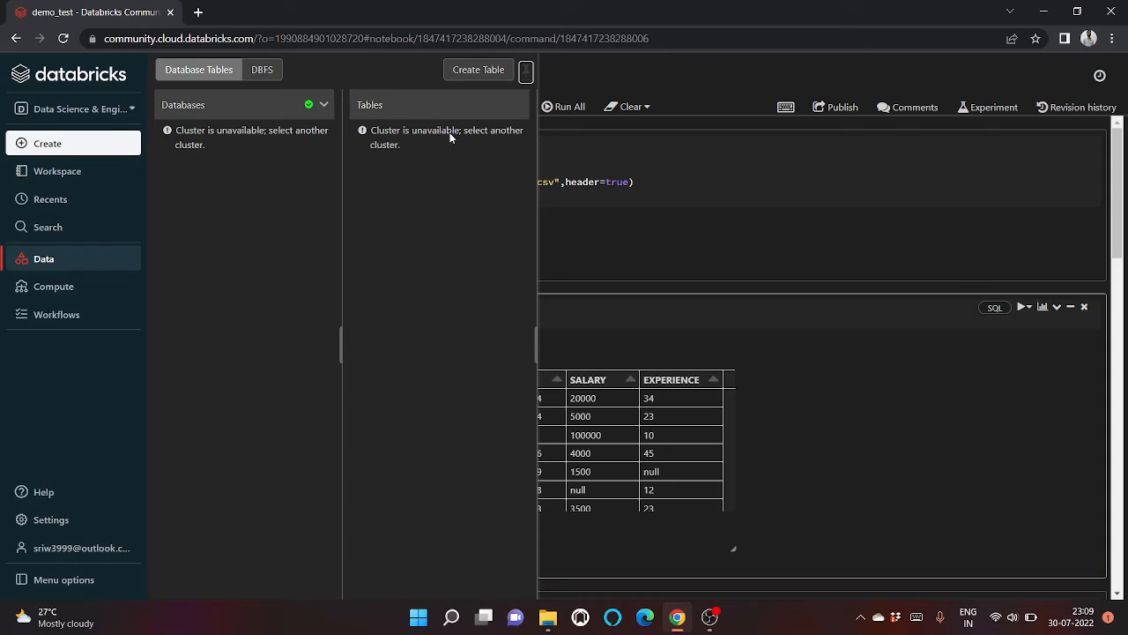
{"action": "left_click", "coordinate": [263, 70]}
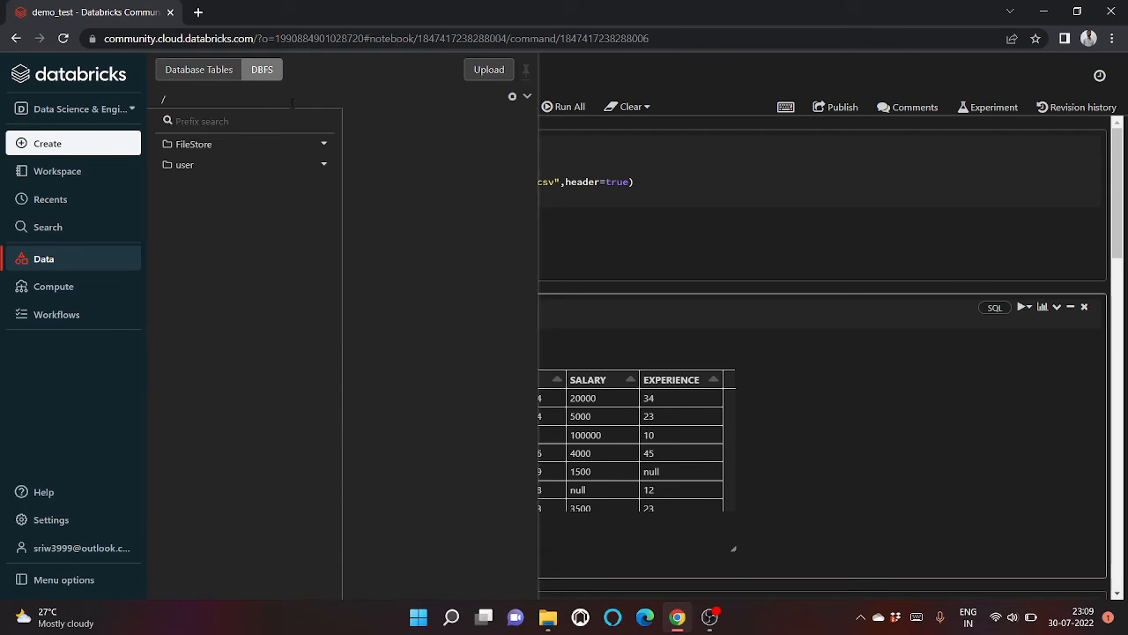
{"action": "left_click", "coordinate": [253, 146]}
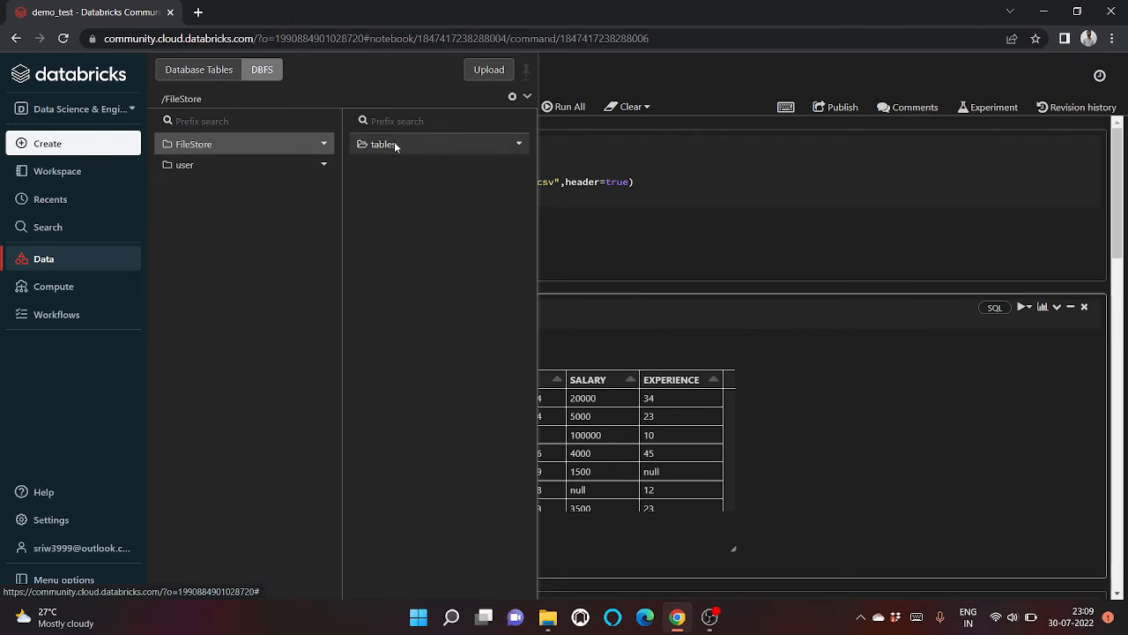
{"action": "left_click", "coordinate": [395, 147]}
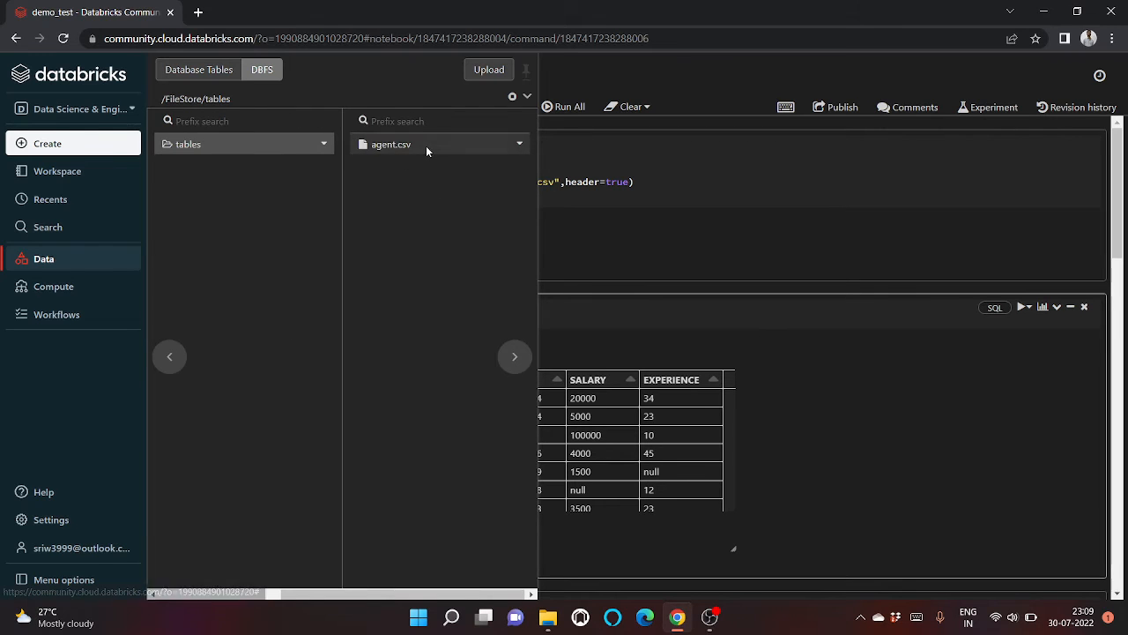
{"action": "left_click", "coordinate": [605, 158]}
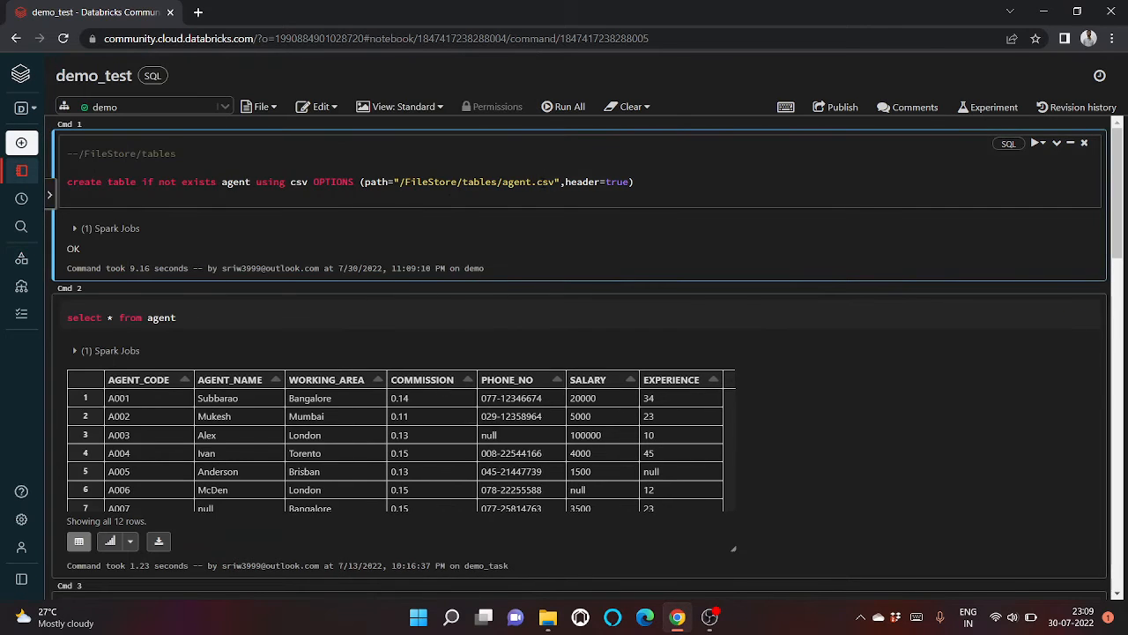
Expand the first cell's Spark Jobs and examine the create table statement's table name, CSV path and header option
{"action": "left_click_drag", "start_coordinate": [141, 230], "coordinate": [85, 231]}
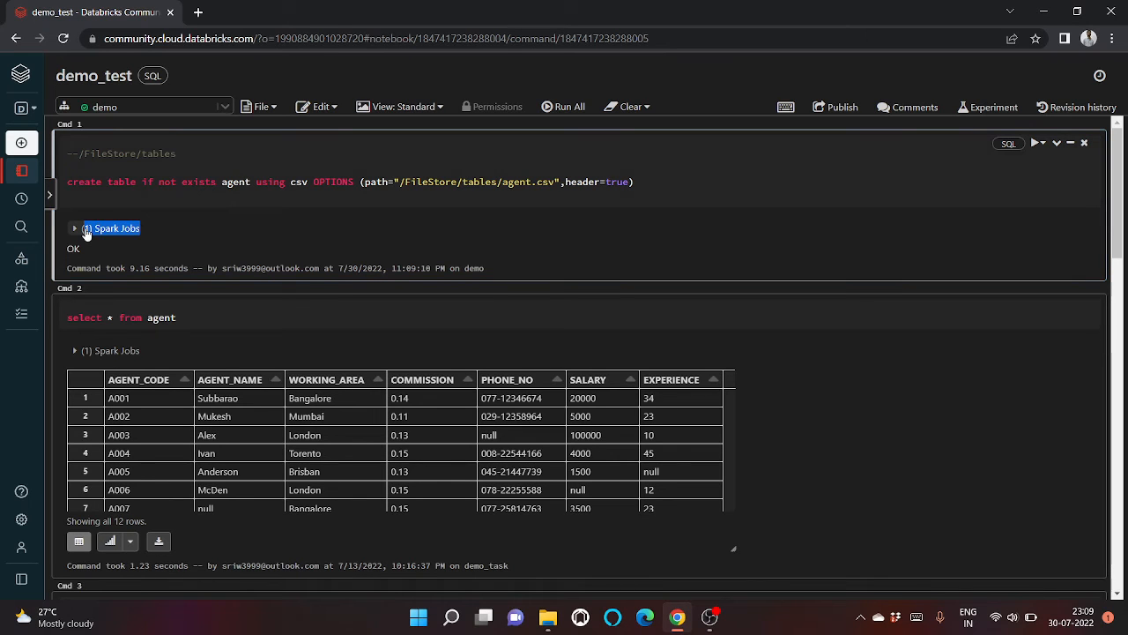
{"action": "left_click", "coordinate": [85, 231]}
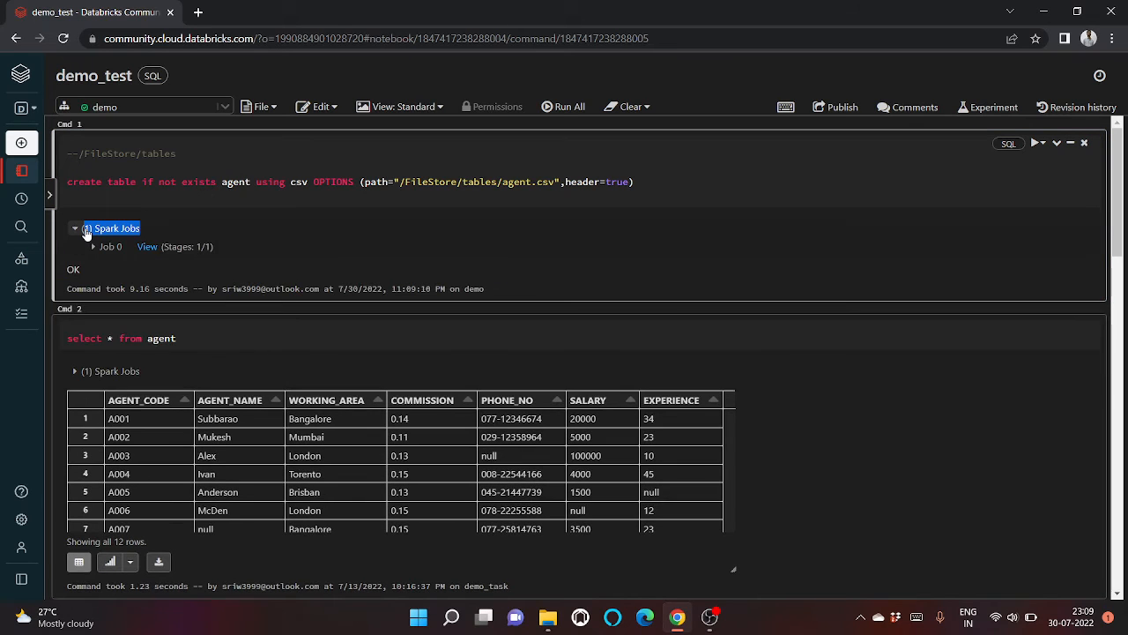
{"action": "scroll", "coordinate": [254, 260], "scroll_direction": "down", "scroll_amount": 2}
{"action": "scroll", "coordinate": [255, 261], "scroll_direction": "up", "scroll_amount": 2}
{"action": "left_click_drag", "start_coordinate": [69, 182], "coordinate": [240, 183]}
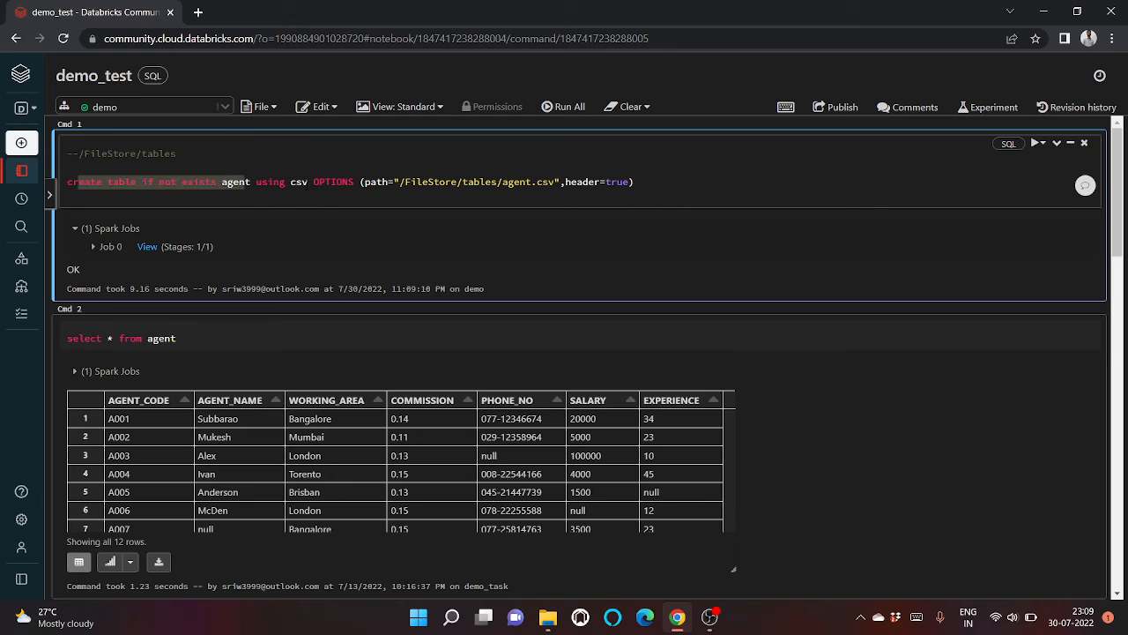
{"action": "left_click", "coordinate": [293, 182]}
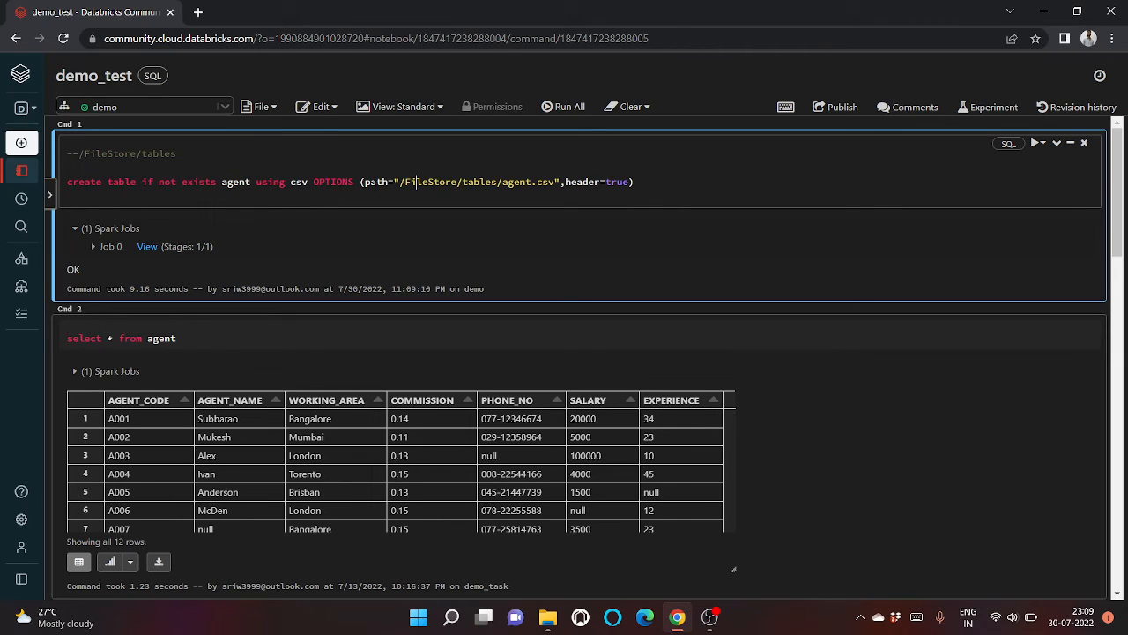
{"action": "left_click_drag", "start_coordinate": [405, 182], "coordinate": [525, 183]}
{"action": "double_click", "coordinate": [613, 184]}
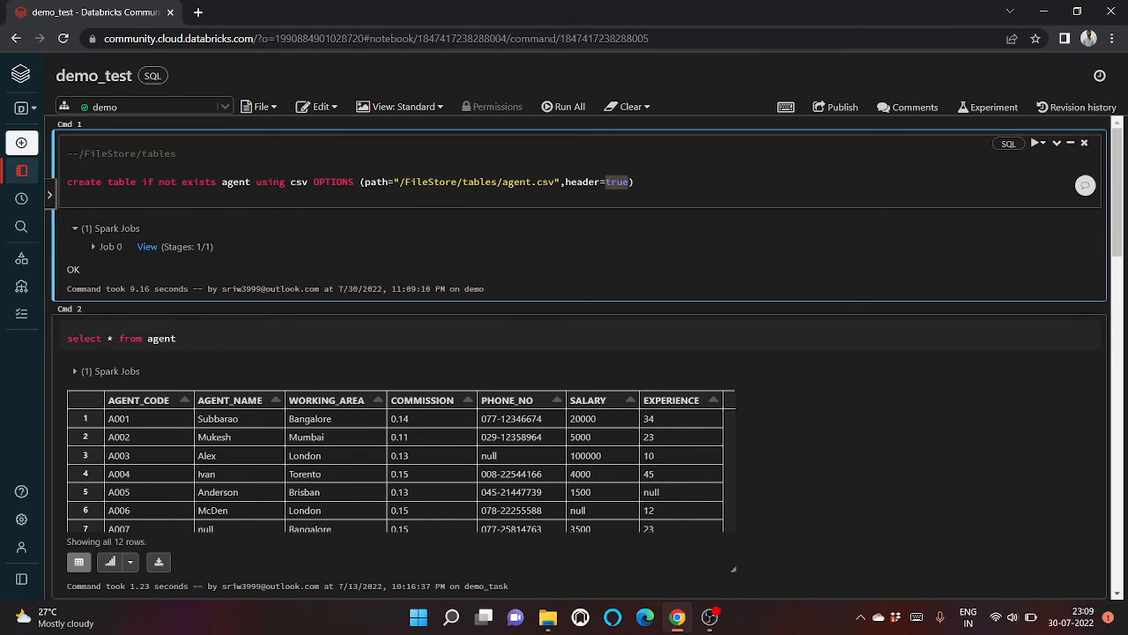
Run the second cell, select * from agent, to query the whole agent table
{"action": "left_click", "coordinate": [314, 338]}
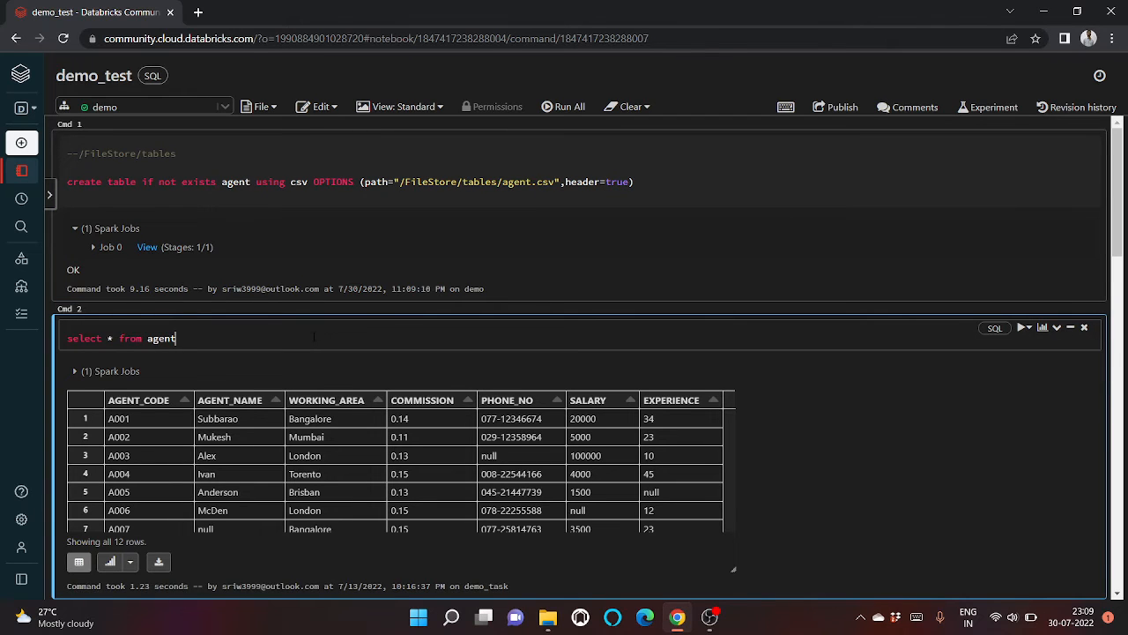
{"action": "key", "text": "shift+Return"}
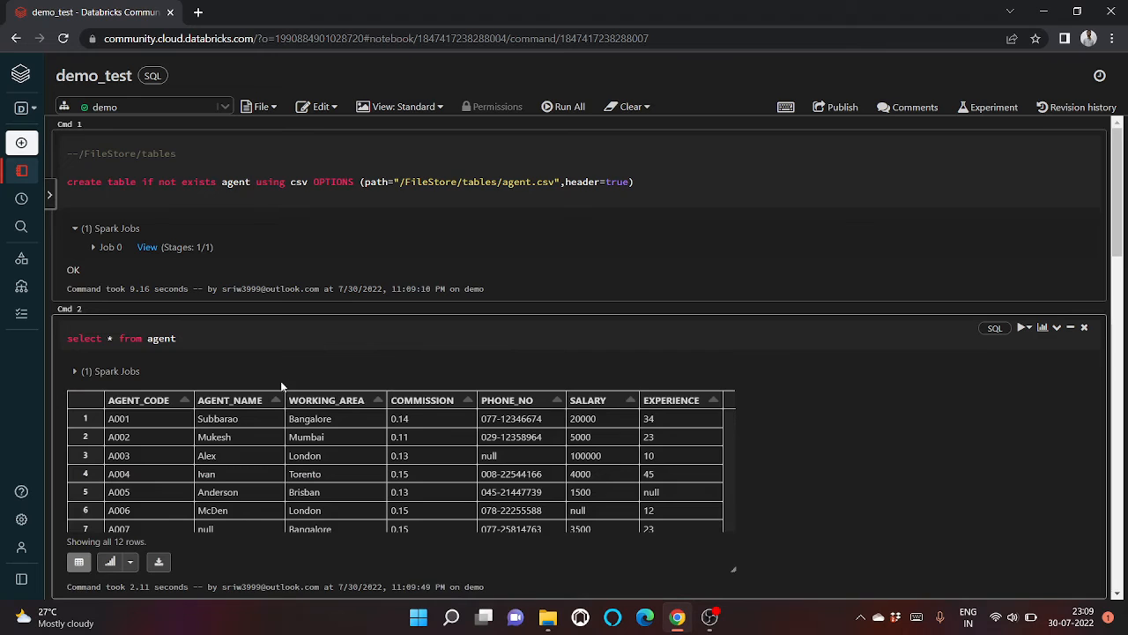
{"action": "scroll", "coordinate": [282, 384], "scroll_direction": "down", "scroll_amount": 2}
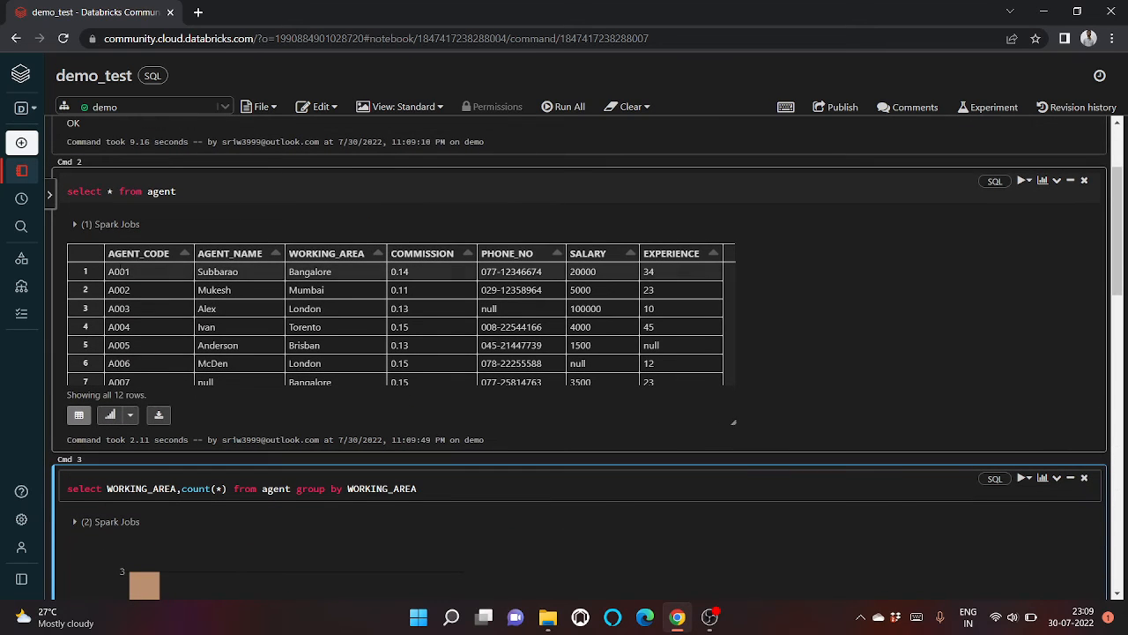
Try the chart view on the agent query results, return to the table view, and look through the available chart types
{"action": "left_click", "coordinate": [106, 418]}
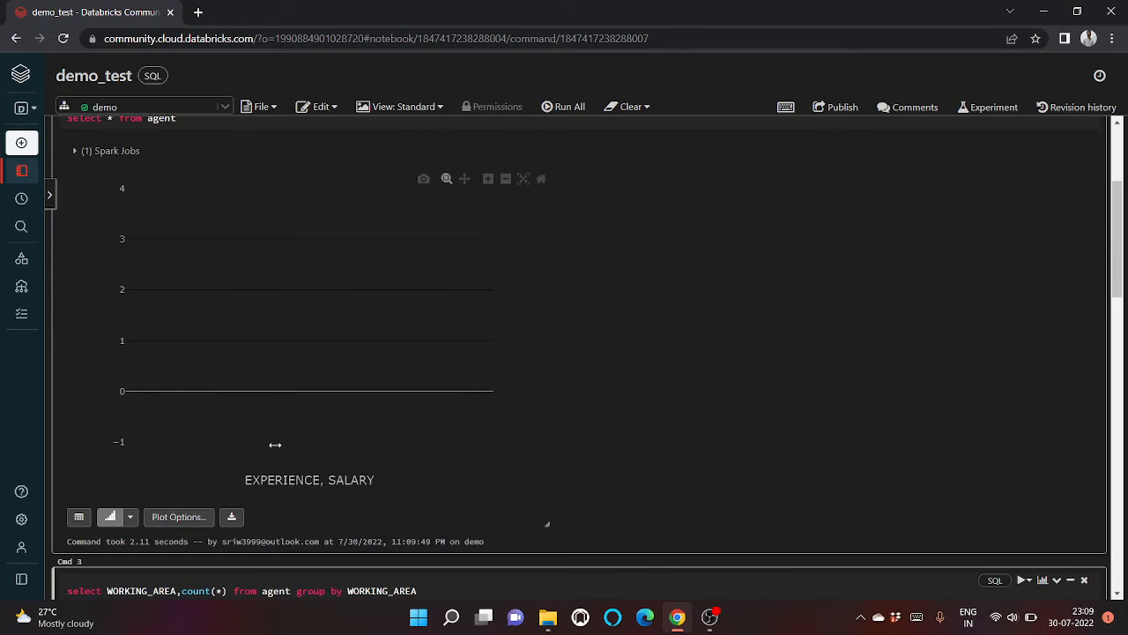
{"action": "scroll", "coordinate": [185, 353], "scroll_direction": "up", "scroll_amount": 1}
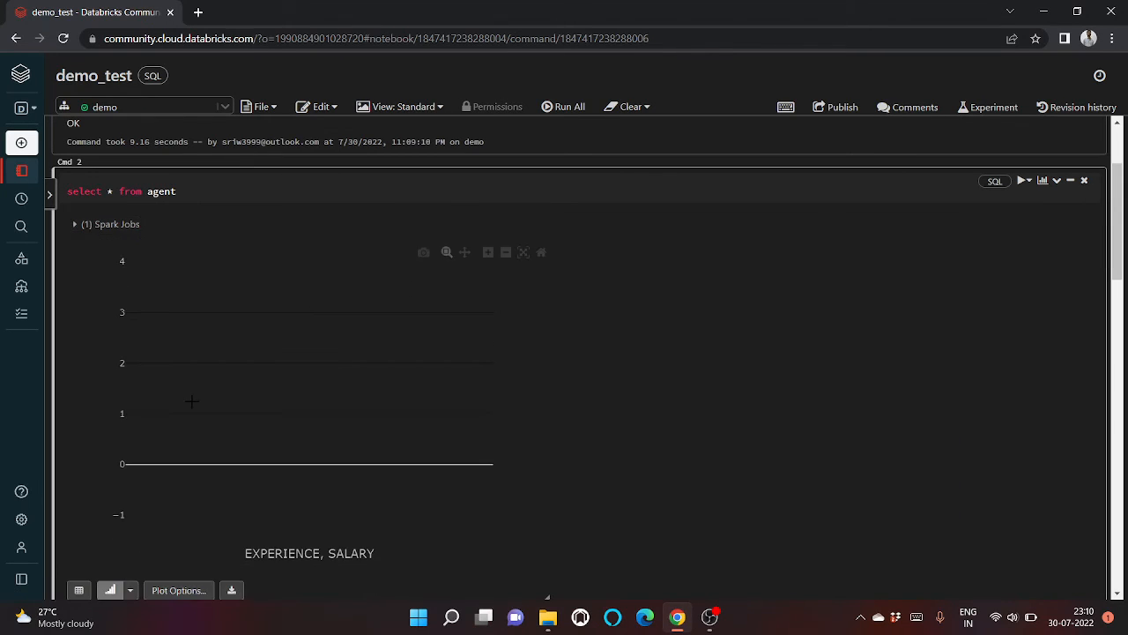
{"action": "scroll", "coordinate": [144, 487], "scroll_direction": "down", "scroll_amount": 1}
{"action": "left_click", "coordinate": [78, 516]}
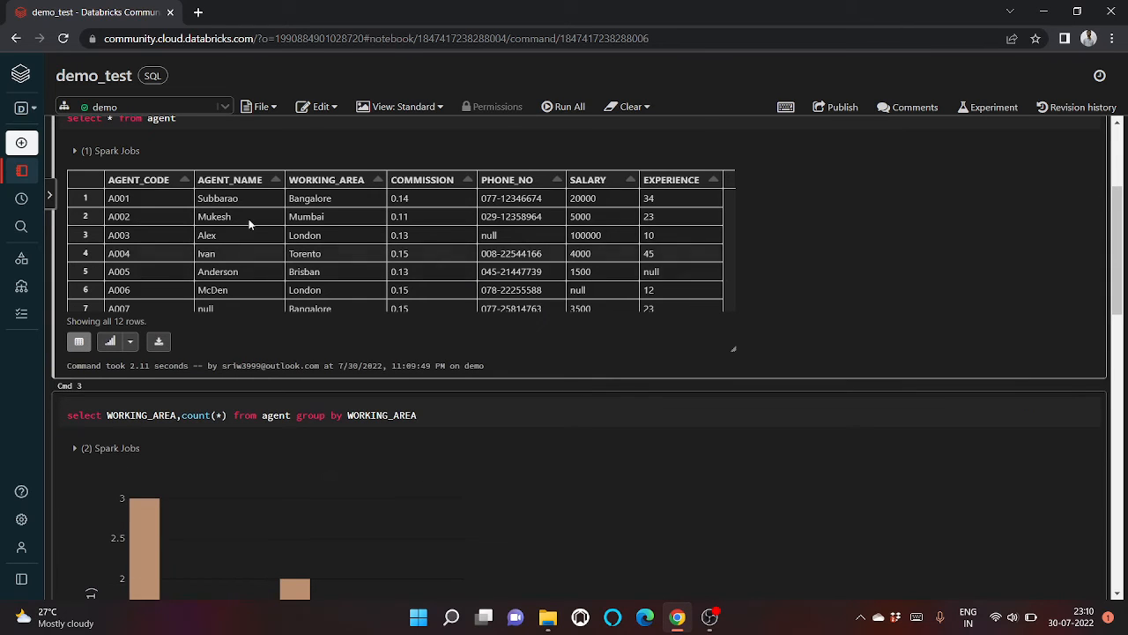
{"action": "left_click", "coordinate": [129, 341]}
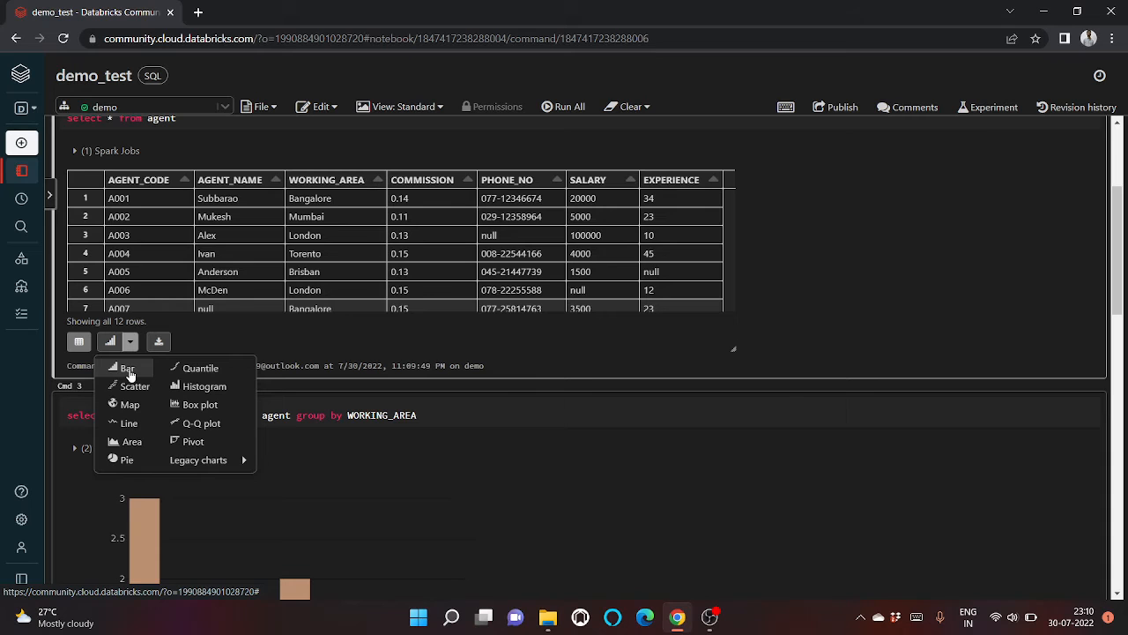
{"action": "left_click", "coordinate": [359, 415]}
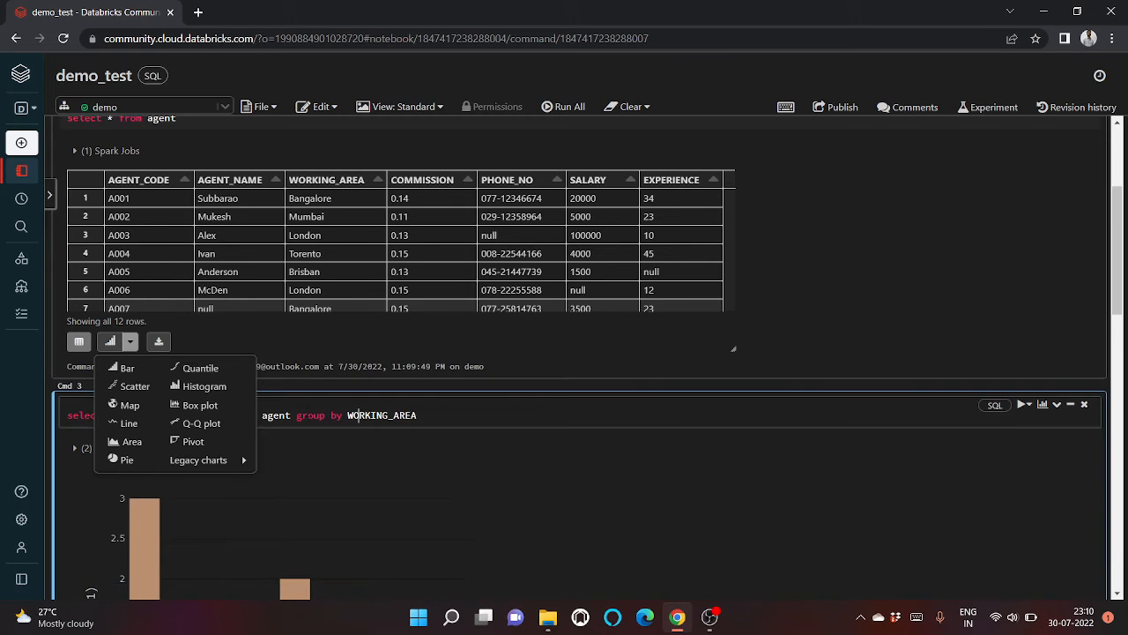
{"action": "left_click", "coordinate": [308, 420]}
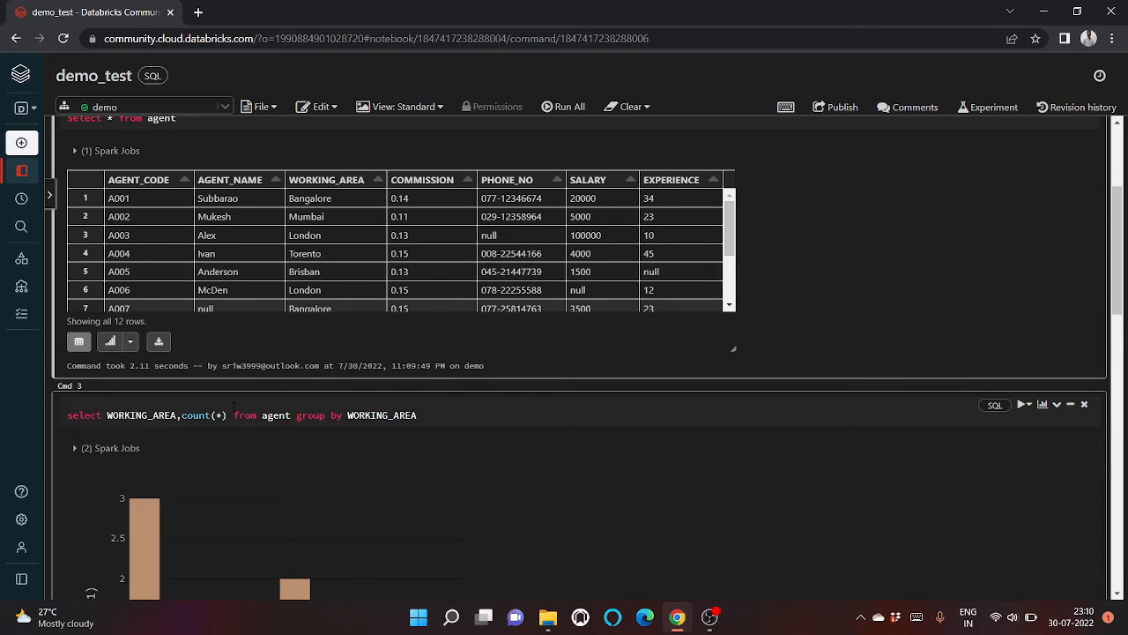
Examine the third cell's chart of agent counts grouped by WORKING_AREA, selecting the Bar chart type
{"action": "scroll", "coordinate": [302, 241], "scroll_direction": "down", "scroll_amount": 3}
{"action": "left_click", "coordinate": [301, 246]}
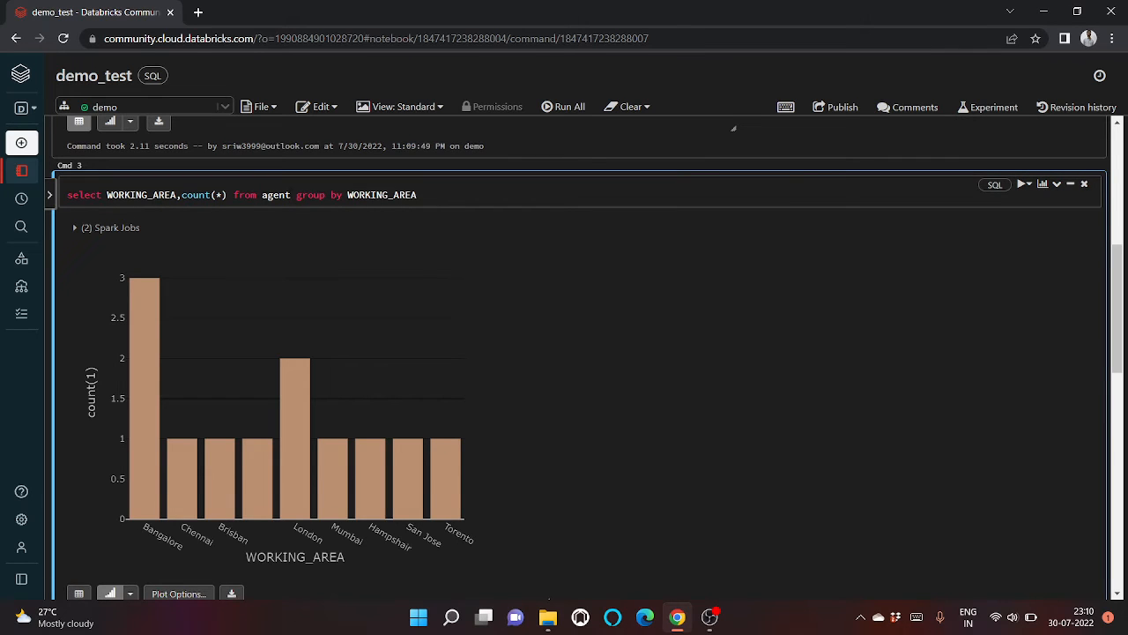
{"action": "scroll", "coordinate": [317, 284], "scroll_direction": "down", "scroll_amount": 1}
{"action": "scroll", "coordinate": [318, 285], "scroll_direction": "up", "scroll_amount": 1}
{"action": "scroll", "coordinate": [311, 351], "scroll_direction": "down", "scroll_amount": 1}
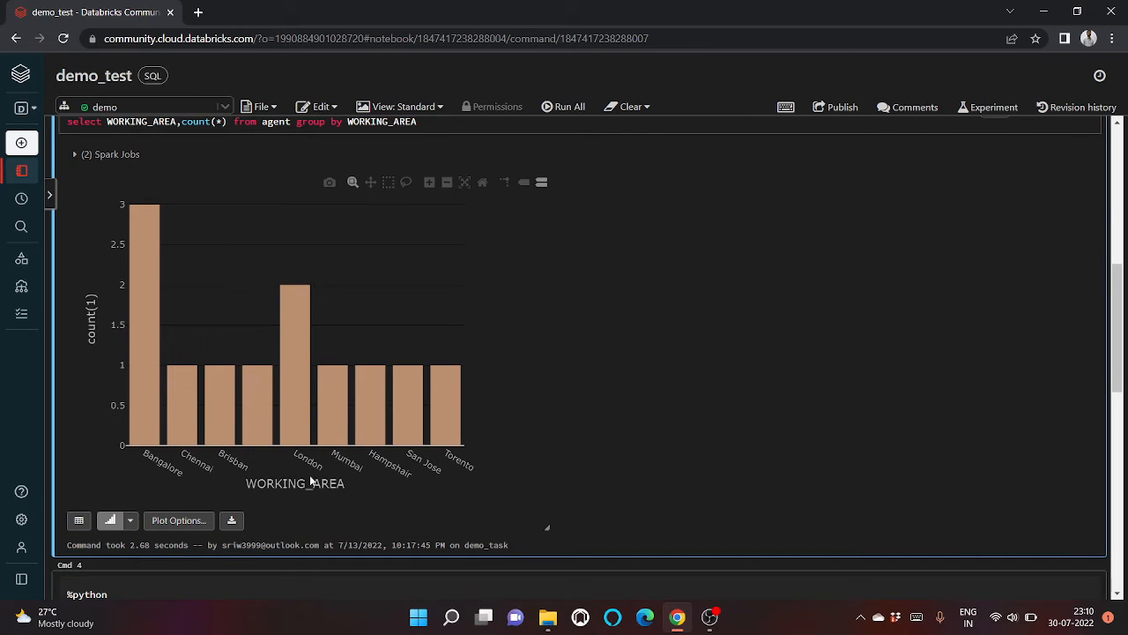
{"action": "scroll", "coordinate": [176, 424], "scroll_direction": "down", "scroll_amount": 1}
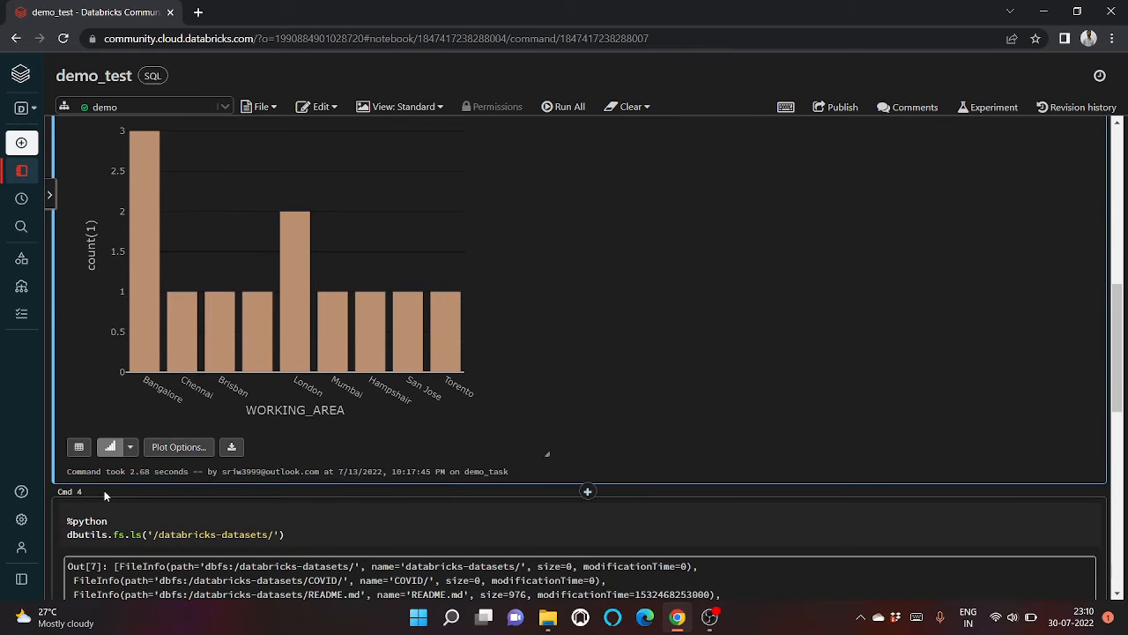
{"action": "left_click", "coordinate": [128, 447]}
{"action": "left_click", "coordinate": [123, 474]}
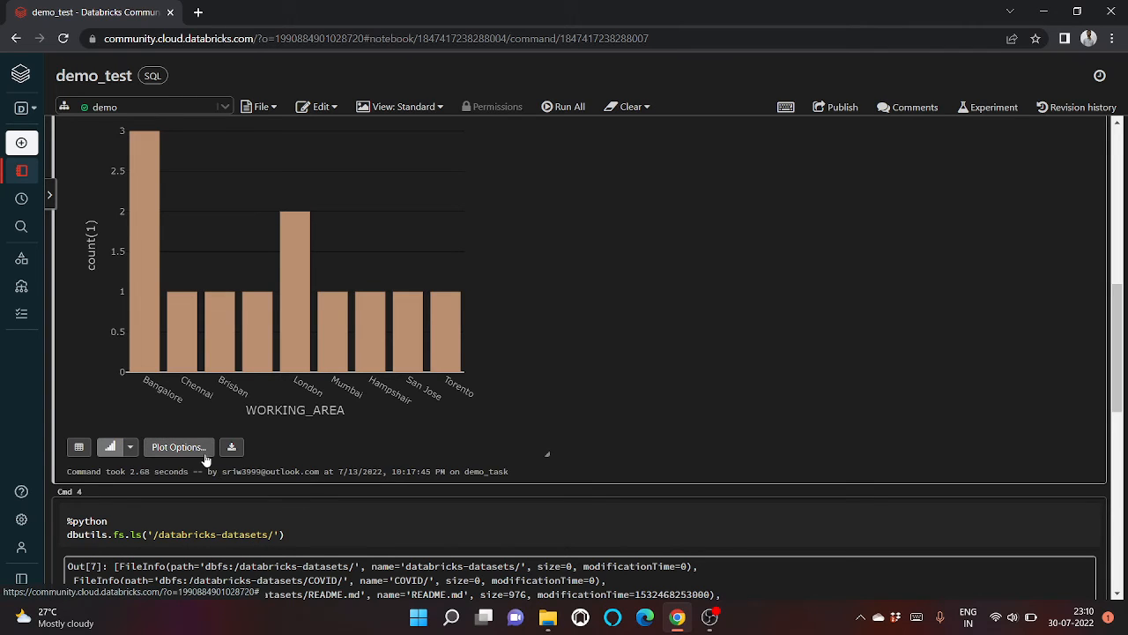
{"action": "scroll", "coordinate": [207, 459], "scroll_direction": "up", "scroll_amount": 1}
{"action": "scroll", "coordinate": [207, 460], "scroll_direction": "down", "scroll_amount": 1}
Try the Scatter and Line chart types on the WORKING_AREA count results
{"action": "left_click", "coordinate": [129, 447]}
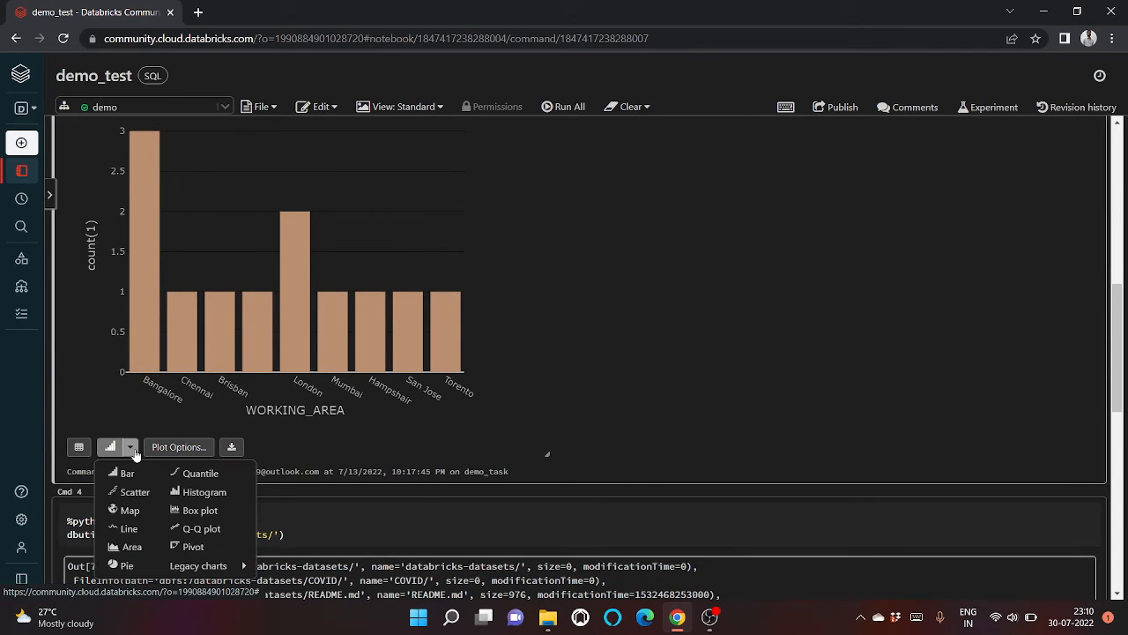
{"action": "left_click", "coordinate": [129, 492]}
{"action": "scroll", "coordinate": [132, 414], "scroll_direction": "up", "scroll_amount": 5}
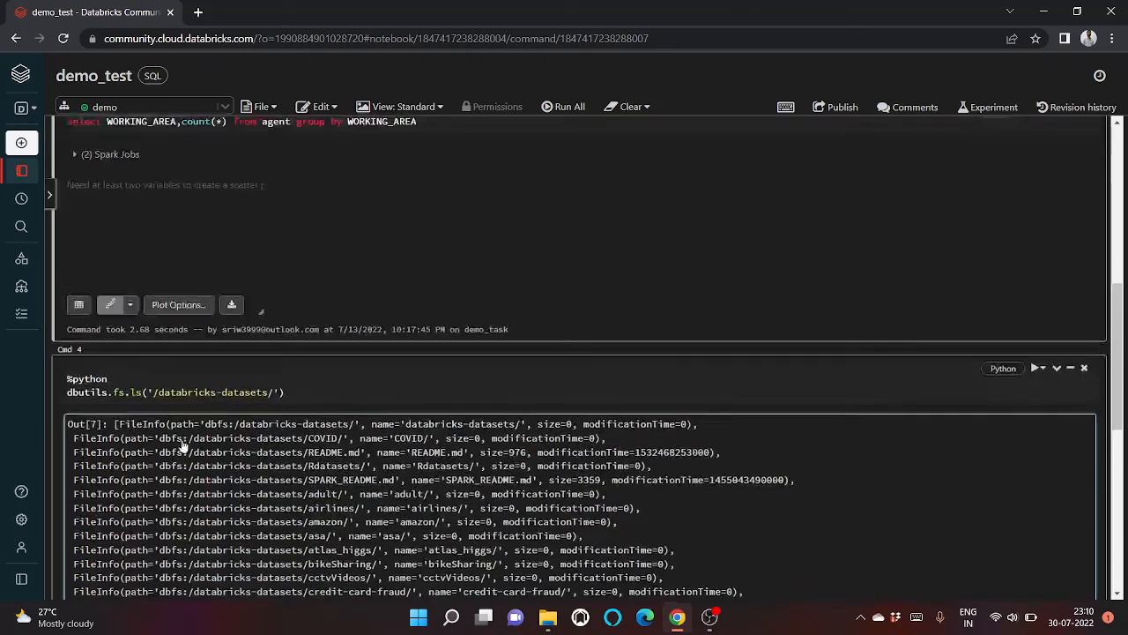
{"action": "left_click", "coordinate": [130, 451]}
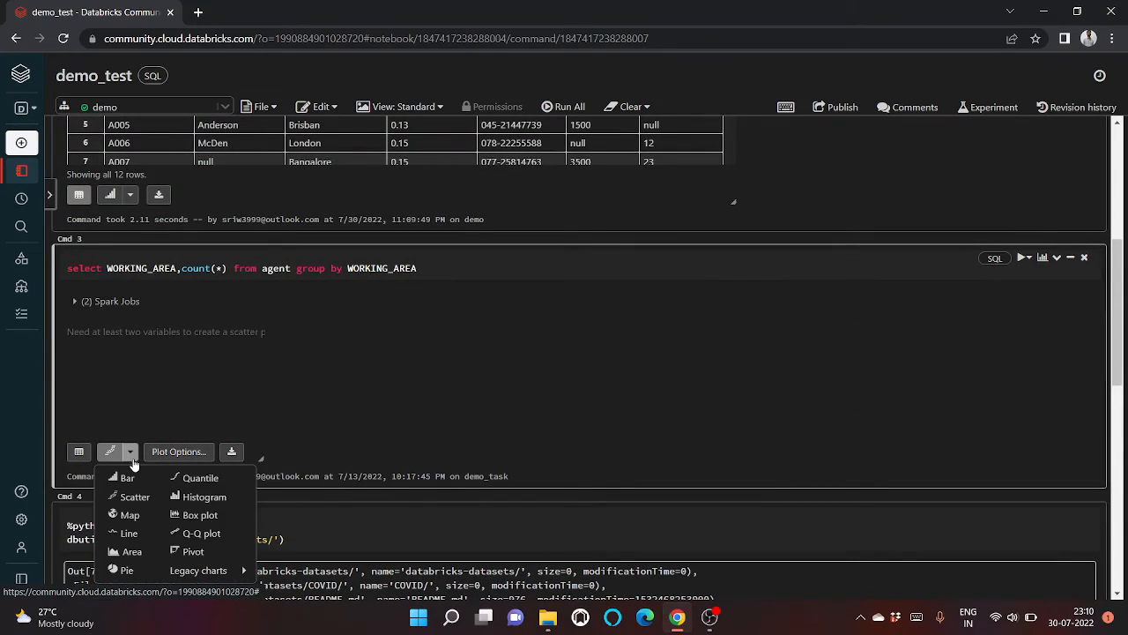
{"action": "left_click", "coordinate": [129, 534]}
{"action": "scroll", "coordinate": [203, 432], "scroll_direction": "down", "scroll_amount": 3}
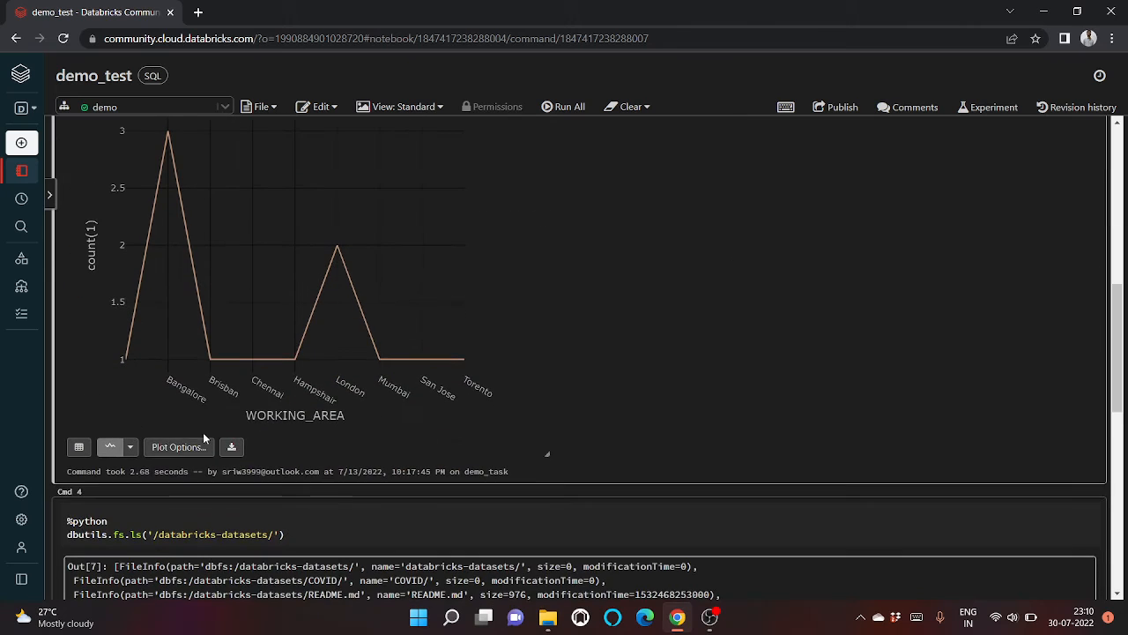
Try the Area and Histogram chart types on the WORKING_AREA counts, and set the chart back to Bar
{"action": "left_click", "coordinate": [129, 447]}
{"action": "left_click", "coordinate": [128, 550]}
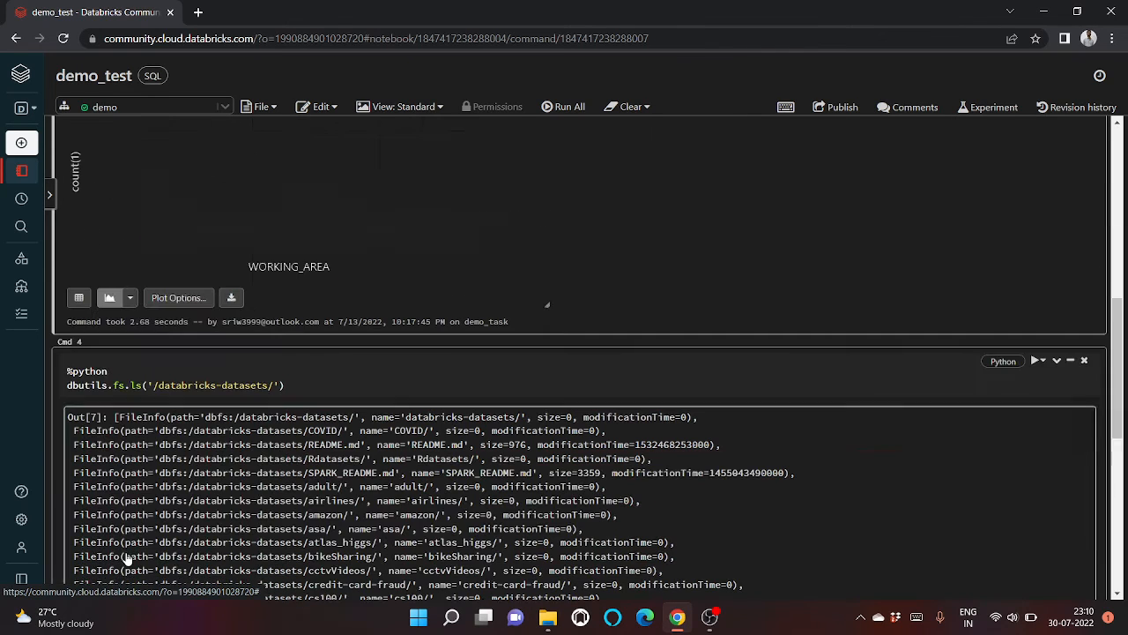
{"action": "left_click", "coordinate": [131, 298]}
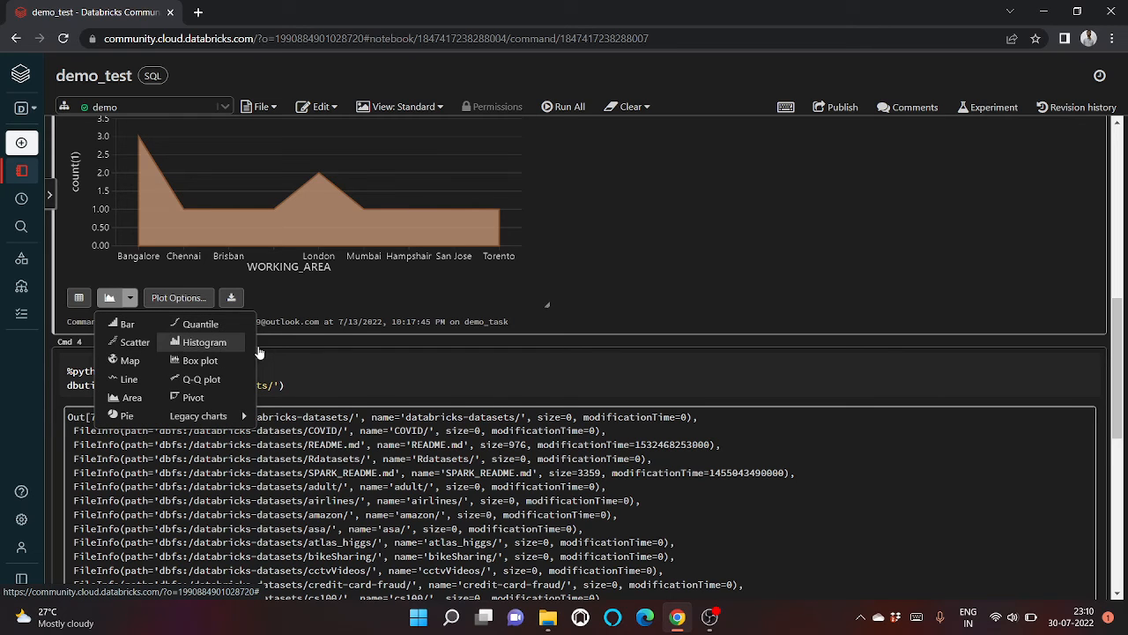
{"action": "left_click", "coordinate": [186, 344]}
{"action": "scroll", "coordinate": [189, 279], "scroll_direction": "up", "scroll_amount": 2}
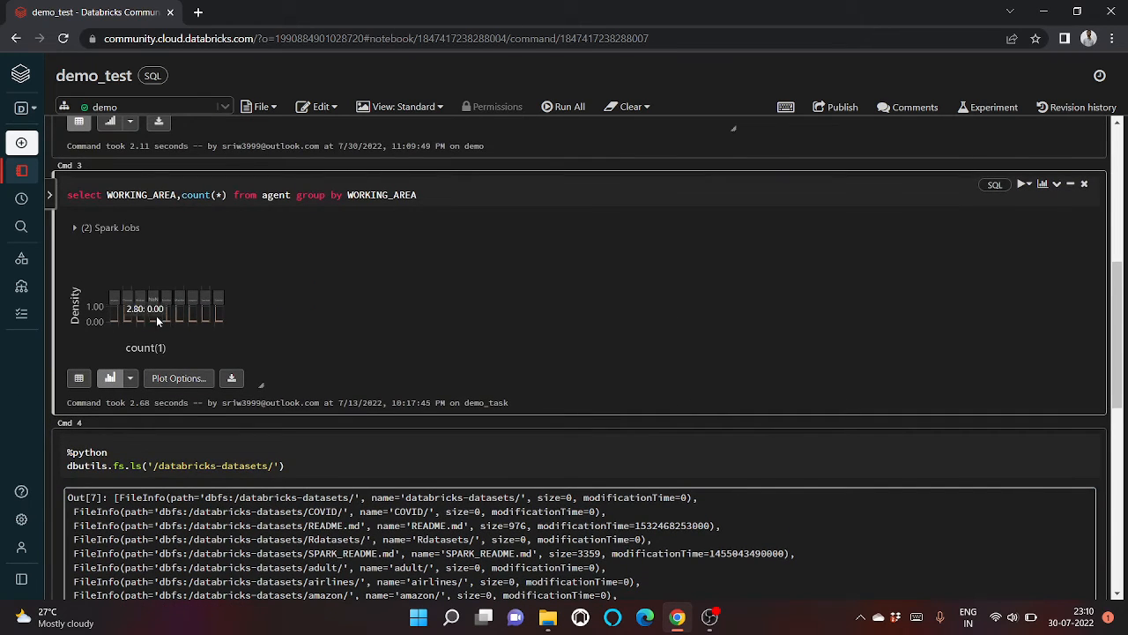
{"action": "left_click", "coordinate": [130, 378]}
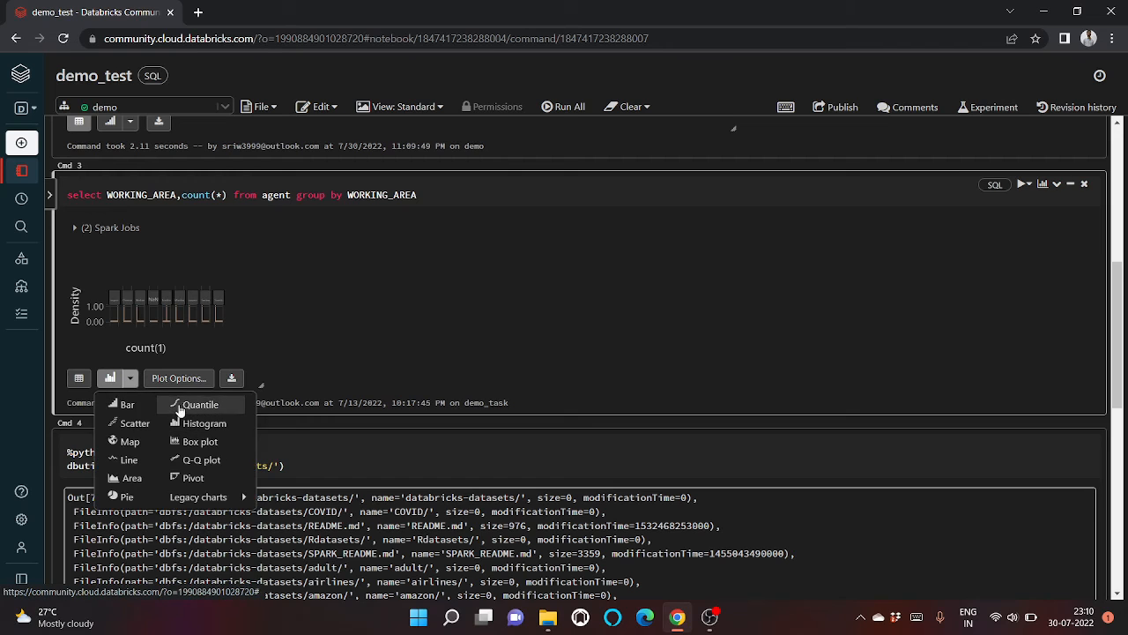
{"action": "left_click", "coordinate": [120, 398]}
{"action": "scroll", "coordinate": [238, 423], "scroll_direction": "down", "scroll_amount": 3}
Look at the Python cell that lists /databricks-datasets/ with dbutils.fs.ls, and review the cells above it
{"action": "scroll", "coordinate": [225, 395], "scroll_direction": "down", "scroll_amount": 1}
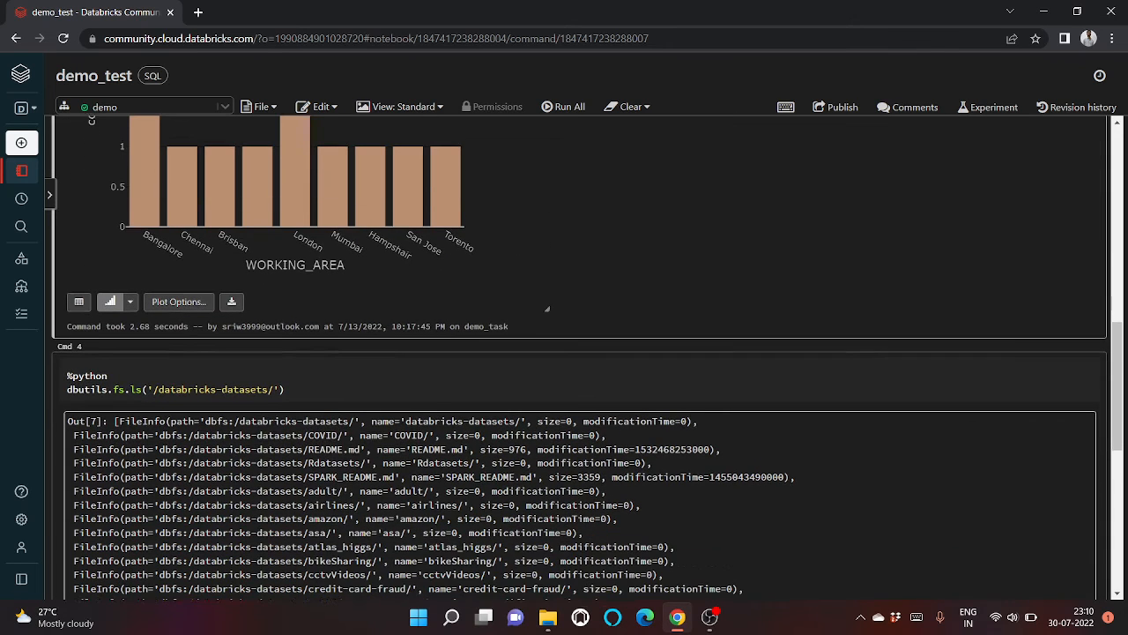
{"action": "left_click", "coordinate": [227, 389]}
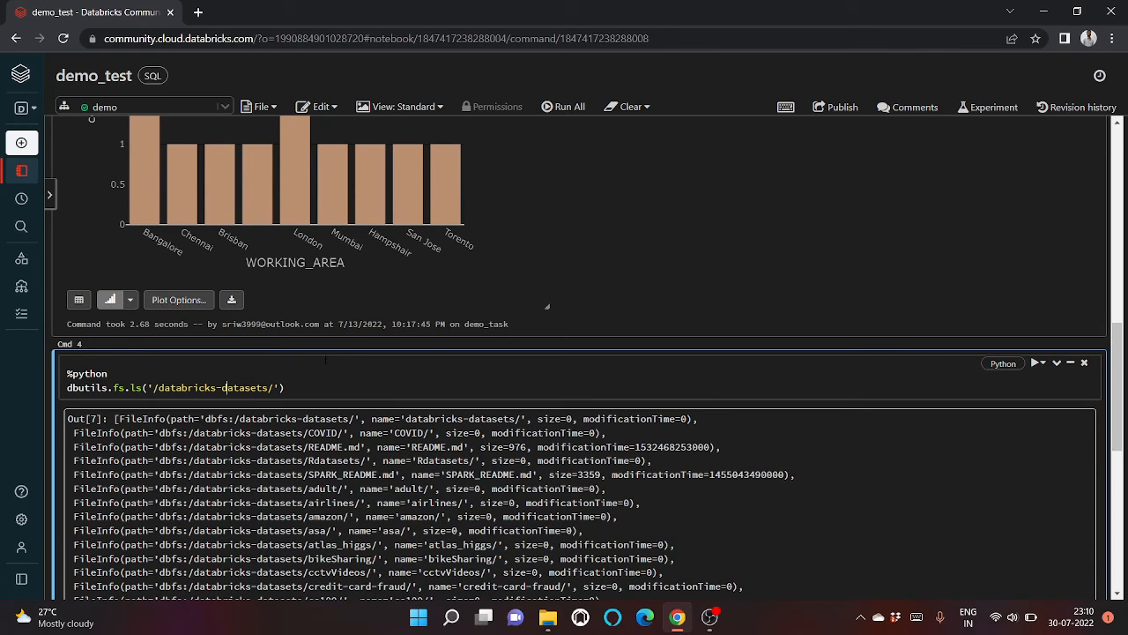
{"action": "scroll", "coordinate": [325, 359], "scroll_direction": "up", "scroll_amount": 10}
{"action": "scroll", "coordinate": [324, 355], "scroll_direction": "down", "scroll_amount": 8}
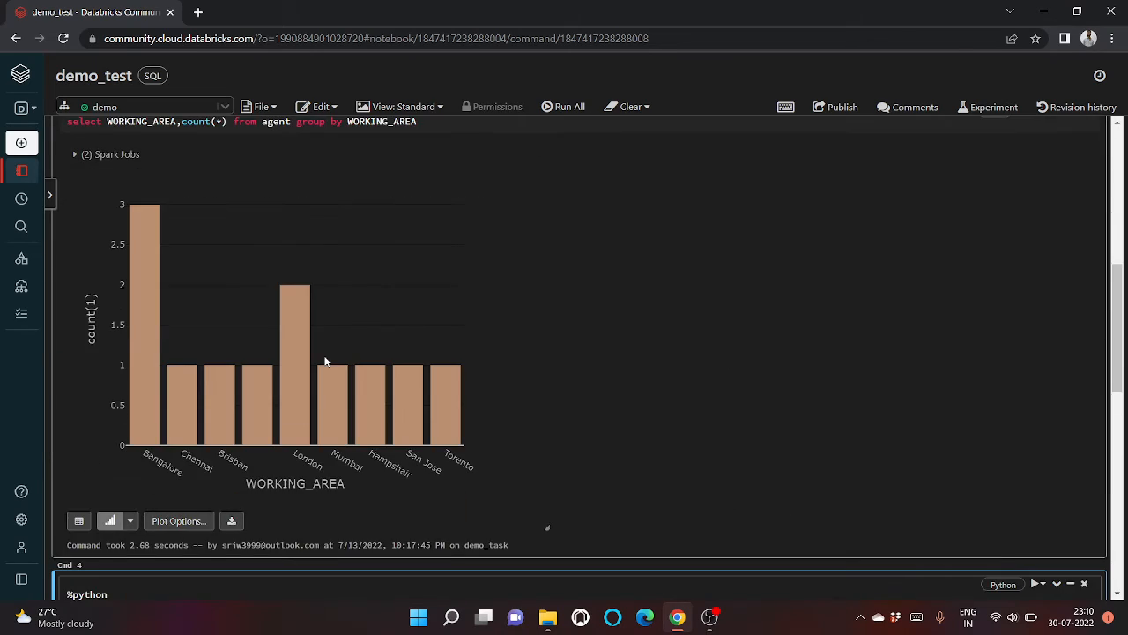
Compare the notebook's default SQL language with the languages used by the SQL cells and the Python cell
{"action": "scroll", "coordinate": [324, 355], "scroll_direction": "down", "scroll_amount": 2}
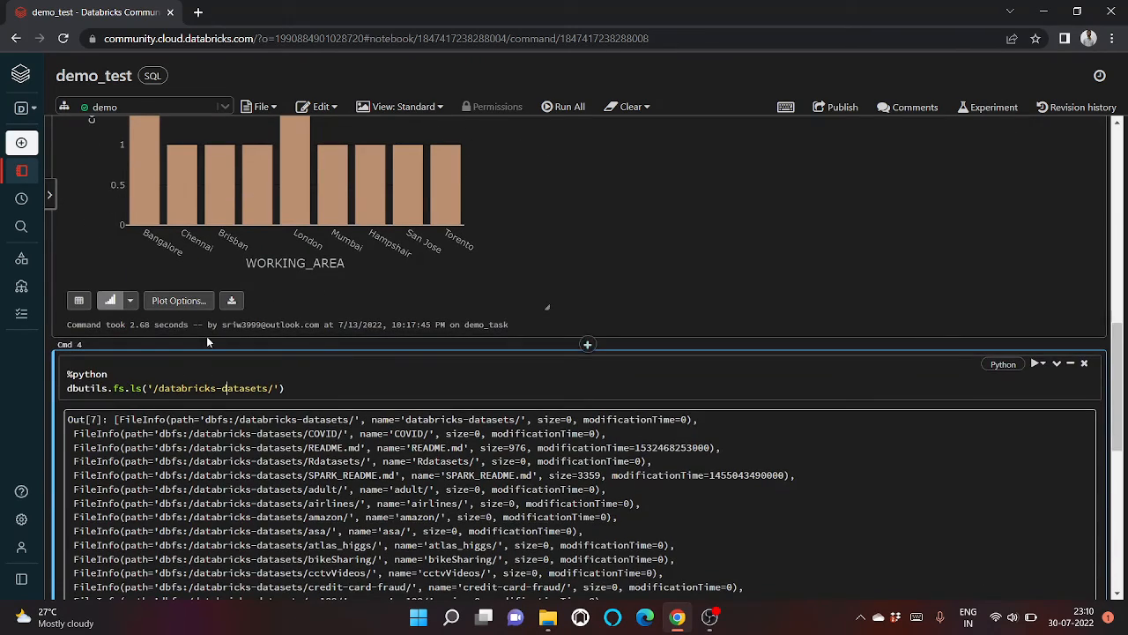
{"action": "scroll", "coordinate": [214, 334], "scroll_direction": "up", "scroll_amount": 4}
{"action": "scroll", "coordinate": [215, 333], "scroll_direction": "up", "scroll_amount": 4}
{"action": "scroll", "coordinate": [218, 324], "scroll_direction": "up", "scroll_amount": 3}
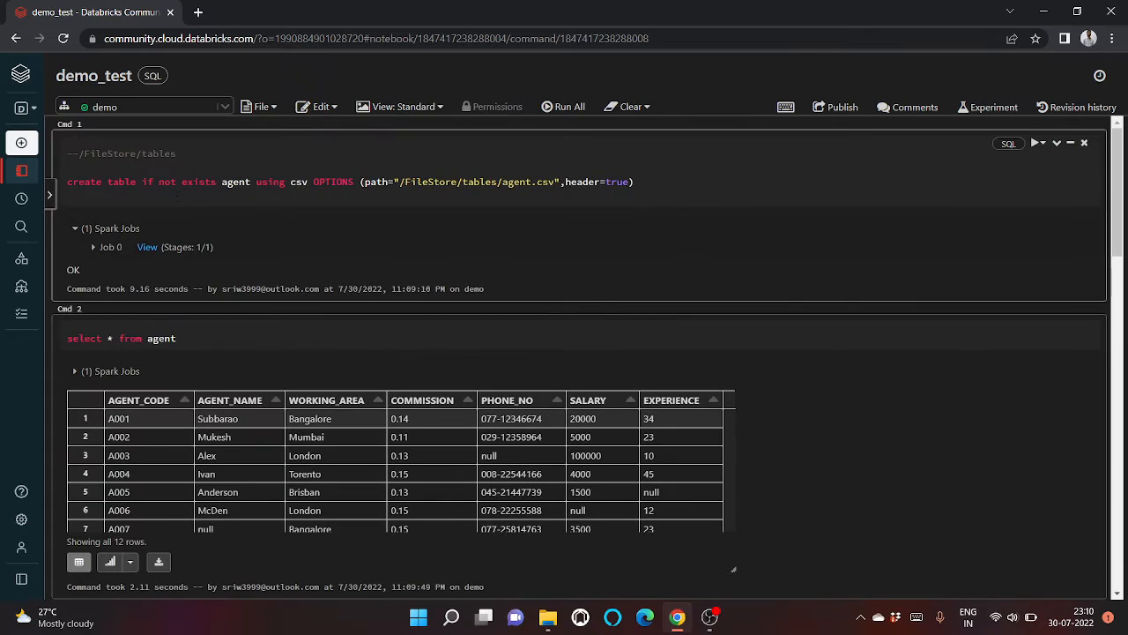
{"action": "scroll", "coordinate": [183, 330], "scroll_direction": "down", "scroll_amount": 2}
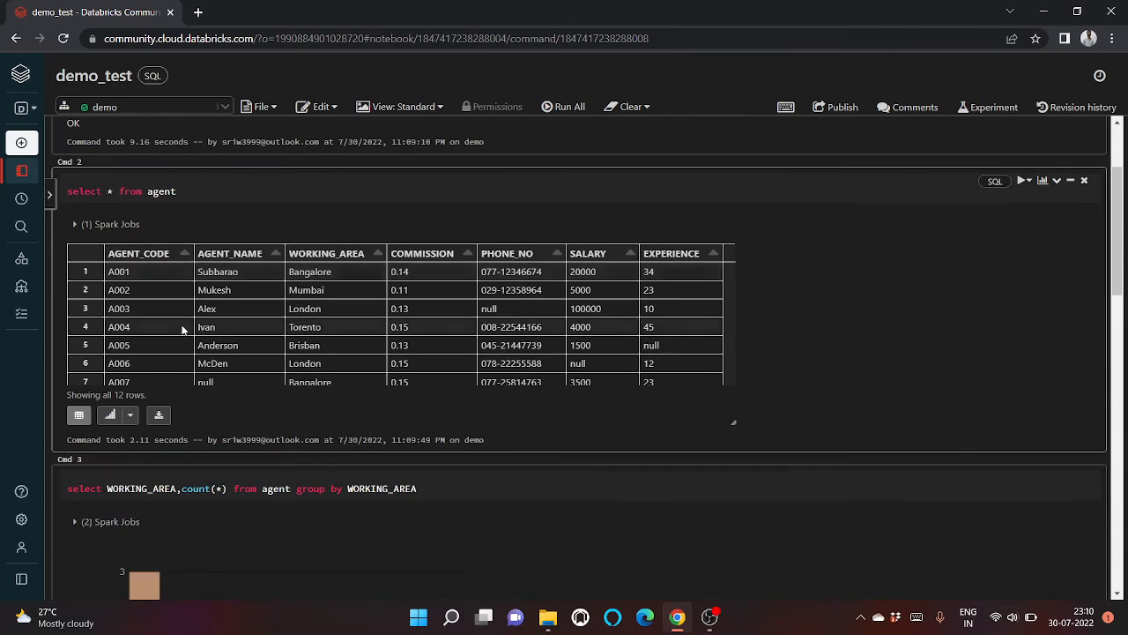
{"action": "scroll", "coordinate": [184, 329], "scroll_direction": "up", "scroll_amount": 1}
{"action": "scroll", "coordinate": [184, 330], "scroll_direction": "up", "scroll_amount": 1}
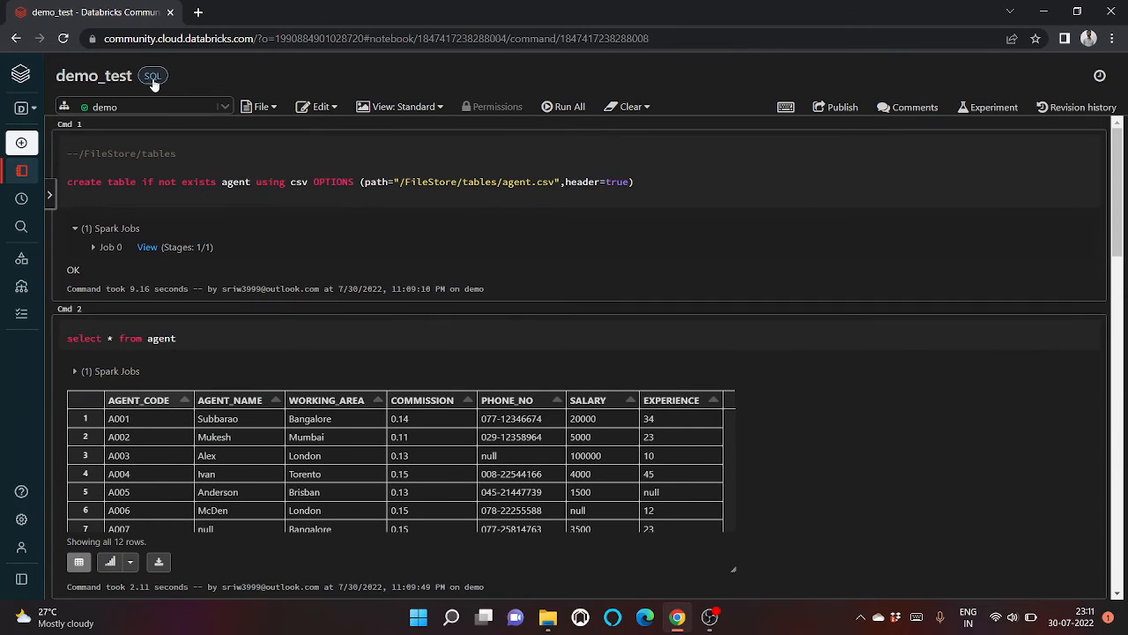
{"action": "scroll", "coordinate": [217, 335], "scroll_direction": "down", "scroll_amount": 6}
{"action": "scroll", "coordinate": [246, 334], "scroll_direction": "up", "scroll_amount": 2}
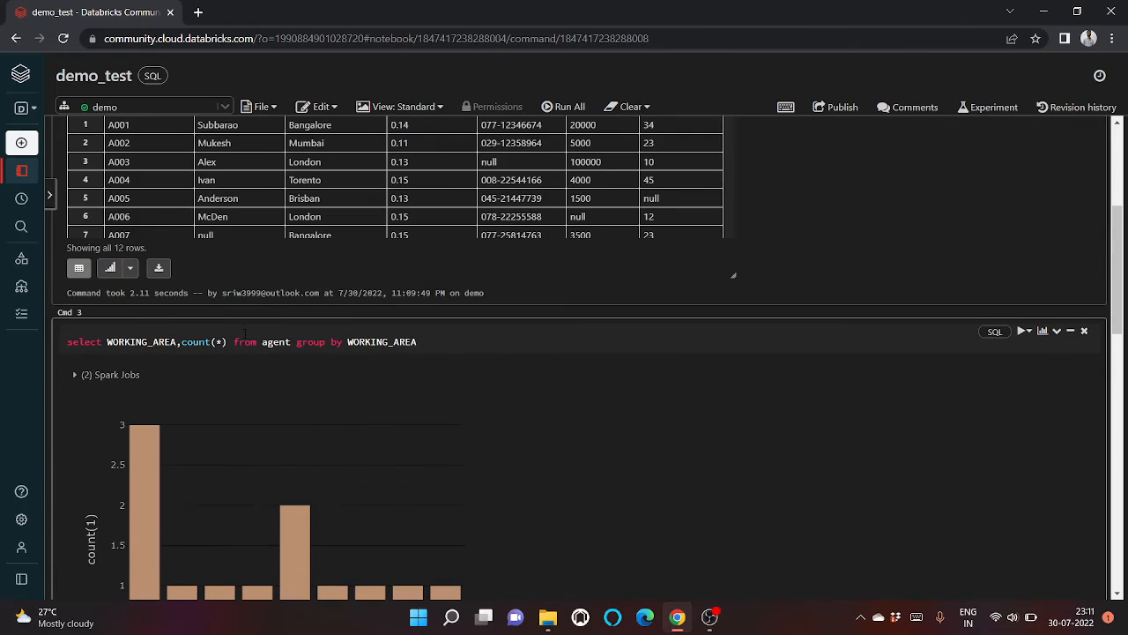
{"action": "scroll", "coordinate": [244, 365], "scroll_direction": "down", "scroll_amount": 6}
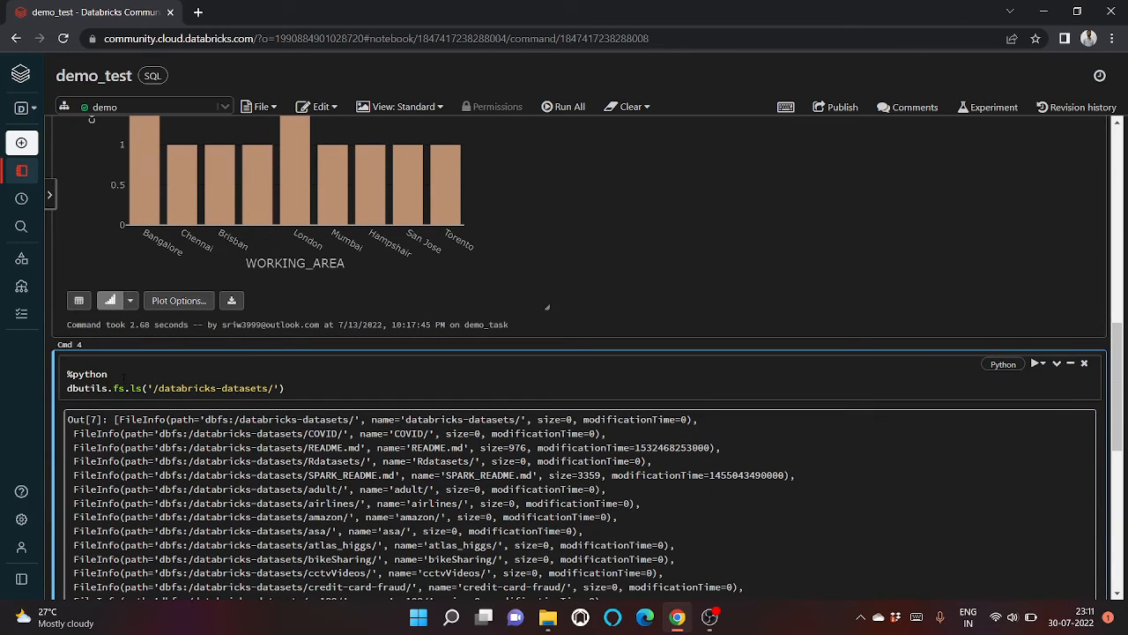
Insert a new cell above the dbutils.fs.ls cell and begin it with the %python magic command
{"action": "left_click_drag", "start_coordinate": [123, 377], "coordinate": [57, 374]}
{"action": "left_click", "coordinate": [590, 347]}
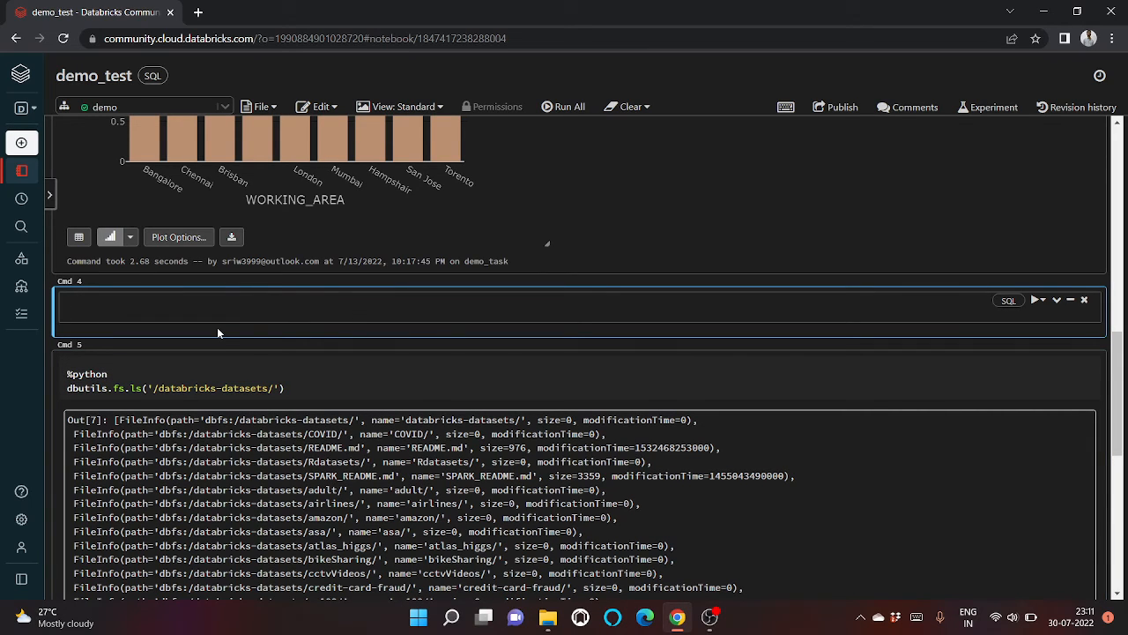
{"action": "type", "text": "%python"}
{"action": "key", "text": "Return"}
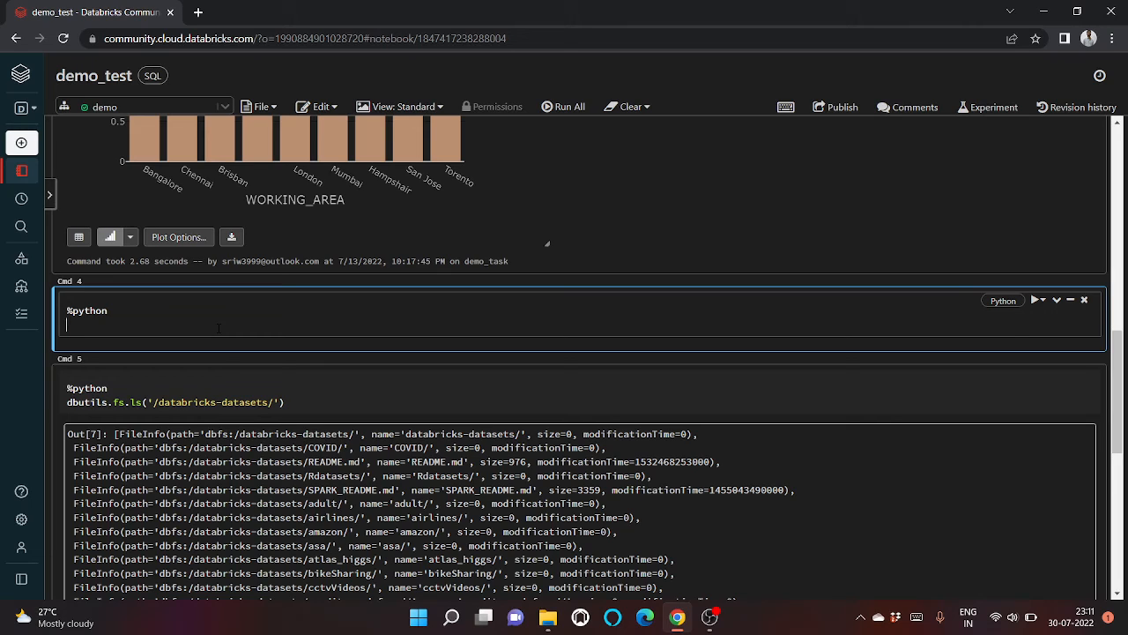
Write print("Please subscribe to my channel") in the new Python cell, run it and check its output
{"action": "type", "text": "prin"}
{"action": "key", "text": "BackSpace"}
{"action": "key", "text": "BackSpace"}
{"action": "key", "text": "BackSpace"}
{"action": "key", "text": "BackSpace"}
{"action": "type", "text": "print("}
{"action": "key", "text": "BackSpace"}
{"action": "key", "text": "BackSpace"}
{"action": "key", "text": "BackSpace"}
{"action": "key", "text": "BackSpace"}
{"action": "key", "text": "BackSpace"}
{"action": "type", "text": "rint(\"Pleae"}
{"action": "key", "text": "BackSpace"}
{"action": "key", "text": "BackSpace"}
{"action": "type", "text": "se sun"}
{"action": "key", "text": "BackSpace"}
{"action": "type", "text": "bs"}
{"action": "type", "text": "cribe to"}
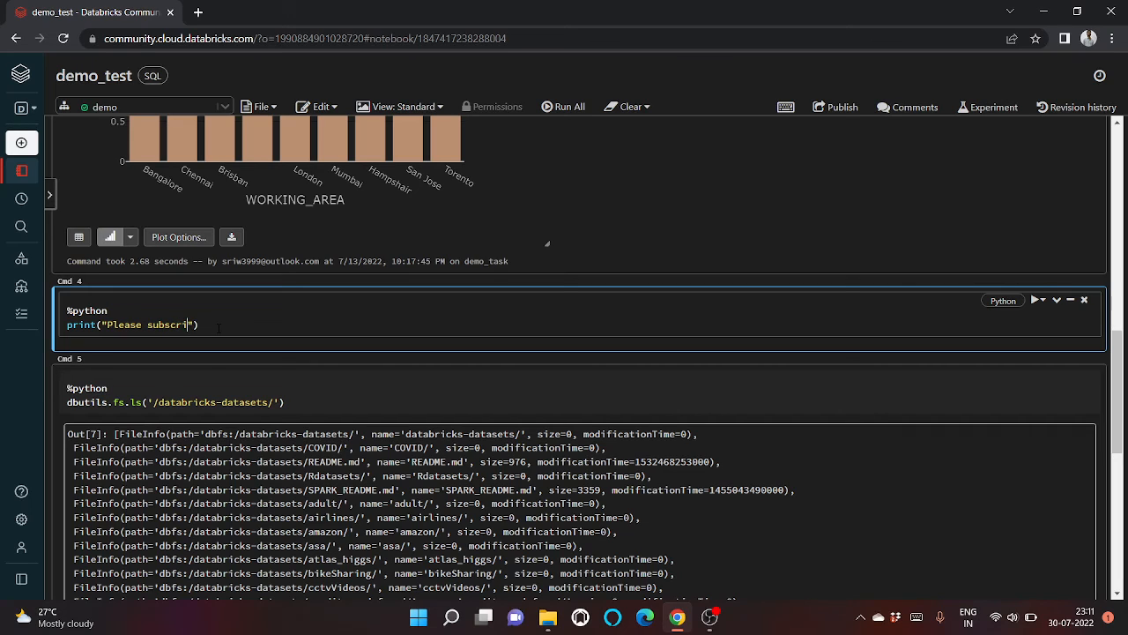
{"action": "type", "text": " my channel"}
{"action": "key", "text": "shift+Return"}
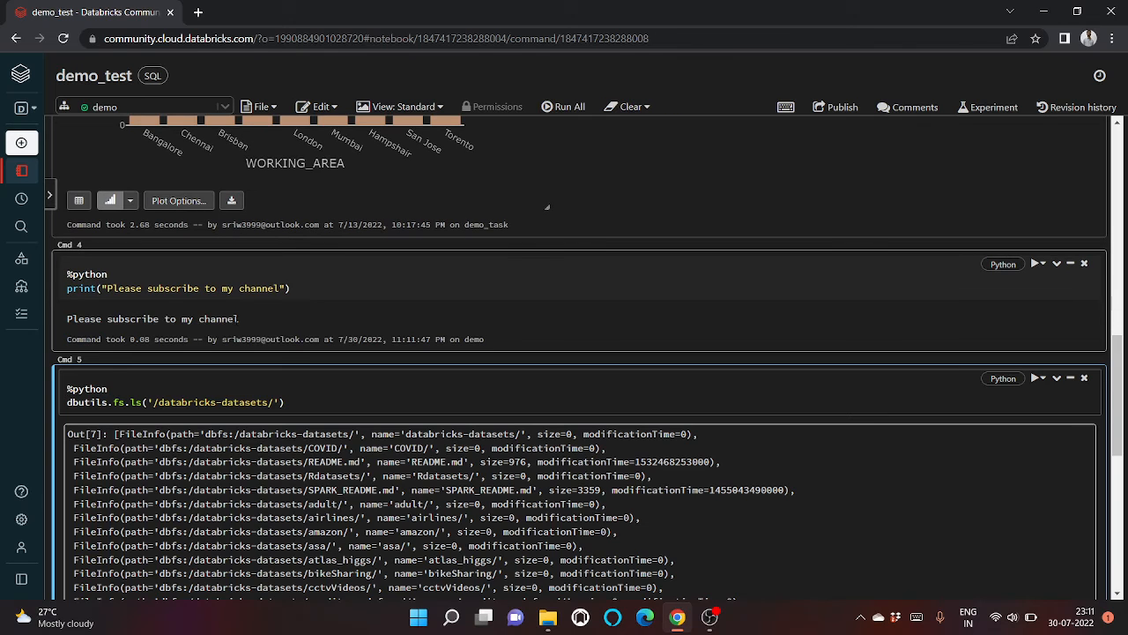
{"action": "left_click_drag", "start_coordinate": [247, 320], "coordinate": [52, 309]}
Run the dbutils.fs.ls('/databricks-datasets/') cell and review its file listing against the path argument
{"action": "scroll", "coordinate": [199, 360], "scroll_direction": "down", "scroll_amount": 1}
{"action": "left_click", "coordinate": [271, 324]}
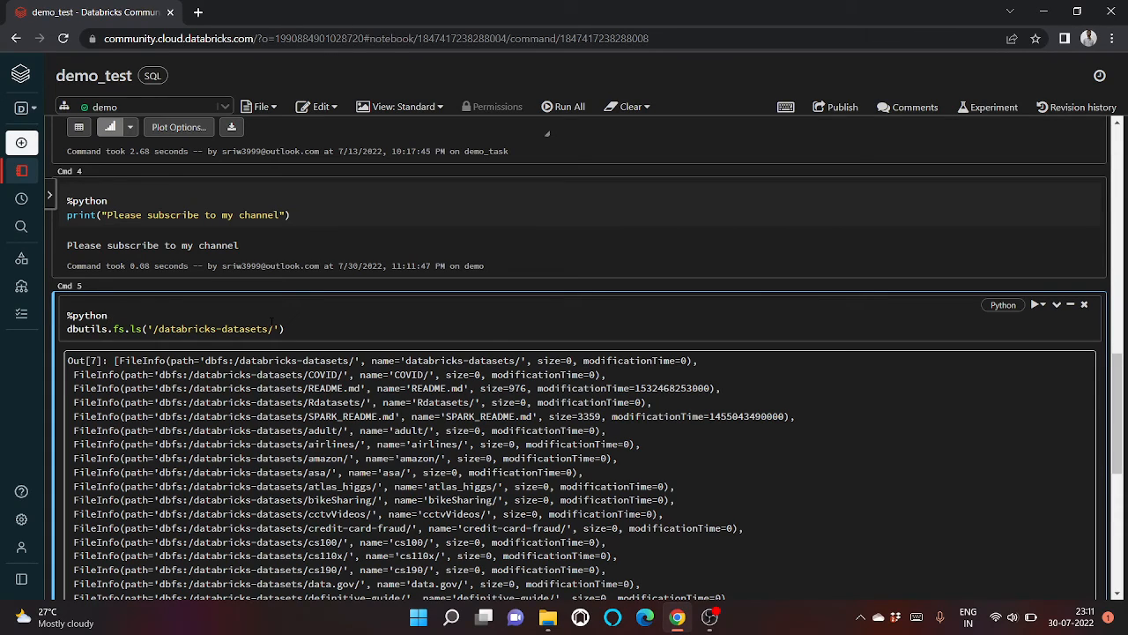
{"action": "key", "text": "shift+Return"}
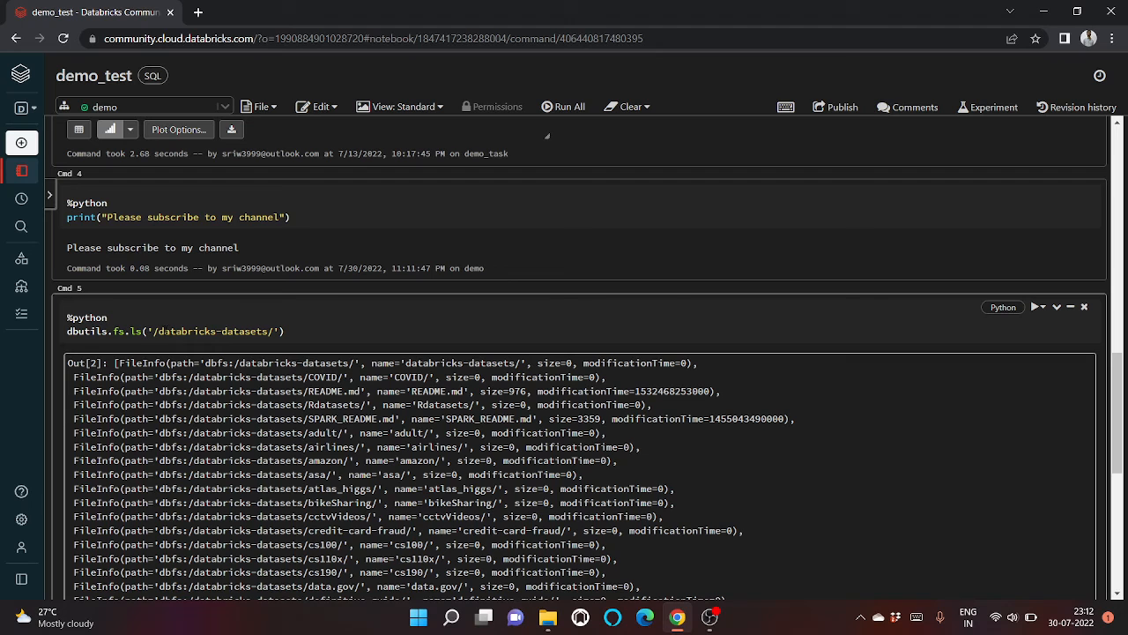
{"action": "scroll", "coordinate": [164, 329], "scroll_direction": "down", "scroll_amount": 1}
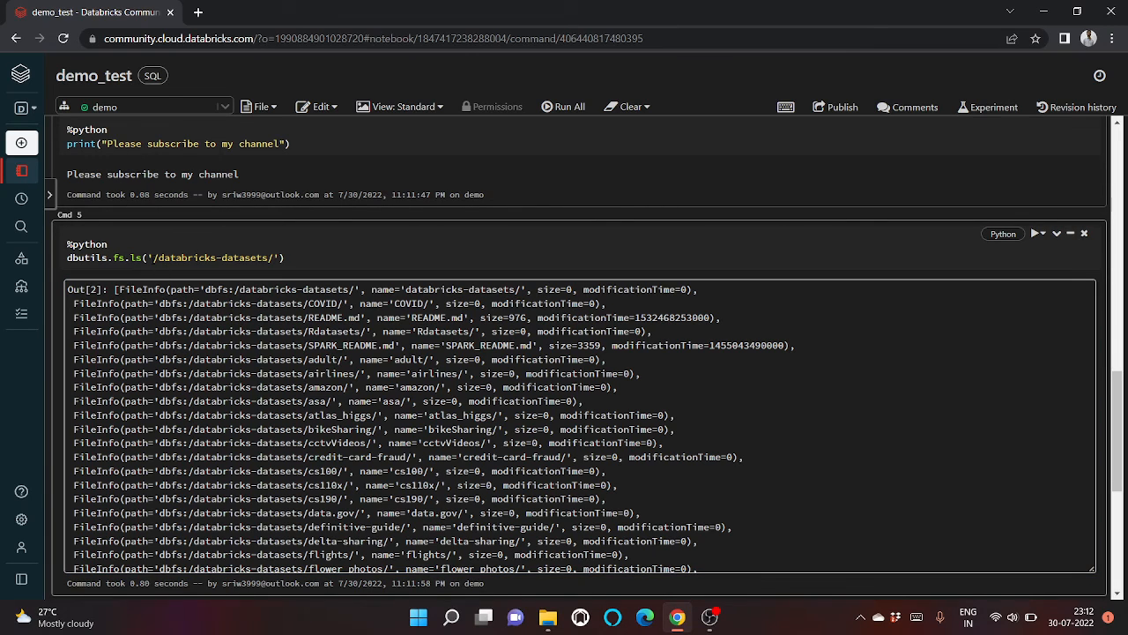
{"action": "left_click_drag", "start_coordinate": [151, 258], "coordinate": [279, 258]}
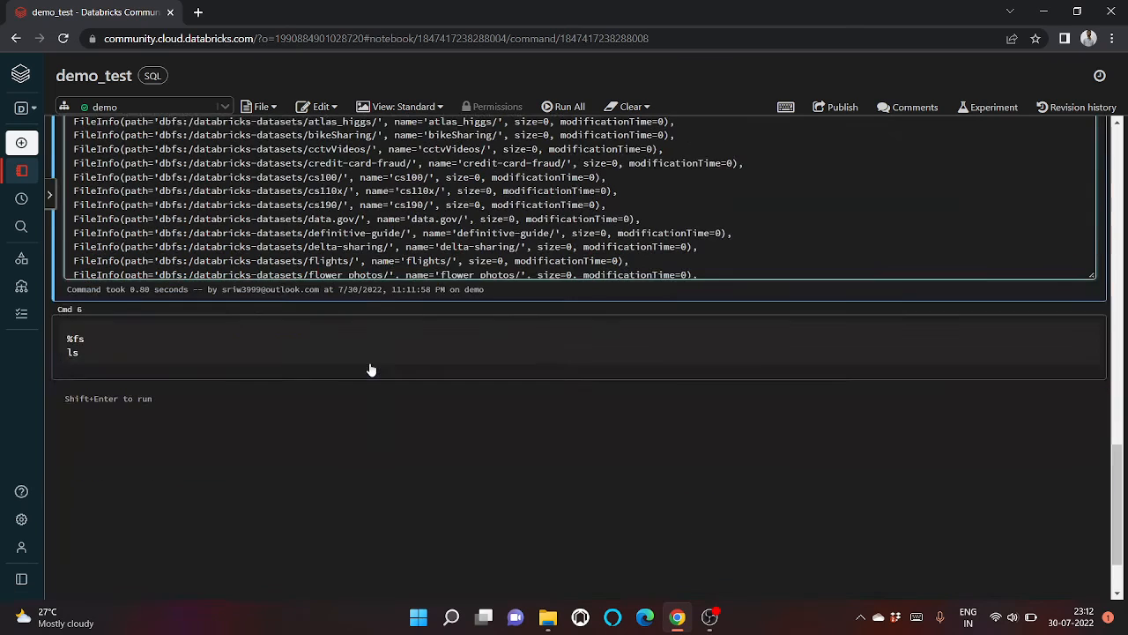
Run the last cell, which contains the %fs ls command
{"action": "left_click", "coordinate": [368, 369]}
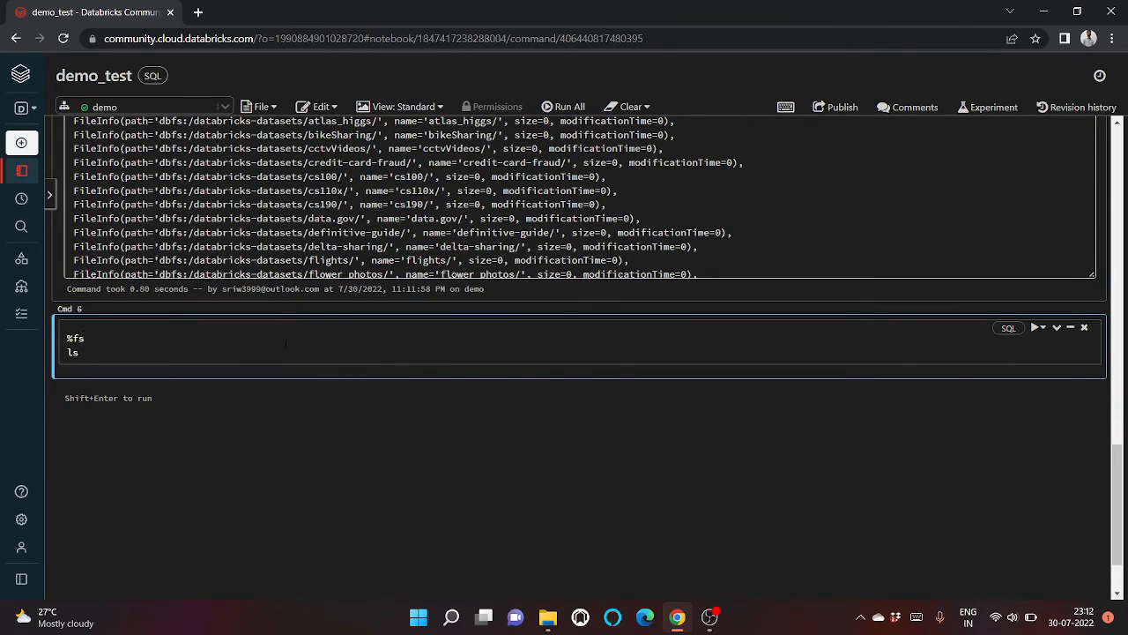
{"action": "key", "text": "shift+Return"}
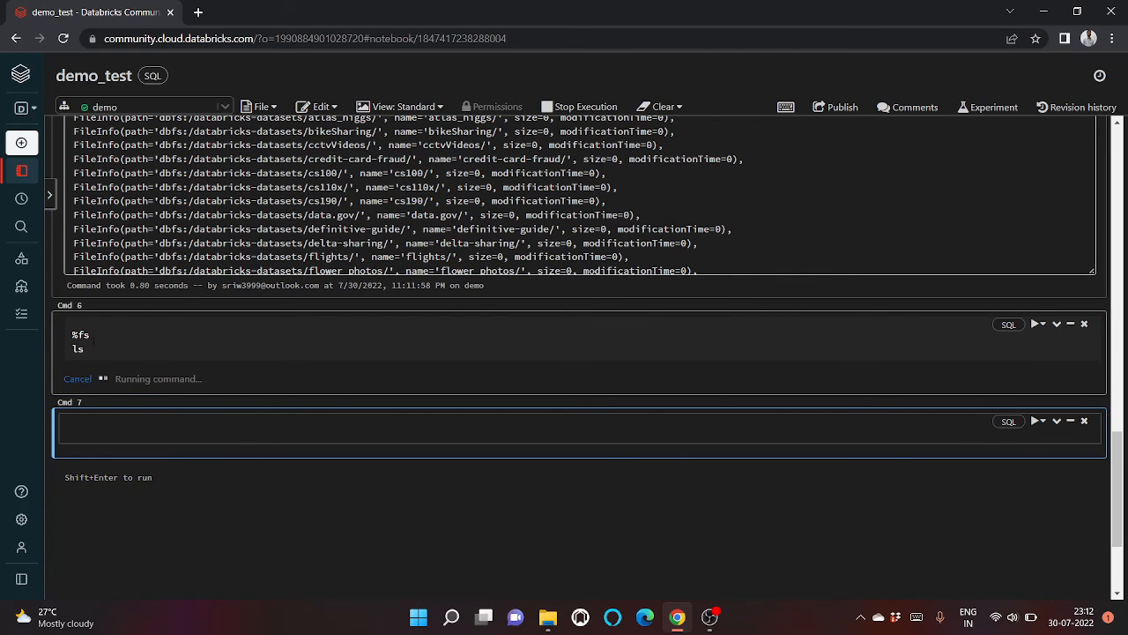
{"action": "left_click", "coordinate": [61, 345]}
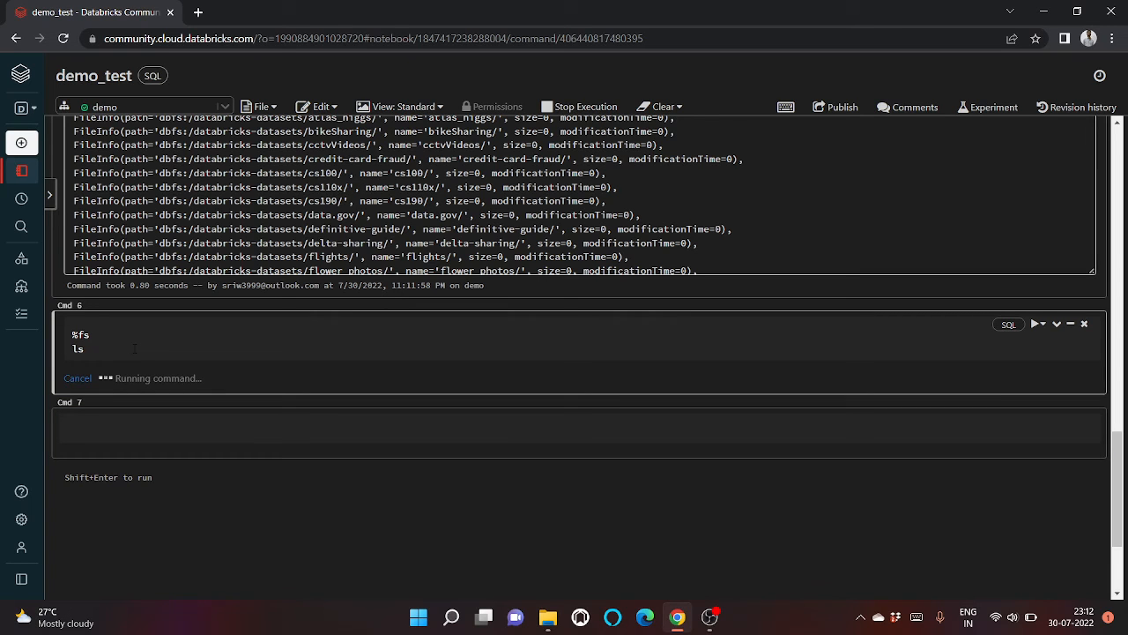
Insert a cell above the create table cell and write %md with the heading #Notebook Introduction
{"action": "scroll", "coordinate": [134, 348], "scroll_direction": "up", "scroll_amount": 15}
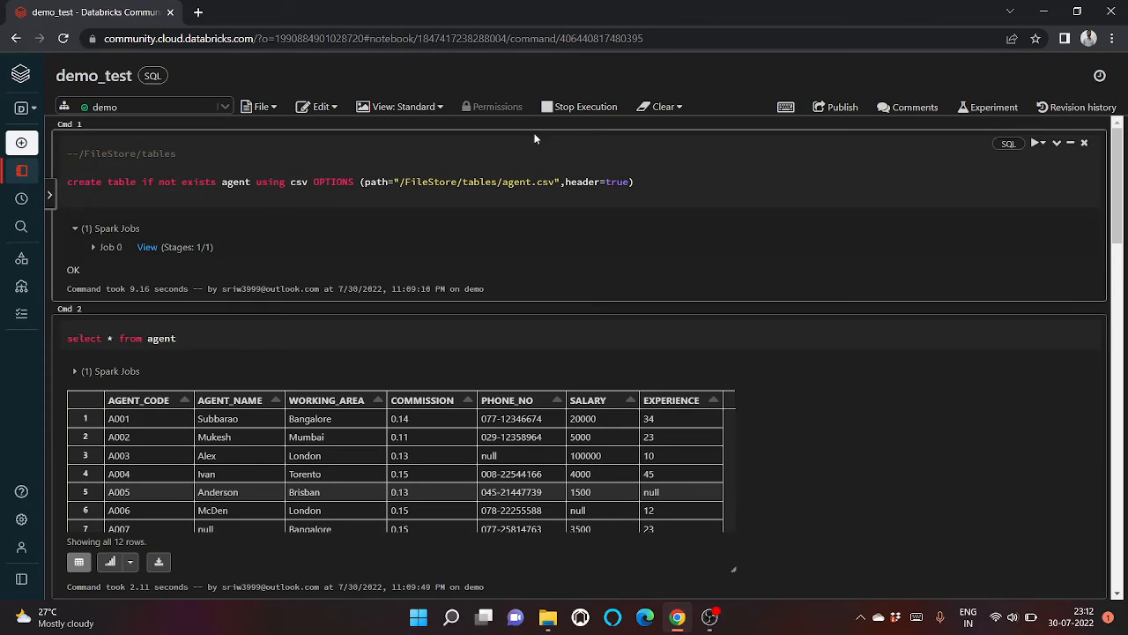
{"action": "left_click", "coordinate": [587, 126]}
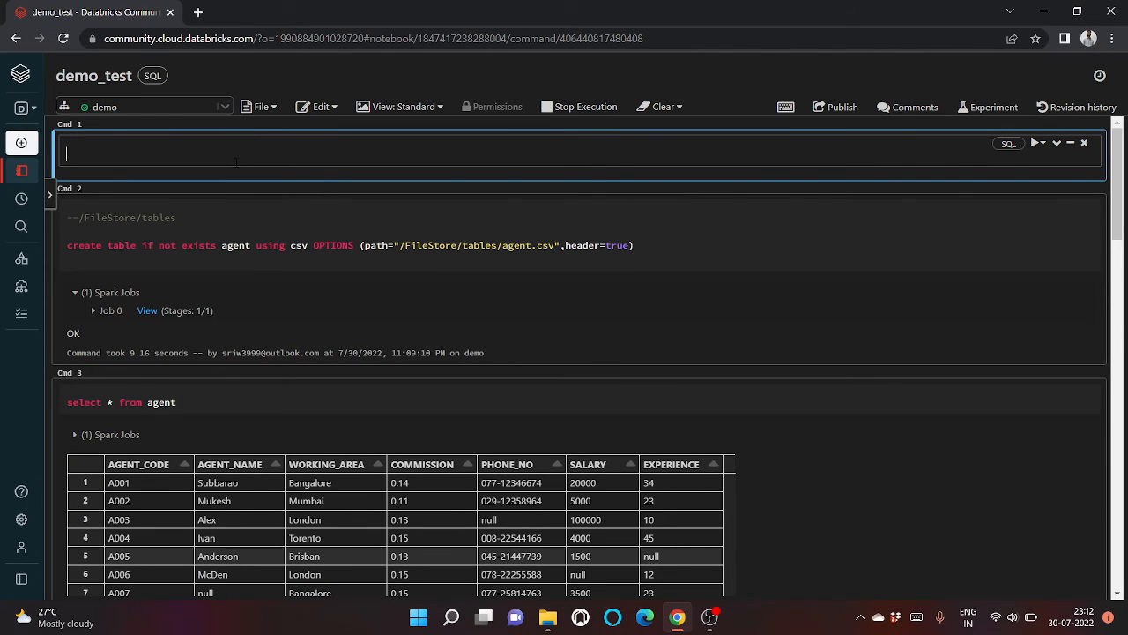
{"action": "type", "text": "%md "}
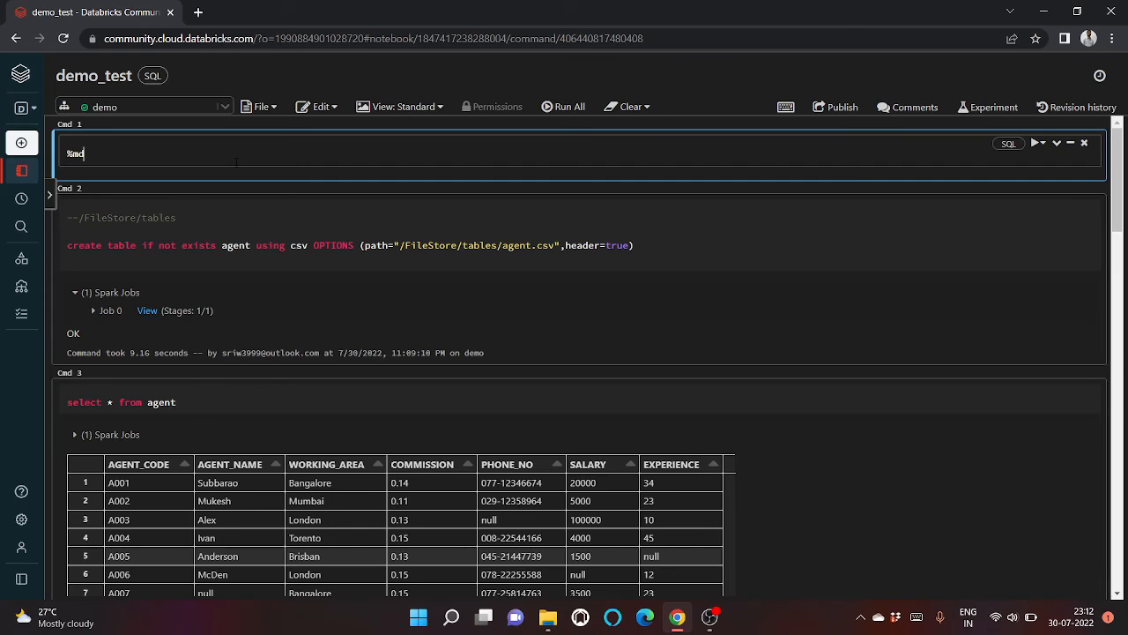
{"action": "type", "text": "#"}
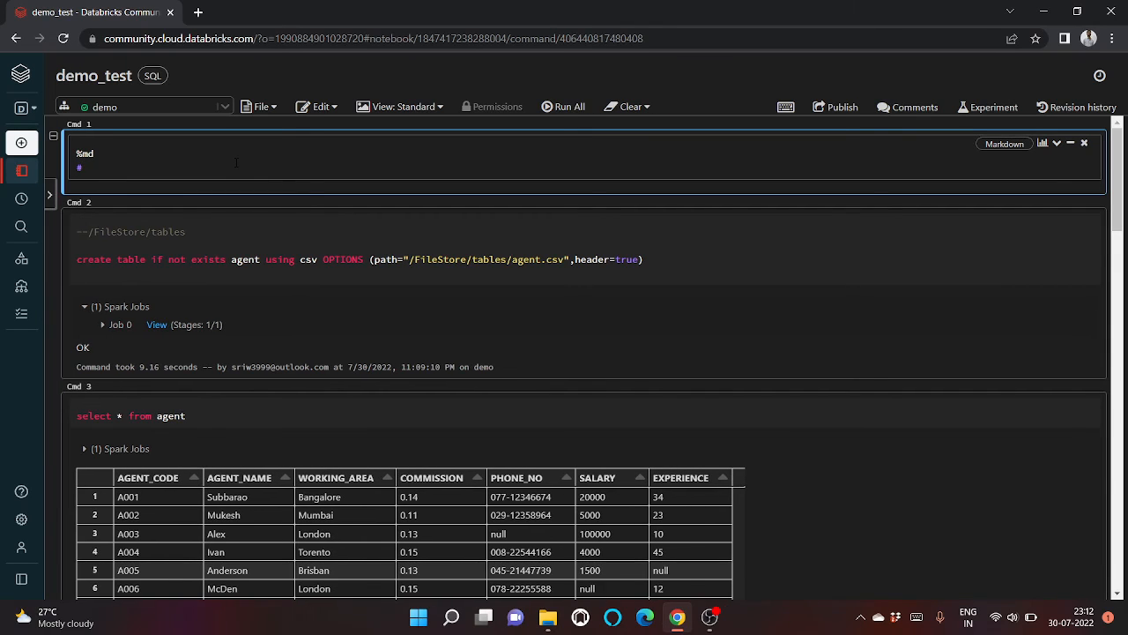
{"action": "type", "text": "Notebook Introduction"}
{"action": "key", "text": "Return"}
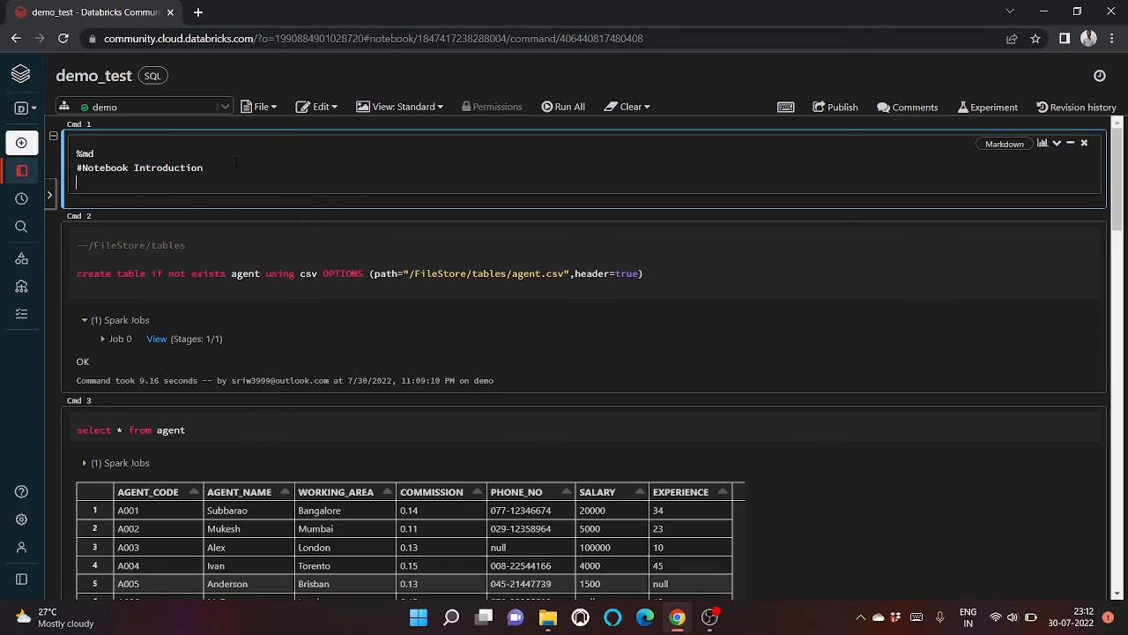
Add the bullet points SQL and python under the heading and run the markdown cell
{"action": "type", "text": "* S"}
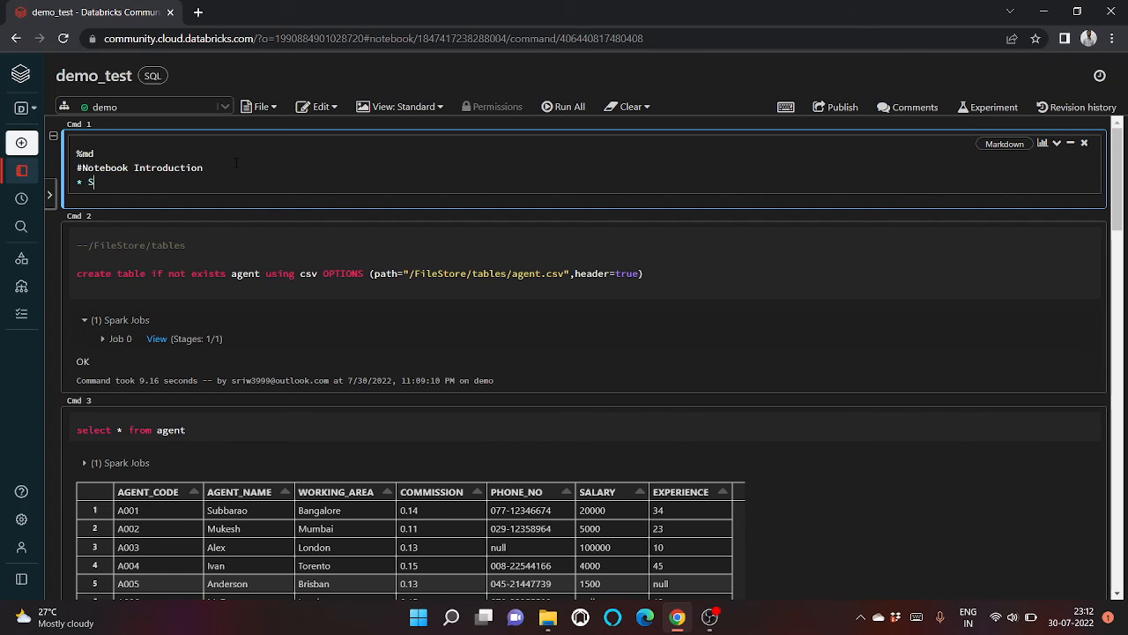
{"action": "type", "text": "QL"}
{"action": "key", "text": "Return"}
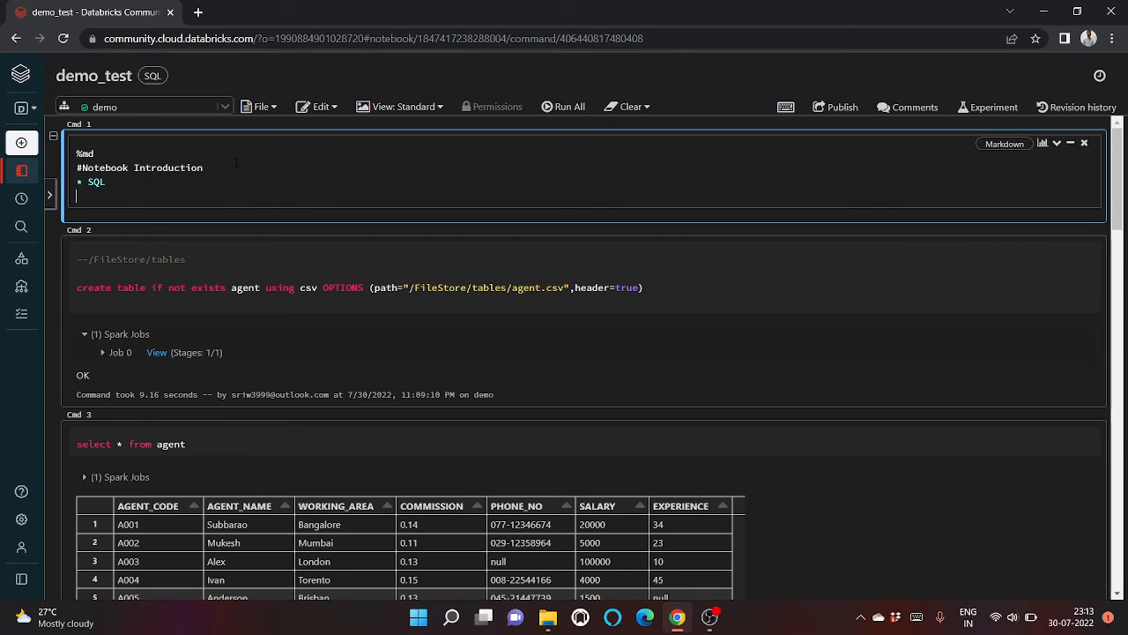
{"action": "type", "text": "* python"}
{"action": "key", "text": "shift+Return"}
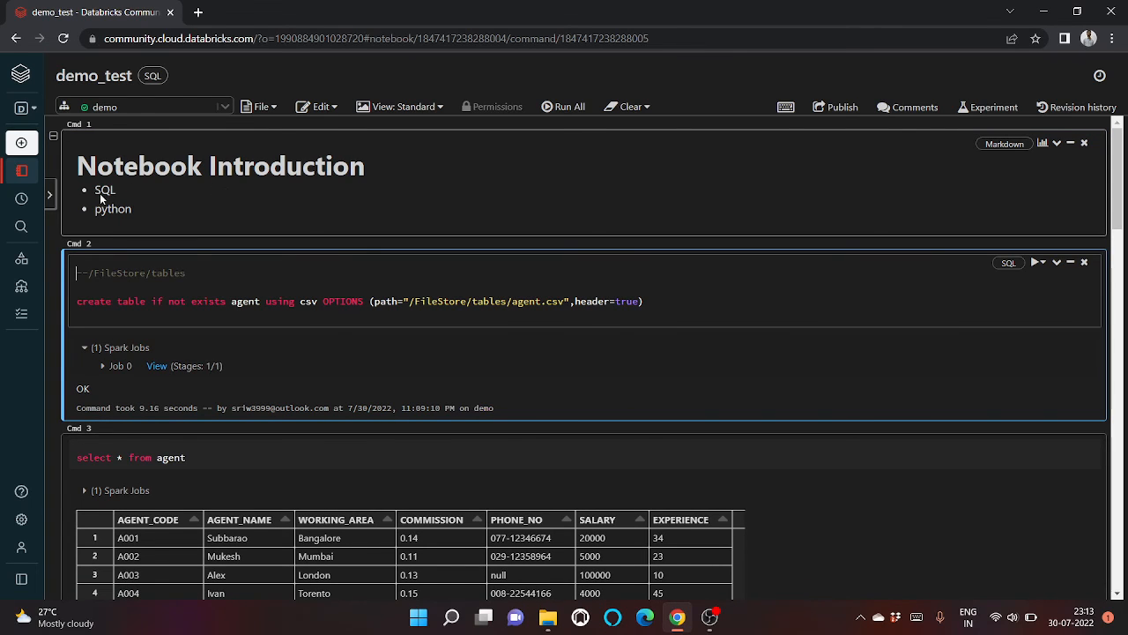
Review the %fs ls cell and its table of root directories
{"action": "scroll", "coordinate": [121, 265], "scroll_direction": "down", "scroll_amount": 20}
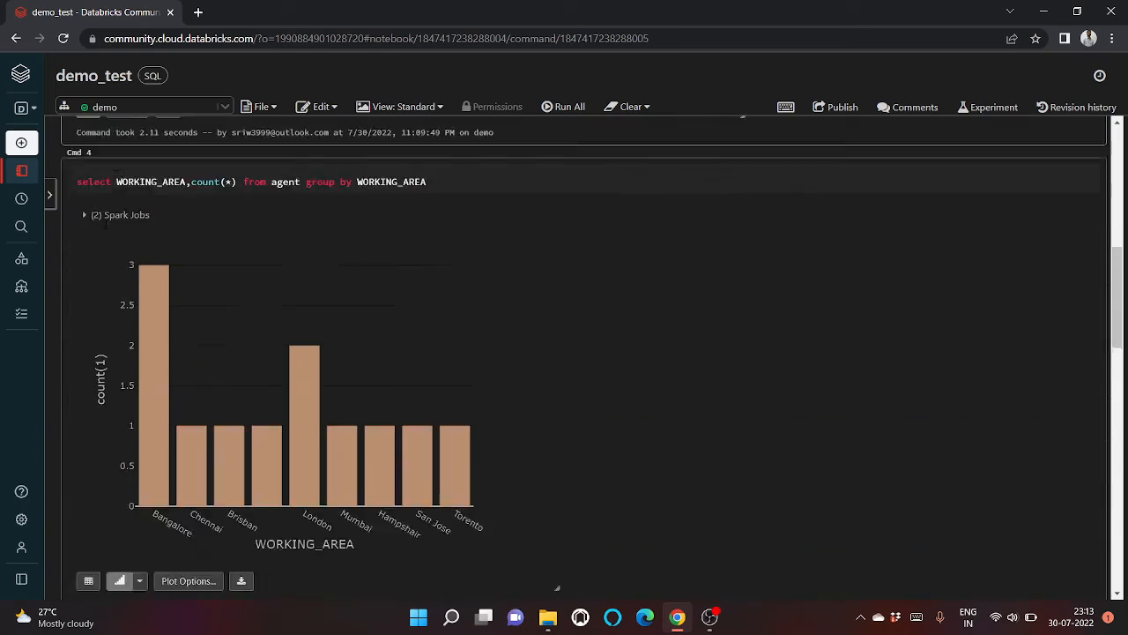
{"action": "scroll", "coordinate": [122, 265], "scroll_direction": "down", "scroll_amount": 1}
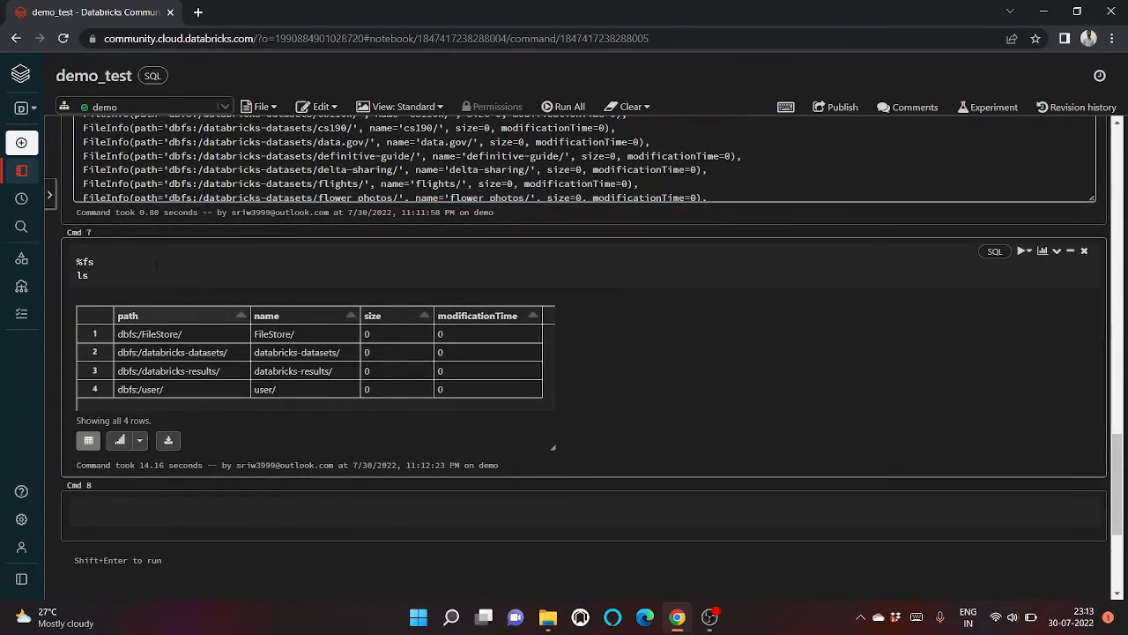
{"action": "left_click_drag", "start_coordinate": [81, 275], "coordinate": [97, 263]}
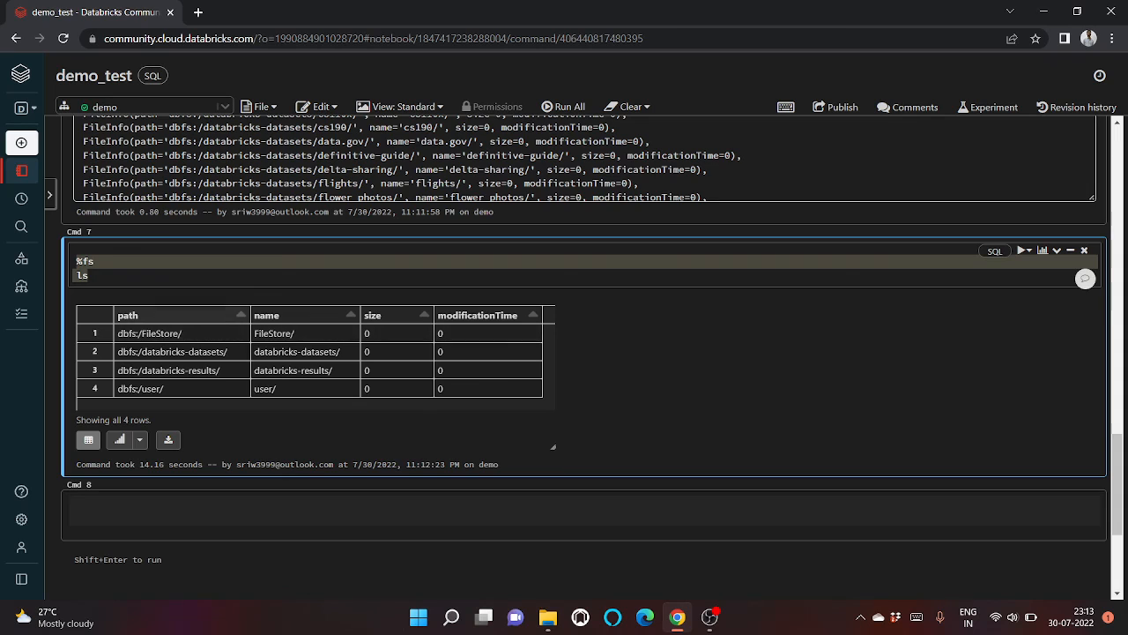
{"action": "left_click", "coordinate": [164, 276]}
Copy the path dbfs:/FileStore/ from the %fs ls results into the empty last cell
{"action": "left_click_drag", "start_coordinate": [198, 335], "coordinate": [110, 334]}
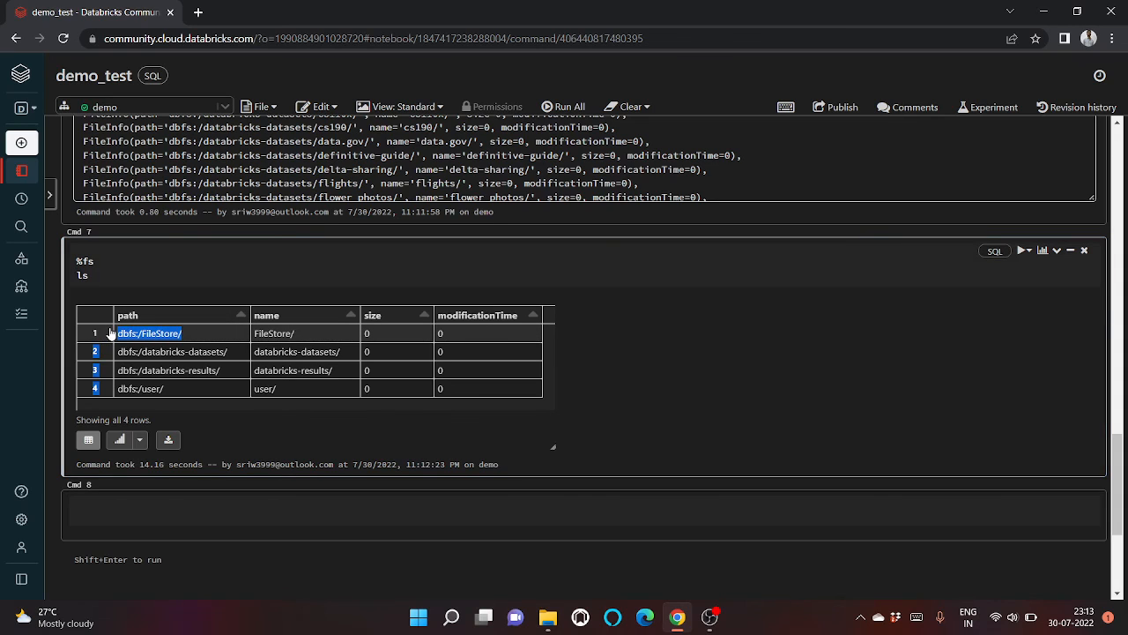
{"action": "left_click", "coordinate": [113, 334]}
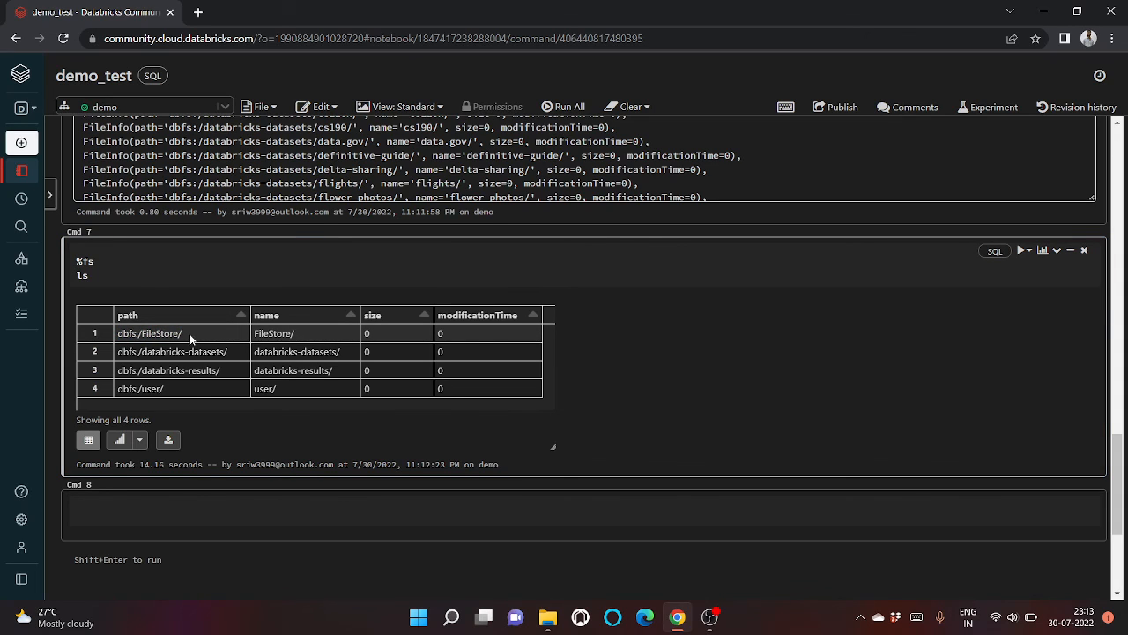
{"action": "left_click_drag", "start_coordinate": [188, 335], "coordinate": [118, 335]}
{"action": "key", "text": "ctrl+c"}
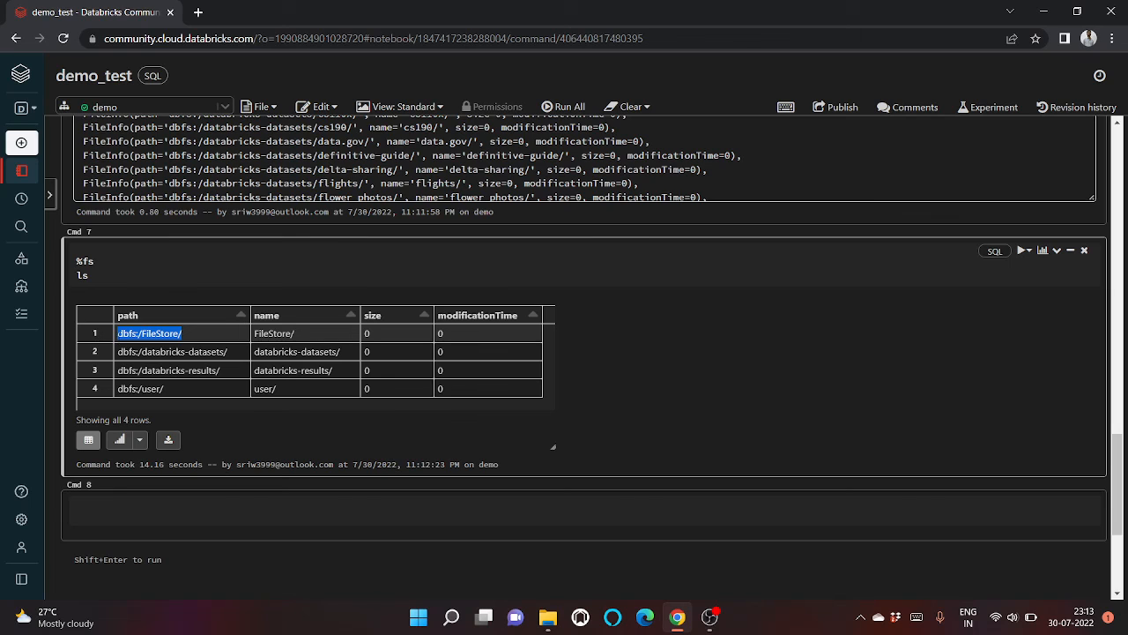
{"action": "left_click", "coordinate": [141, 520]}
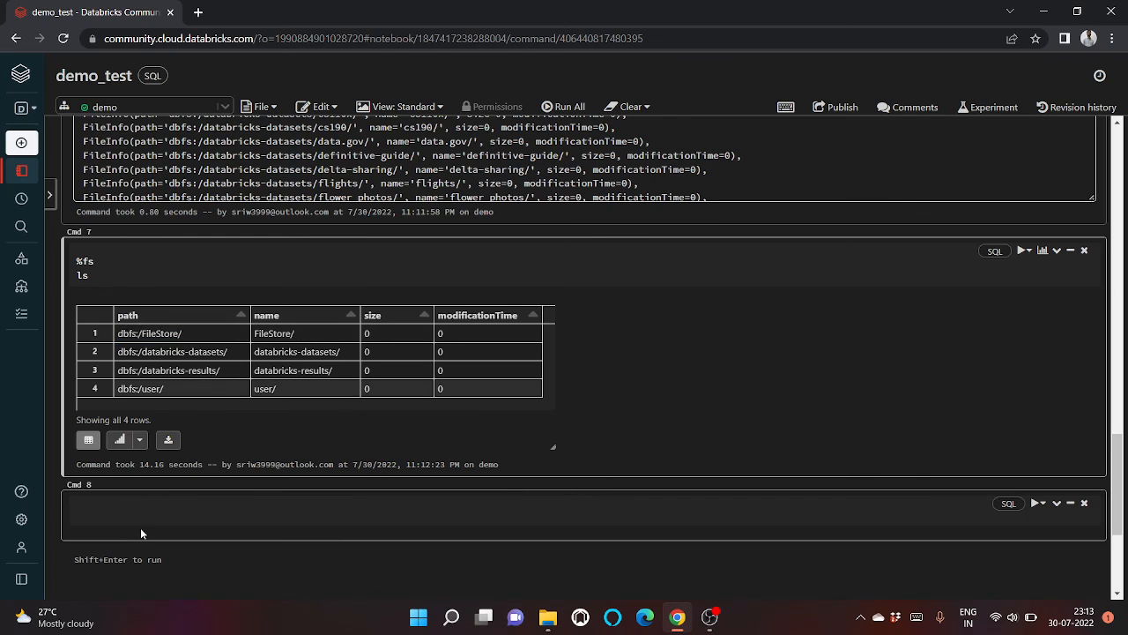
{"action": "key", "text": "ctrl+v"}
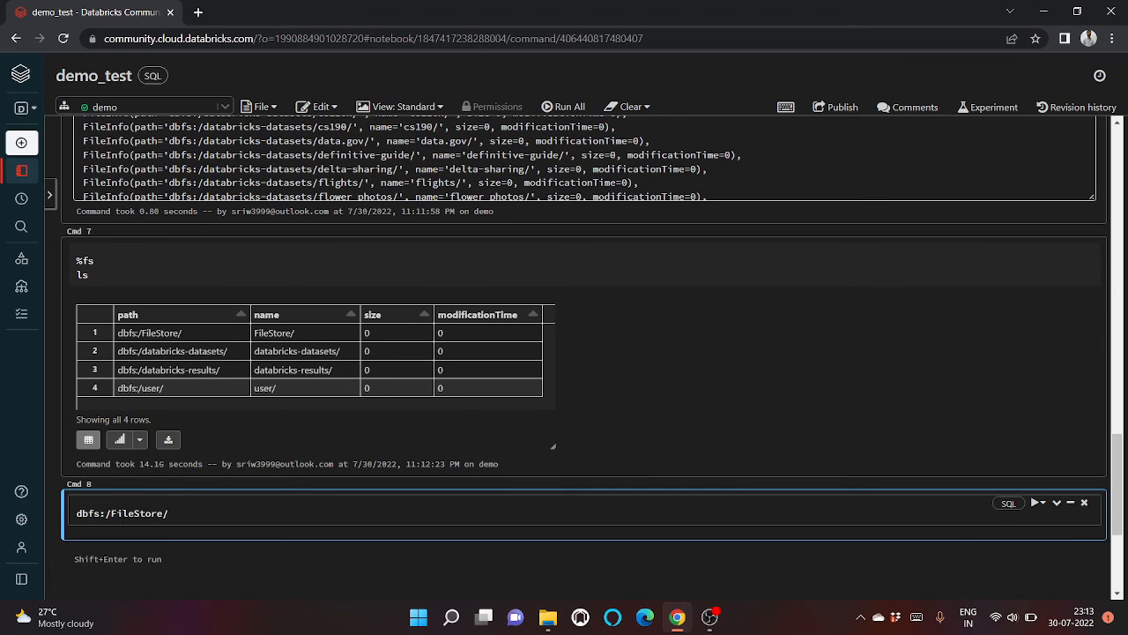
Add %fs on a new line above dbfs:/FileStore/ in the last cell and run it
{"action": "left_click_drag", "start_coordinate": [93, 262], "coordinate": [8, 267]}
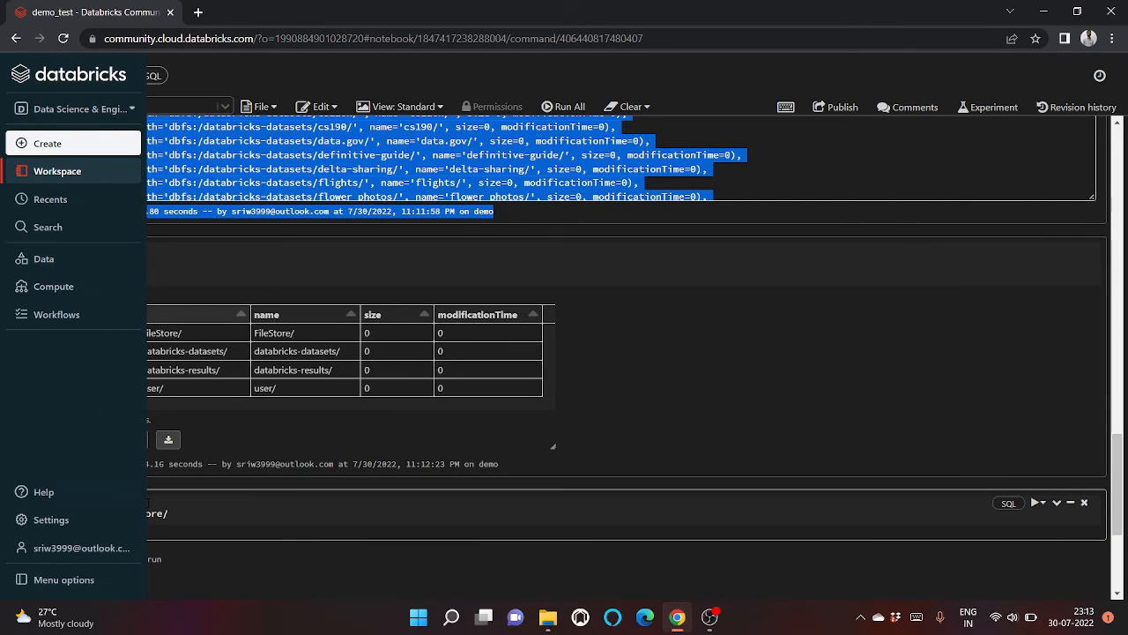
{"action": "left_click", "coordinate": [137, 509]}
{"action": "key", "text": "Home"}
{"action": "key", "text": "Return"}
{"action": "key", "text": "Up"}
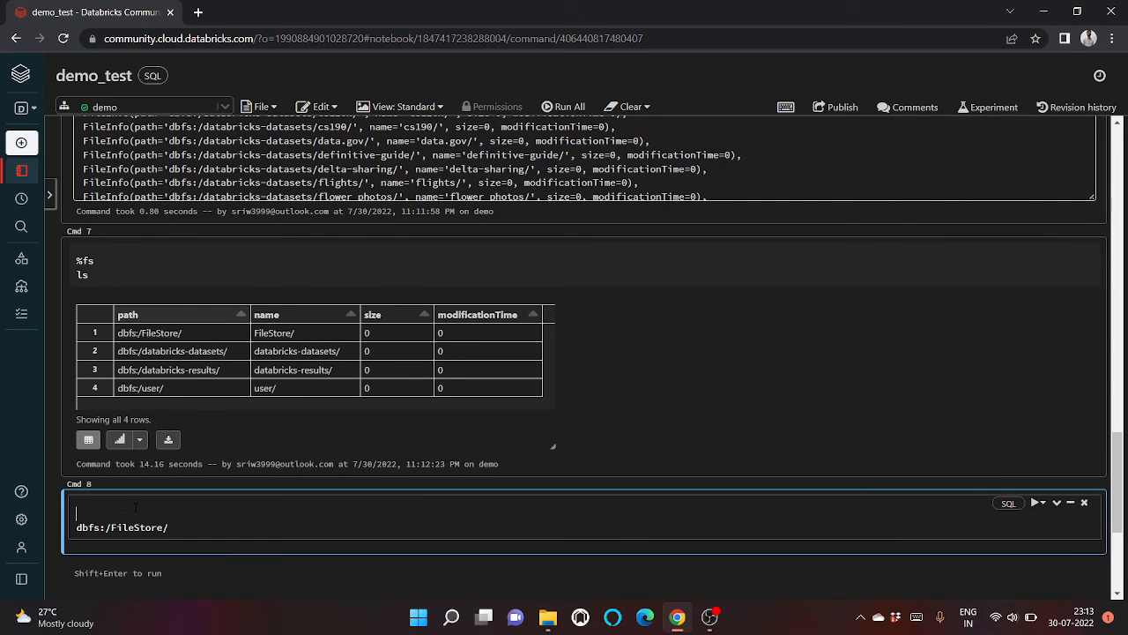
{"action": "type", "text": "%fs"}
{"action": "key", "text": "shift+Return"}
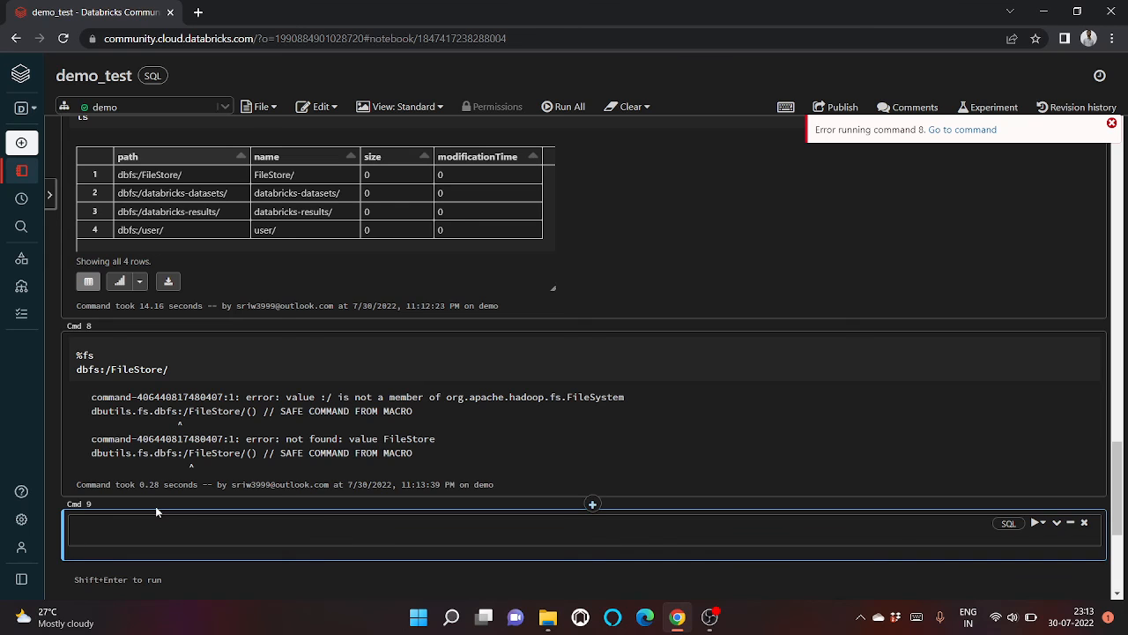
Insert ls before dbfs:/FileStore/ in the failed %fs cell and rerun it to list the directory
{"action": "scroll", "coordinate": [156, 511], "scroll_direction": "up", "scroll_amount": 2}
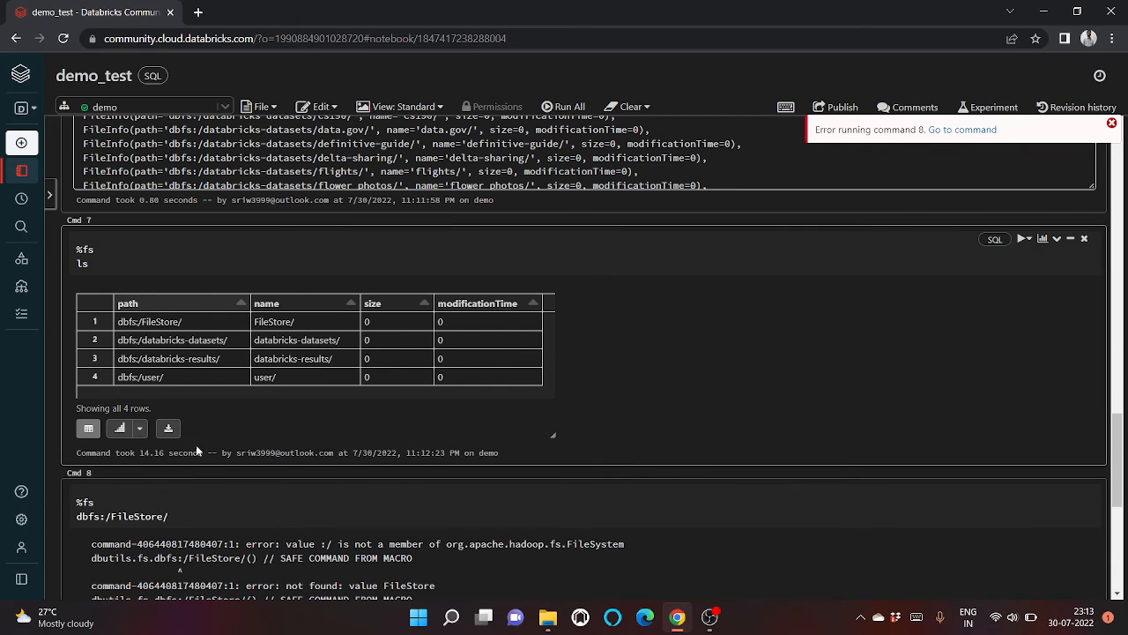
{"action": "scroll", "coordinate": [179, 481], "scroll_direction": "down", "scroll_amount": 1}
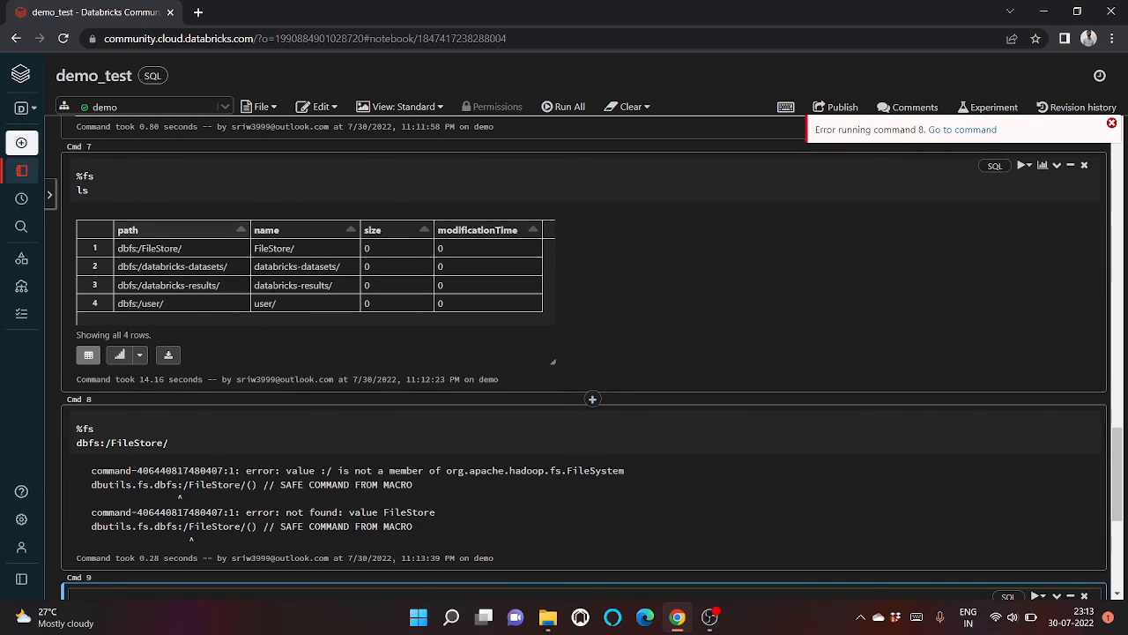
{"action": "left_click", "coordinate": [270, 256]}
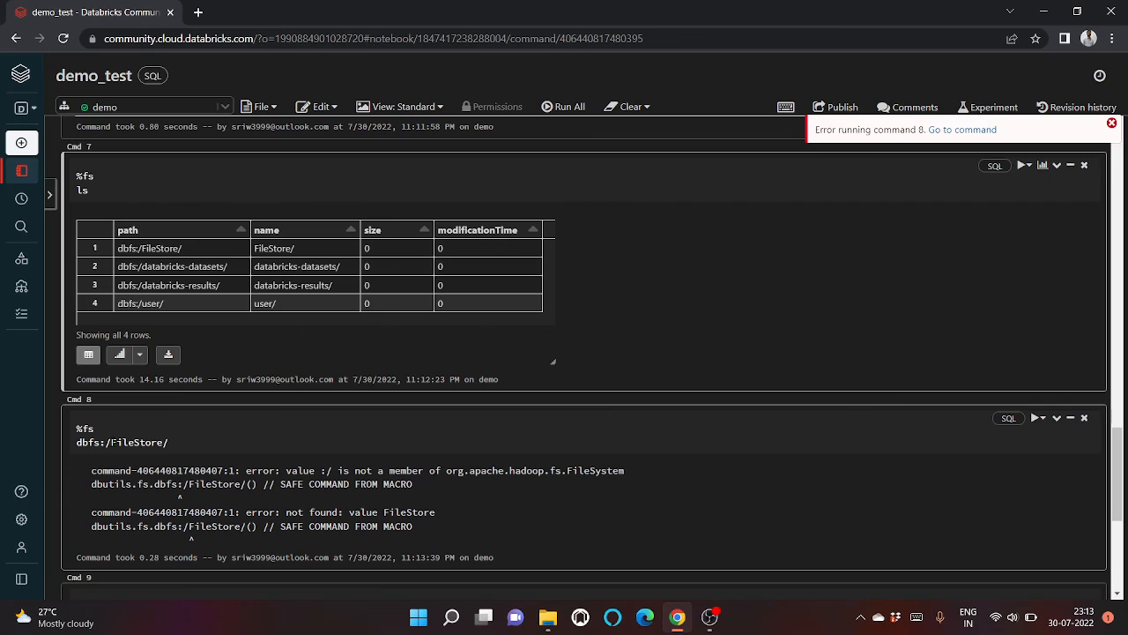
{"action": "left_click_drag", "start_coordinate": [111, 443], "coordinate": [77, 442]}
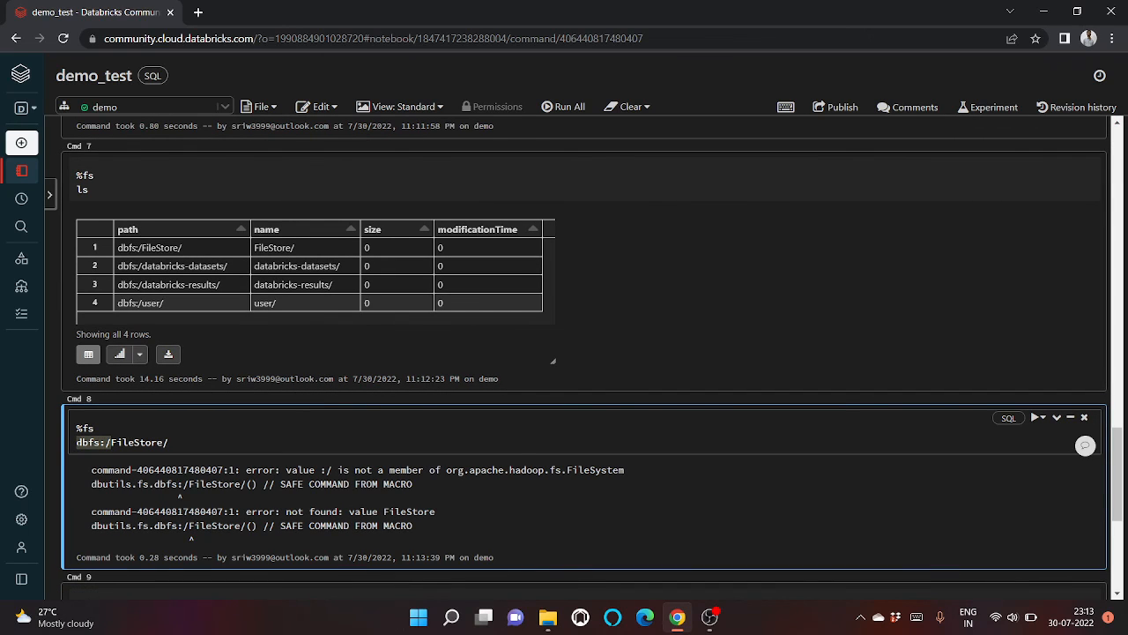
{"action": "left_click", "coordinate": [76, 443]}
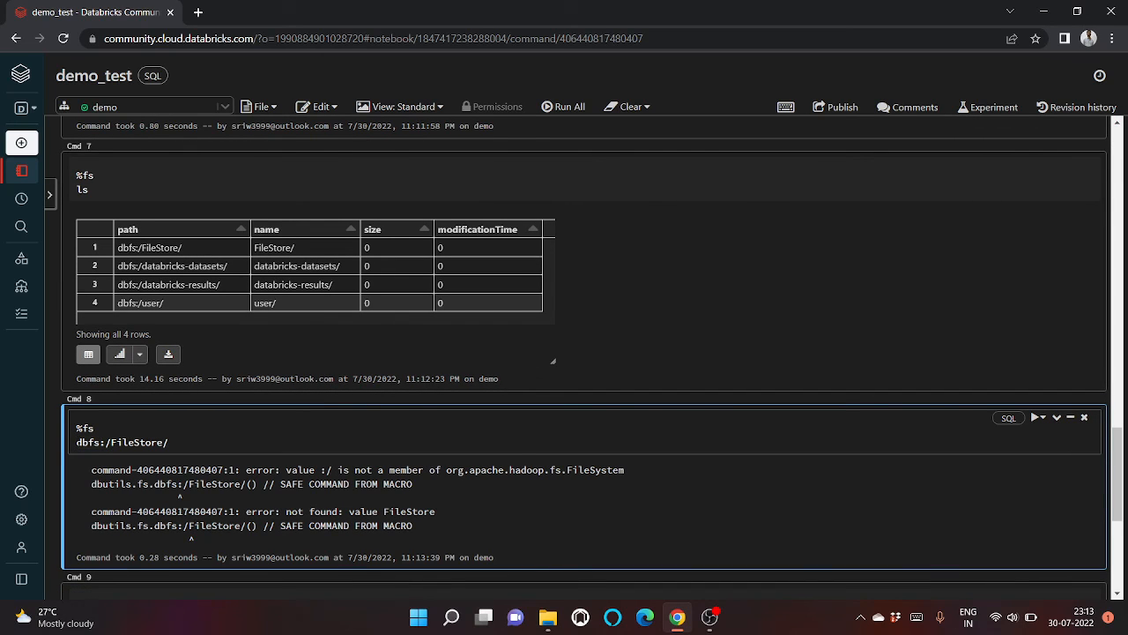
{"action": "type", "text": "ls \""}
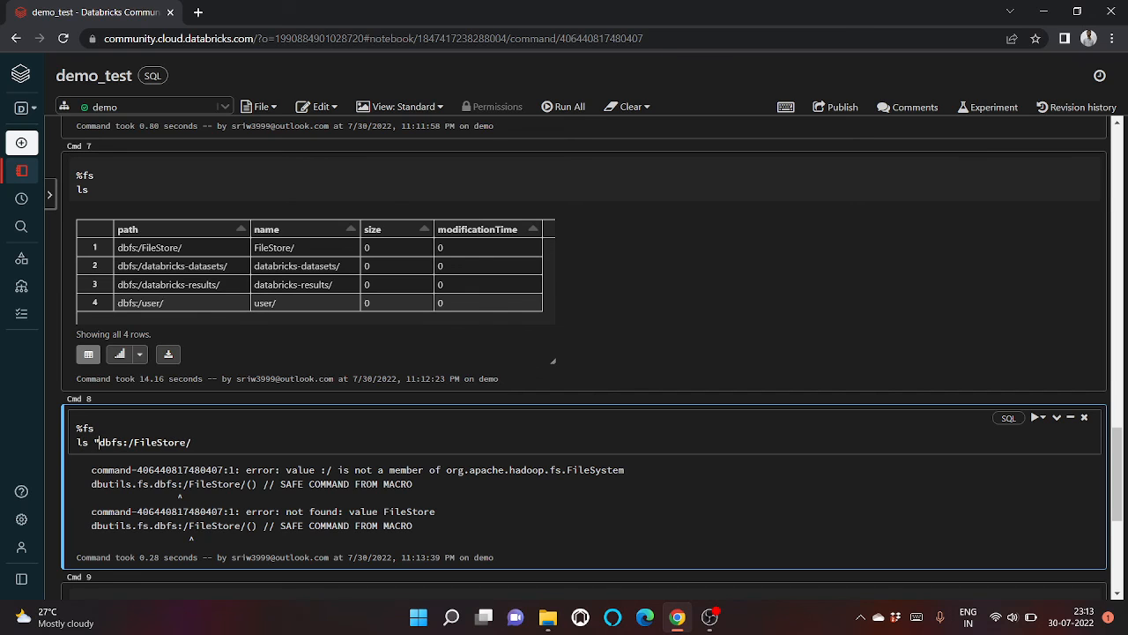
{"action": "key", "text": "BackSpace"}
{"action": "key", "text": "shift+Return"}
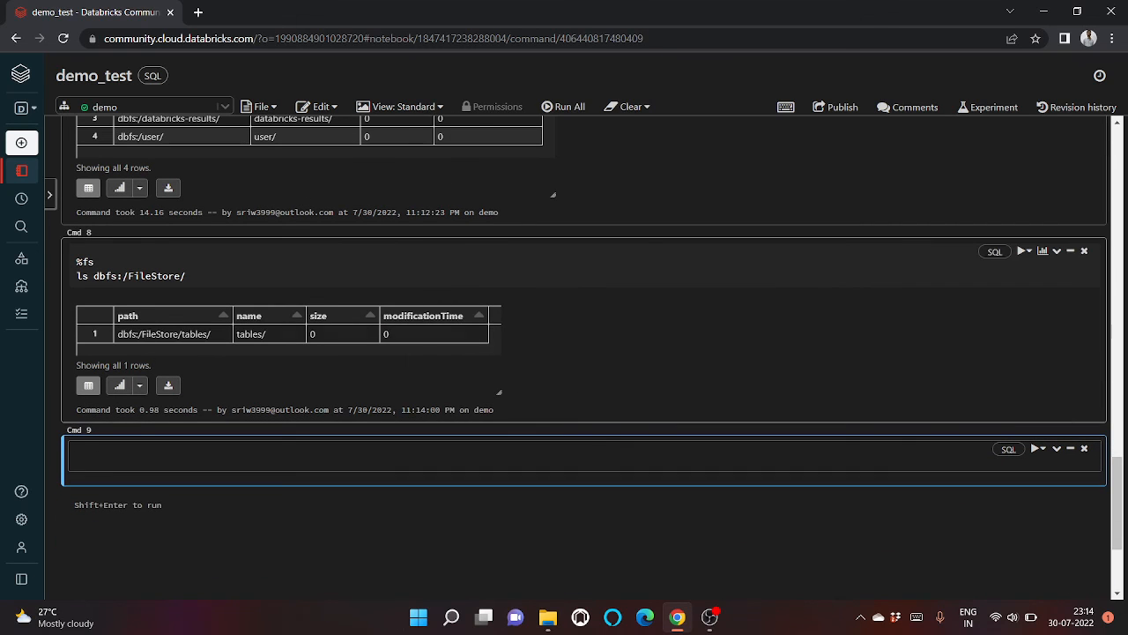
Append the copied folder name tables and a slash to the ls path, making dbfs:/FileStore/tables/, and rerun the cell
{"action": "scroll", "coordinate": [203, 335], "scroll_direction": "up", "scroll_amount": 2}
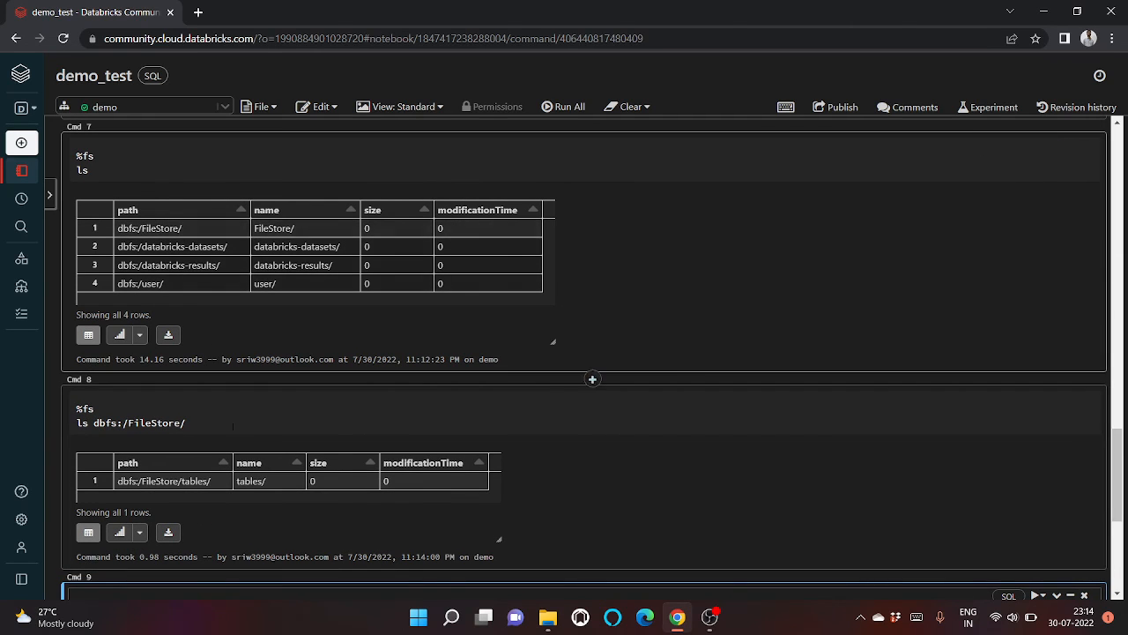
{"action": "double_click", "coordinate": [249, 480]}
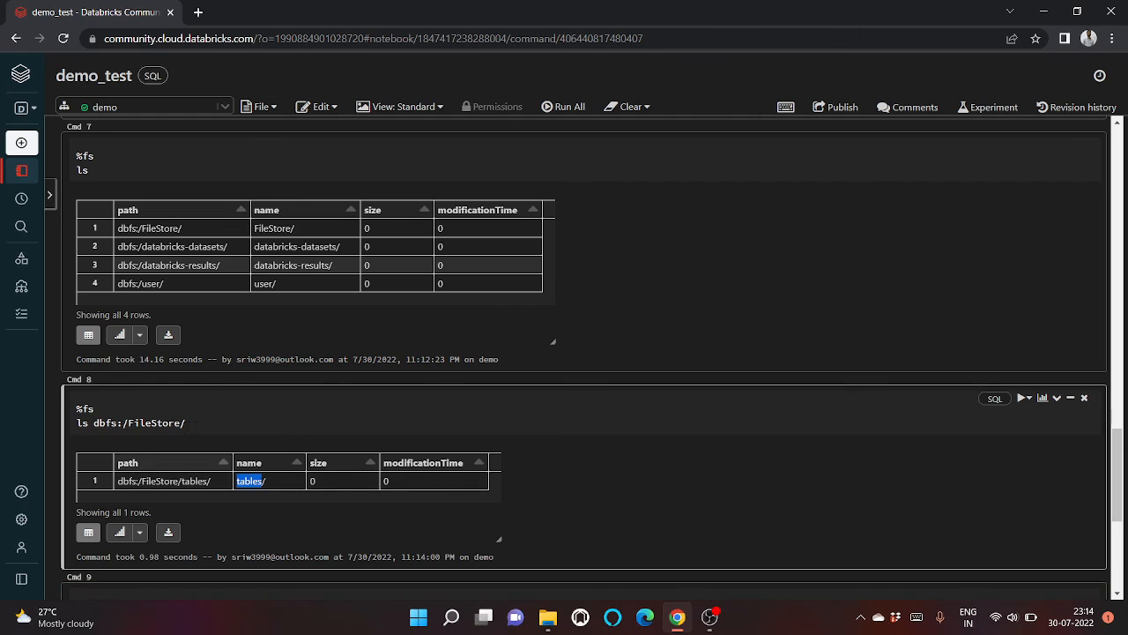
{"action": "left_click", "coordinate": [227, 425]}
{"action": "double_click", "coordinate": [250, 481]}
{"action": "key", "text": "ctrl+c"}
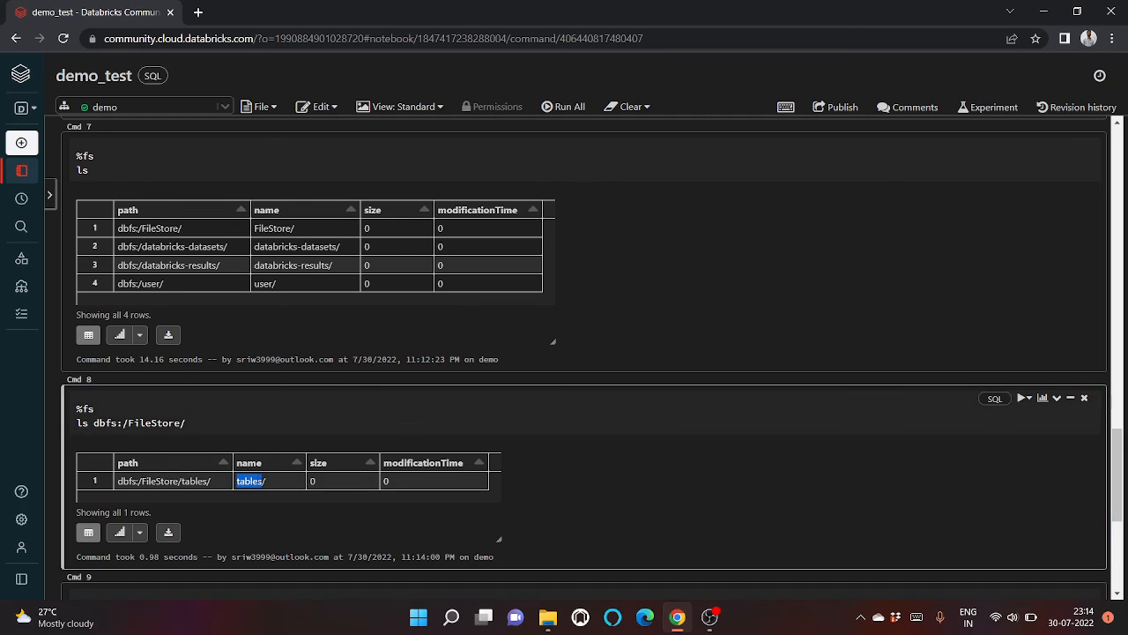
{"action": "left_click", "coordinate": [186, 422]}
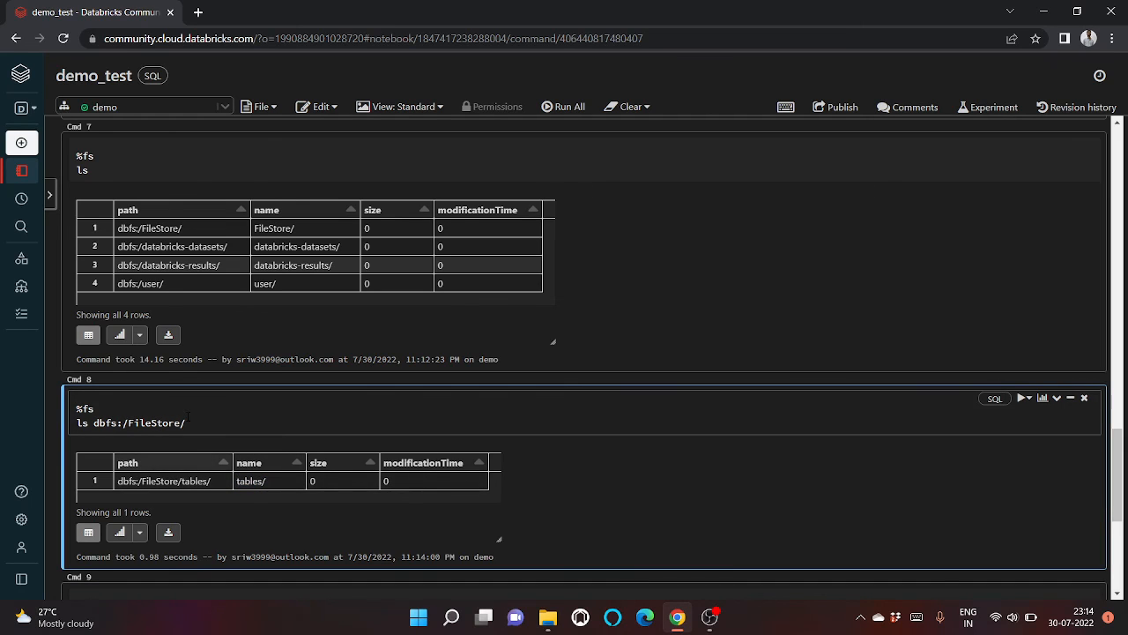
{"action": "key", "text": "ctrl+v"}
{"action": "type", "text": "/"}
{"action": "key", "text": "shift+Return"}
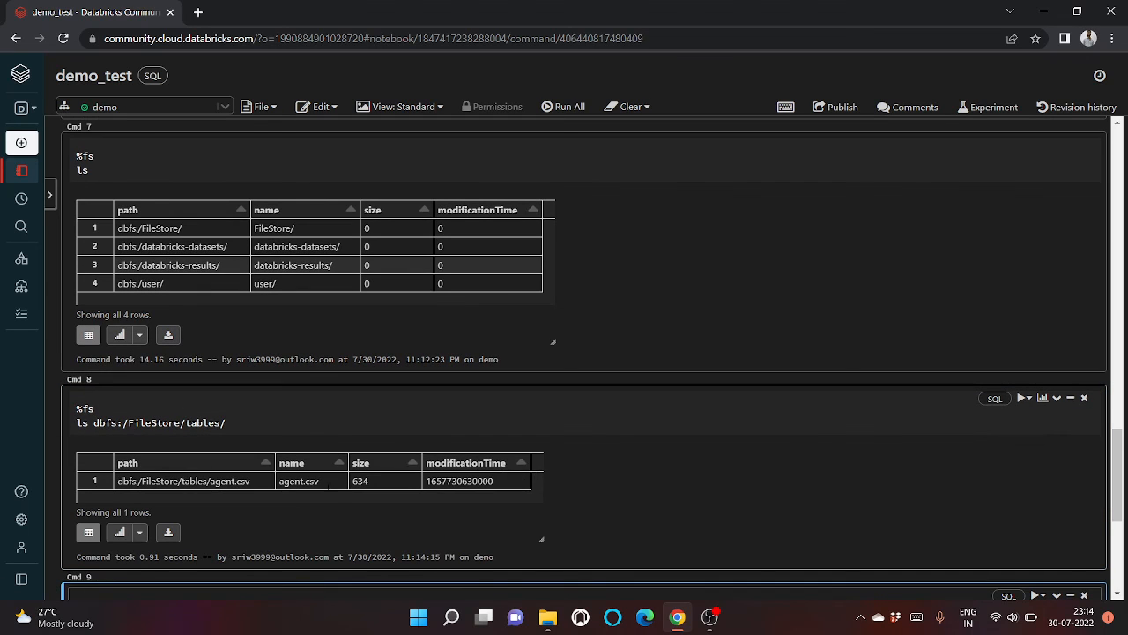
Compare the listed folder path and agent.csv file with the path used in the create table cell
{"action": "left_click_drag", "start_coordinate": [124, 423], "coordinate": [220, 424]}
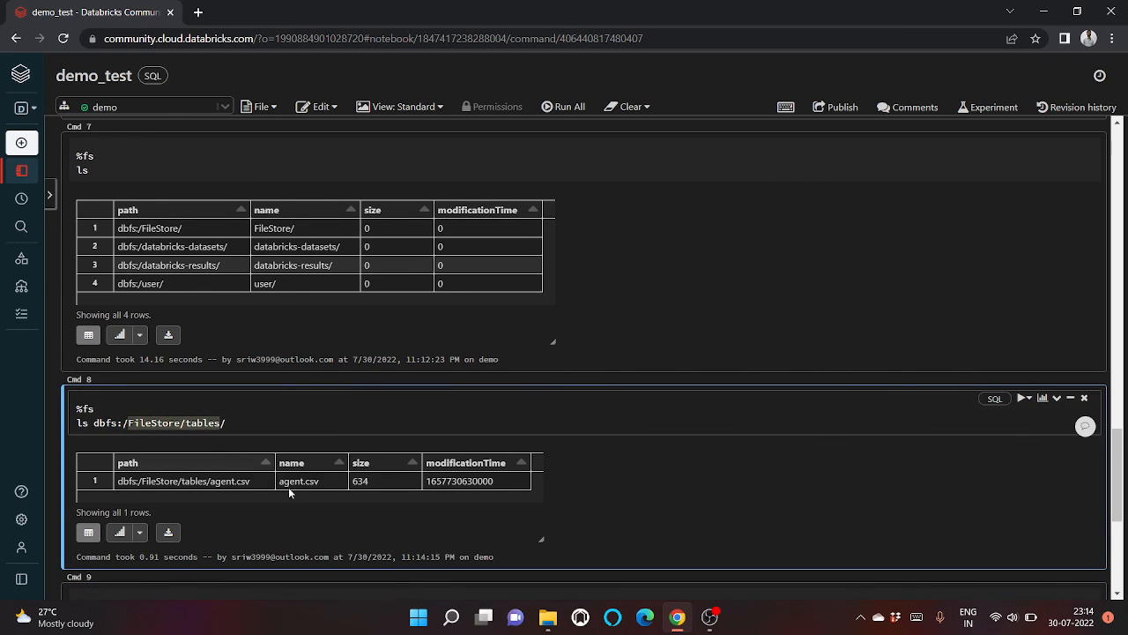
{"action": "left_click_drag", "start_coordinate": [283, 482], "coordinate": [330, 481]}
{"action": "scroll", "coordinate": [217, 377], "scroll_direction": "up", "scroll_amount": 2}
{"action": "scroll", "coordinate": [315, 471], "scroll_direction": "up", "scroll_amount": 20}
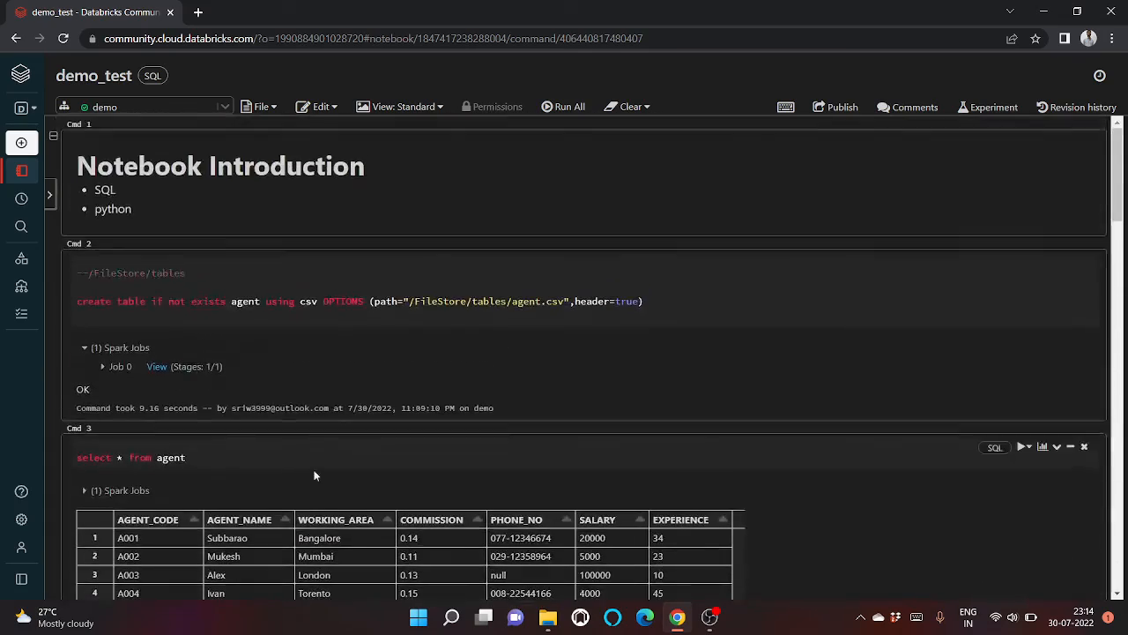
{"action": "left_click_drag", "start_coordinate": [419, 302], "coordinate": [644, 301]}
{"action": "scroll", "coordinate": [643, 301], "scroll_direction": "down", "scroll_amount": 20}
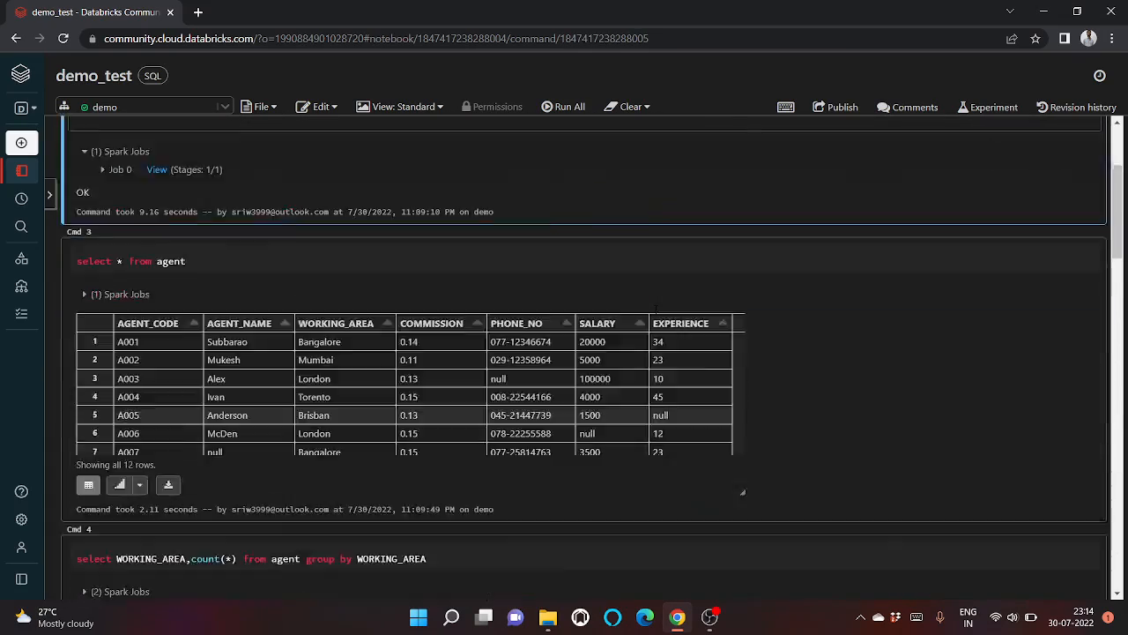
Look through the default languages offered for the notebook and dismiss the dialog
{"action": "left_click", "coordinate": [227, 256]}
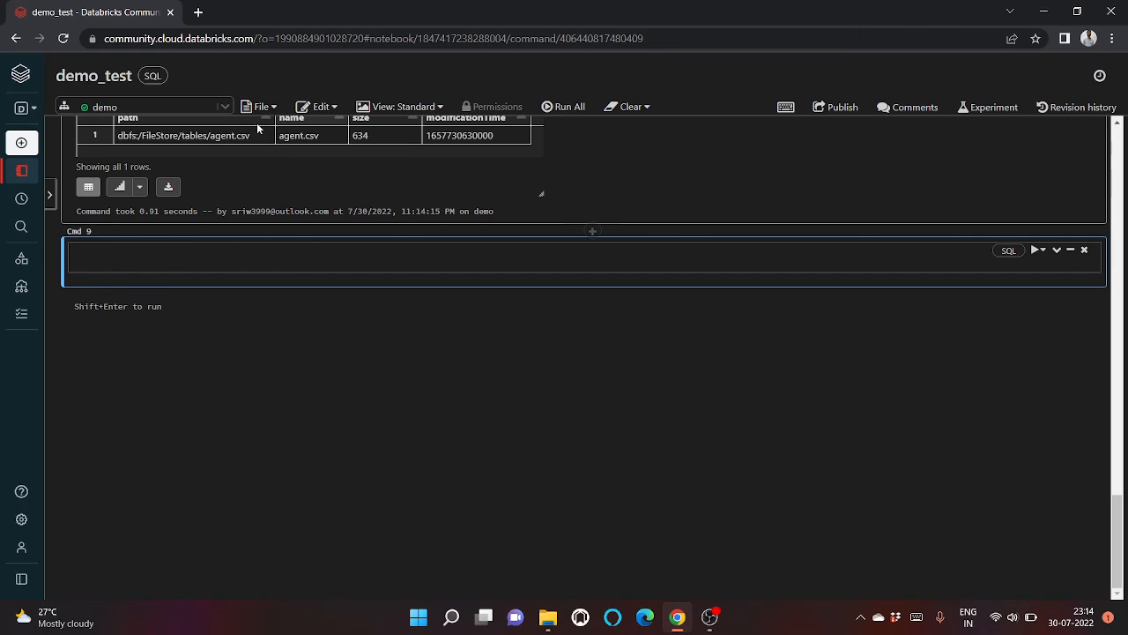
{"action": "left_click", "coordinate": [153, 76]}
{"action": "left_click", "coordinate": [440, 185]}
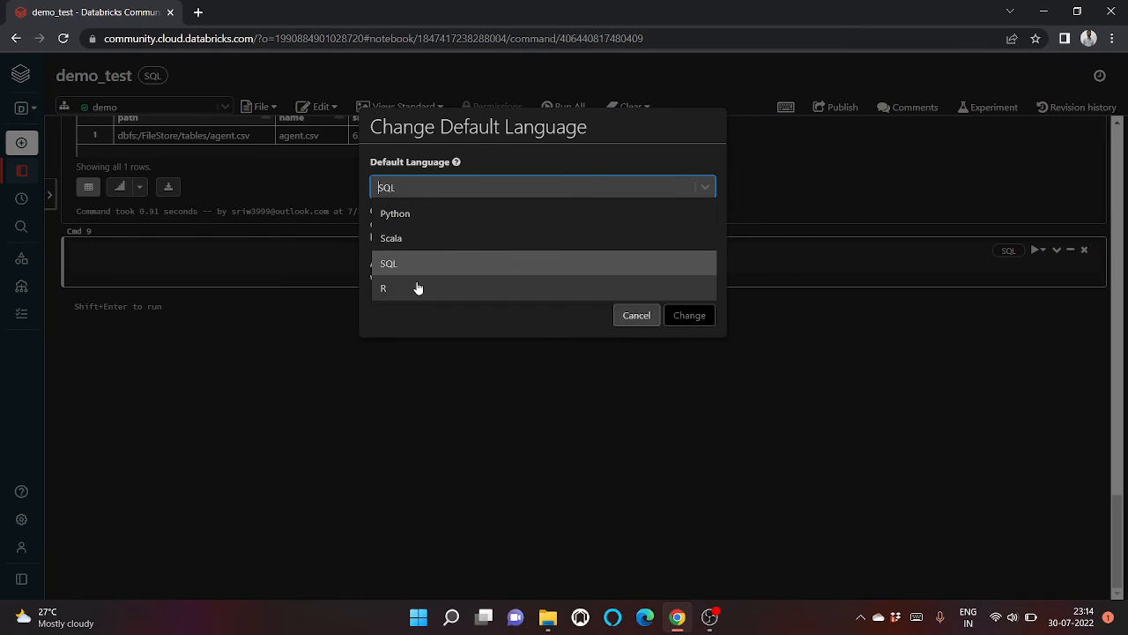
{"action": "left_click", "coordinate": [432, 360]}
{"action": "left_click", "coordinate": [432, 365]}
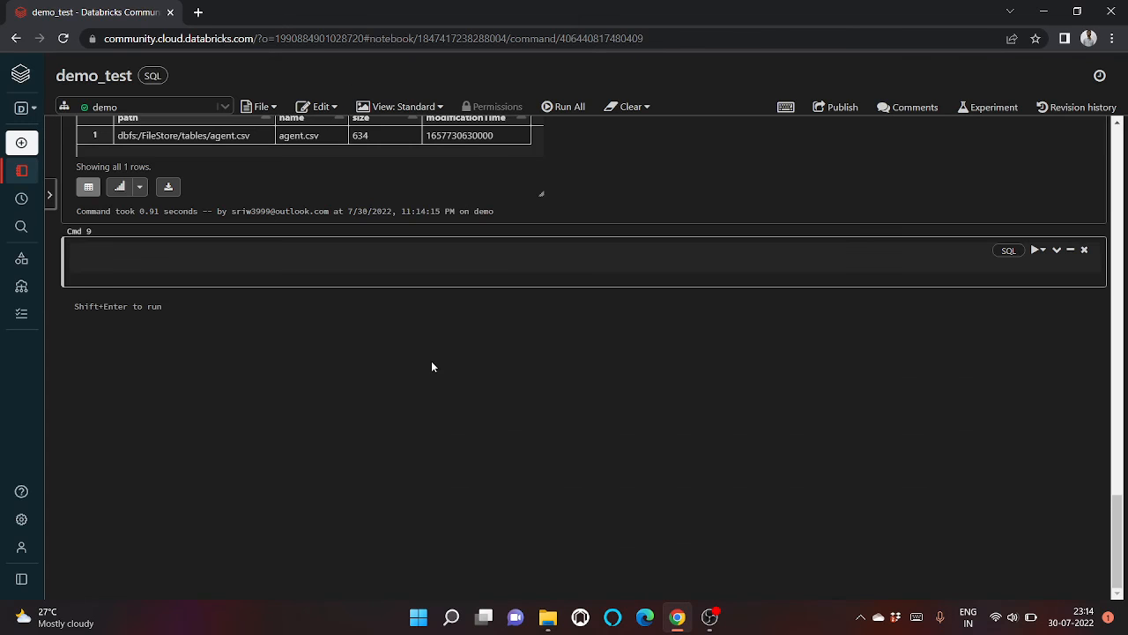
{"action": "scroll", "coordinate": [432, 365], "scroll_direction": "up", "scroll_amount": 5}
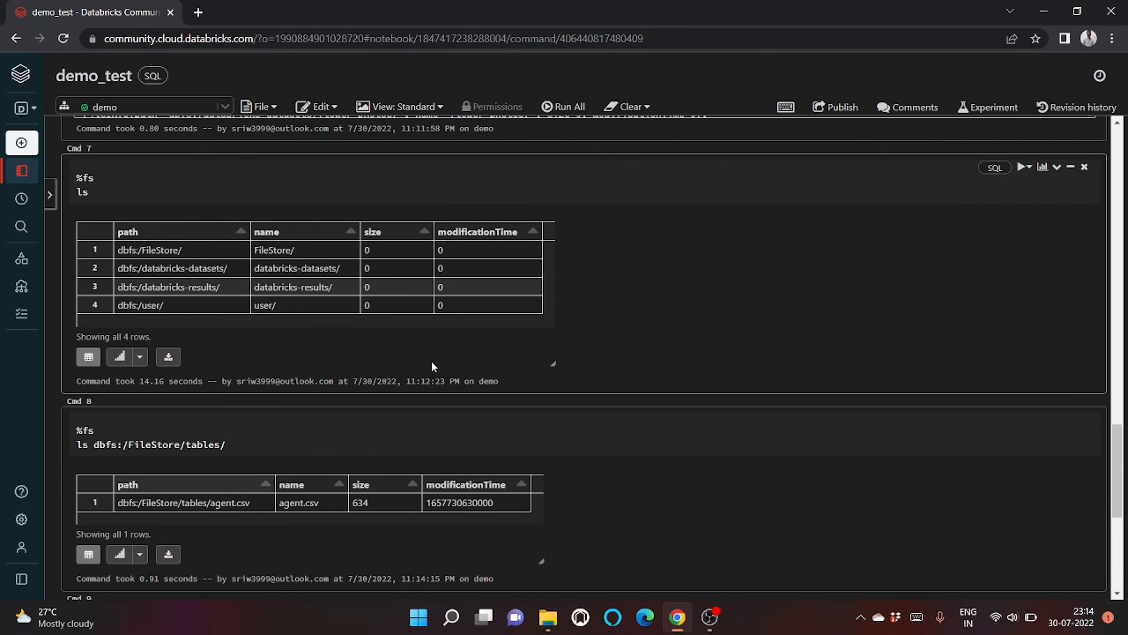